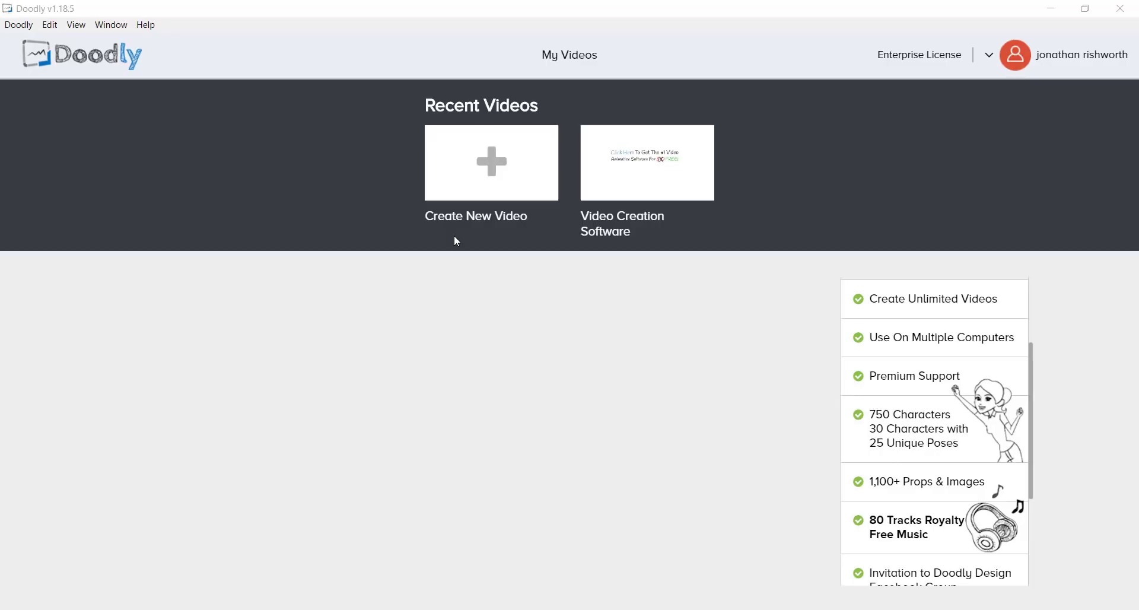
# Create a new whiteboard-style video titled "Demo 1"
pyautogui.click(497, 170)
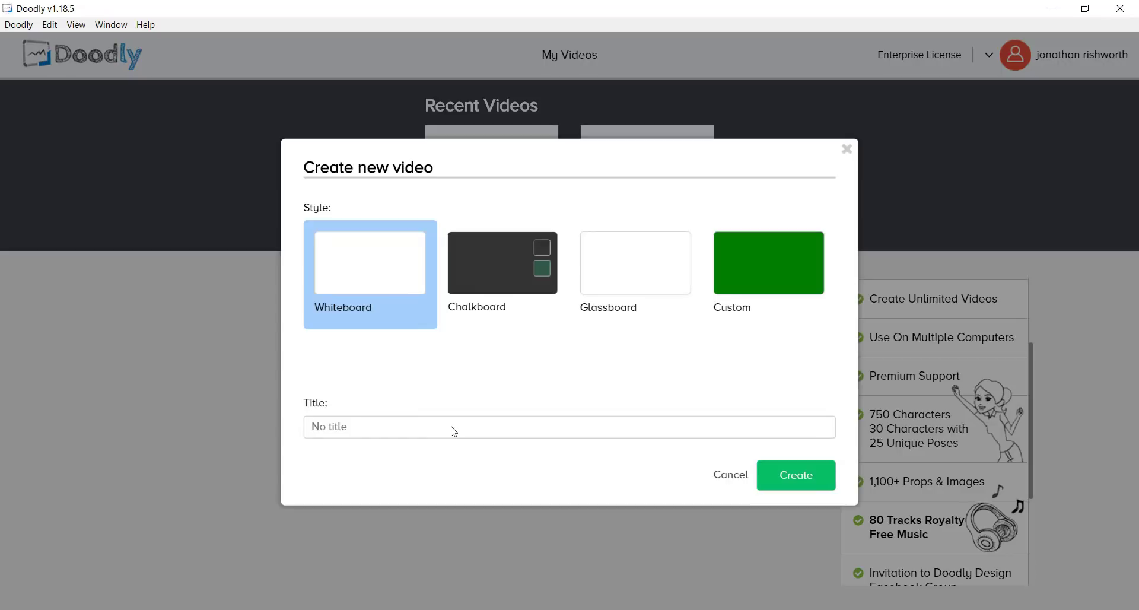
pyautogui.click(454, 431)
pyautogui.write('Demo 1')
pyautogui.click(789, 475)
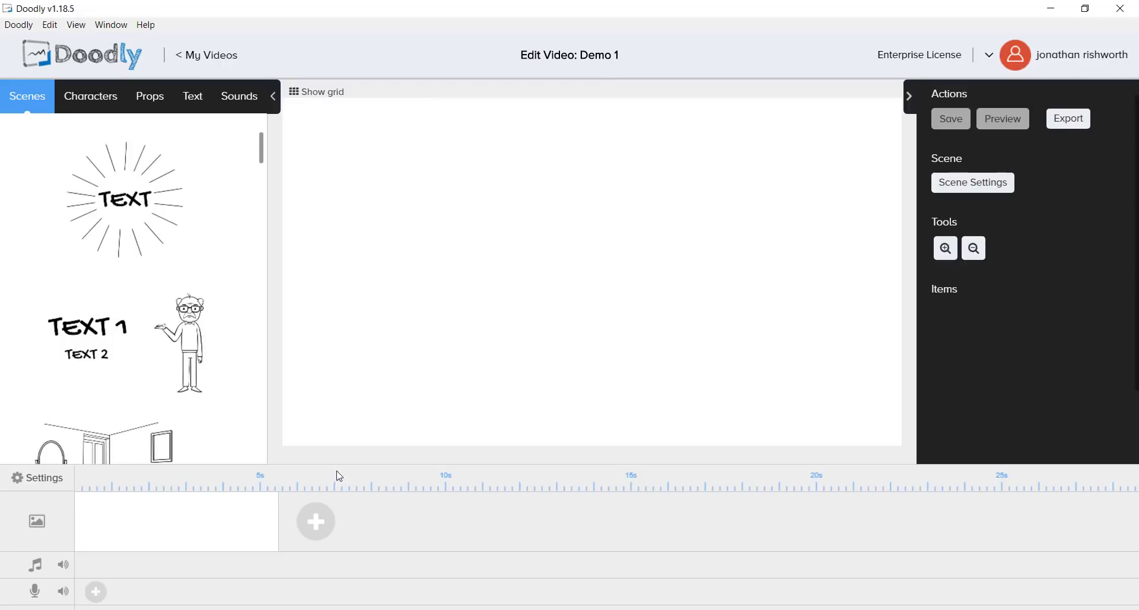
# Open the video settings and look through the Chalkboard, Glassboard and Custom styles with their hand choices
pyautogui.click(142, 402)
pyautogui.click(36, 480)
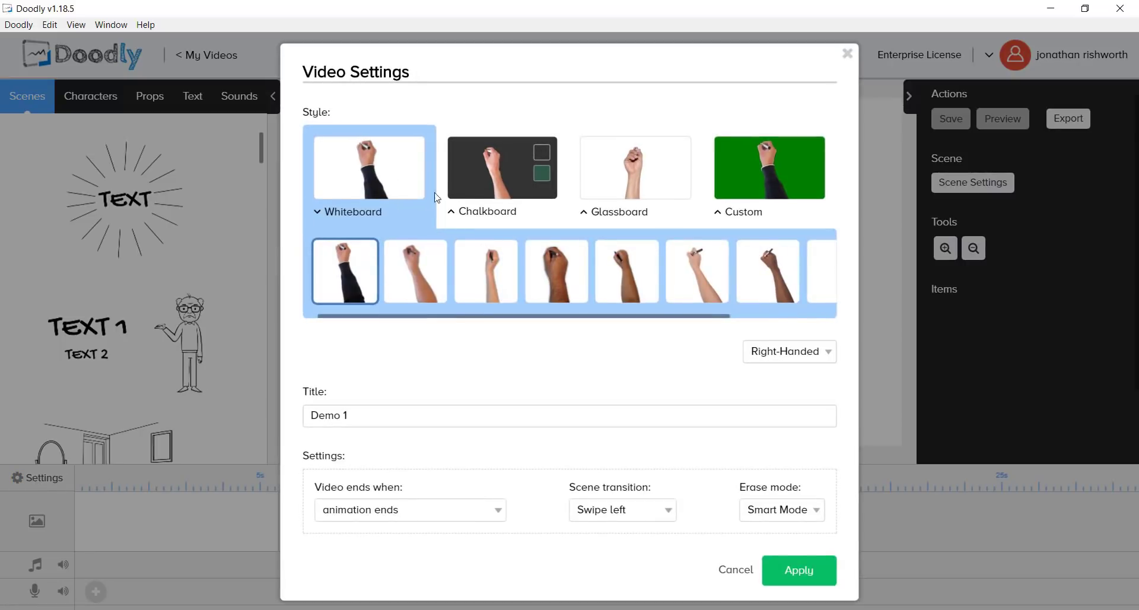
pyautogui.click(512, 190)
pyautogui.click(648, 181)
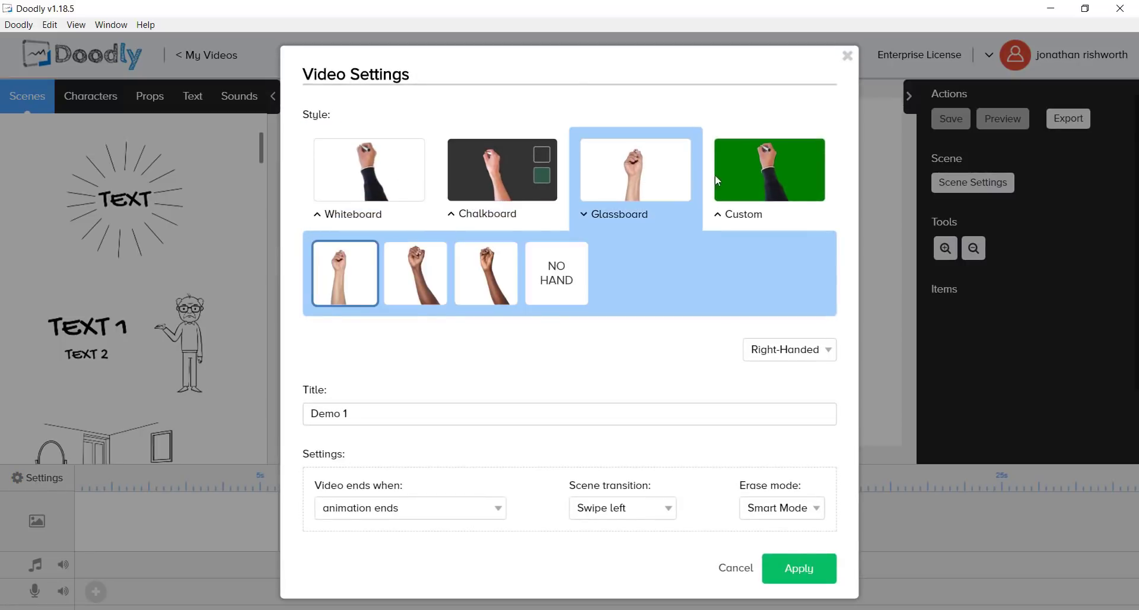
pyautogui.click(760, 175)
pyautogui.click(735, 170)
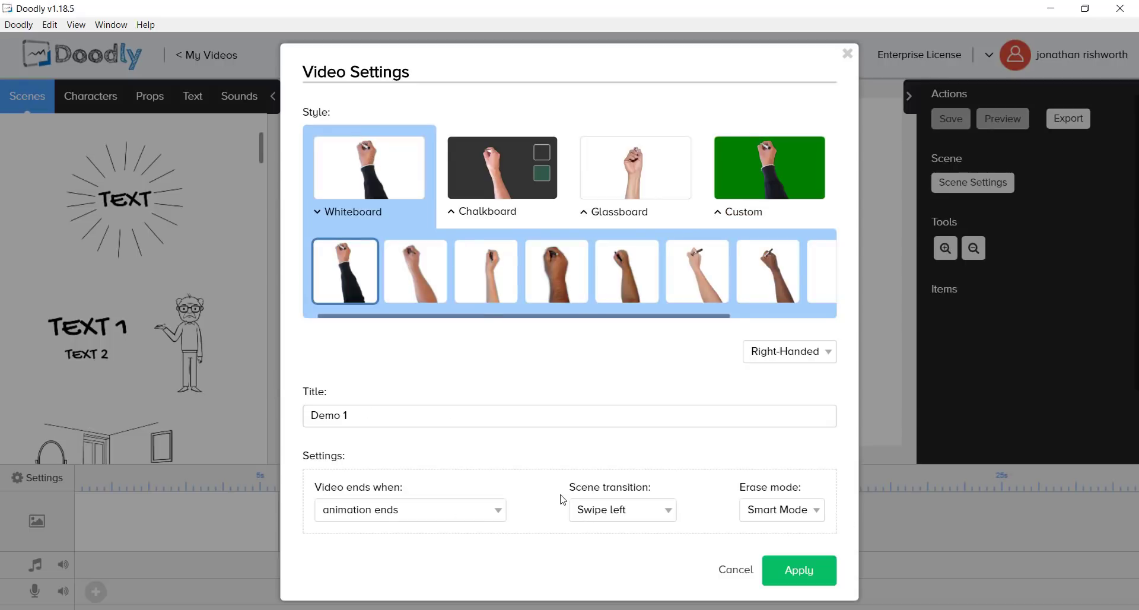
# Review the options for scene transition, erase mode and when the video ends, leaving each list without choosing
pyautogui.click(622, 513)
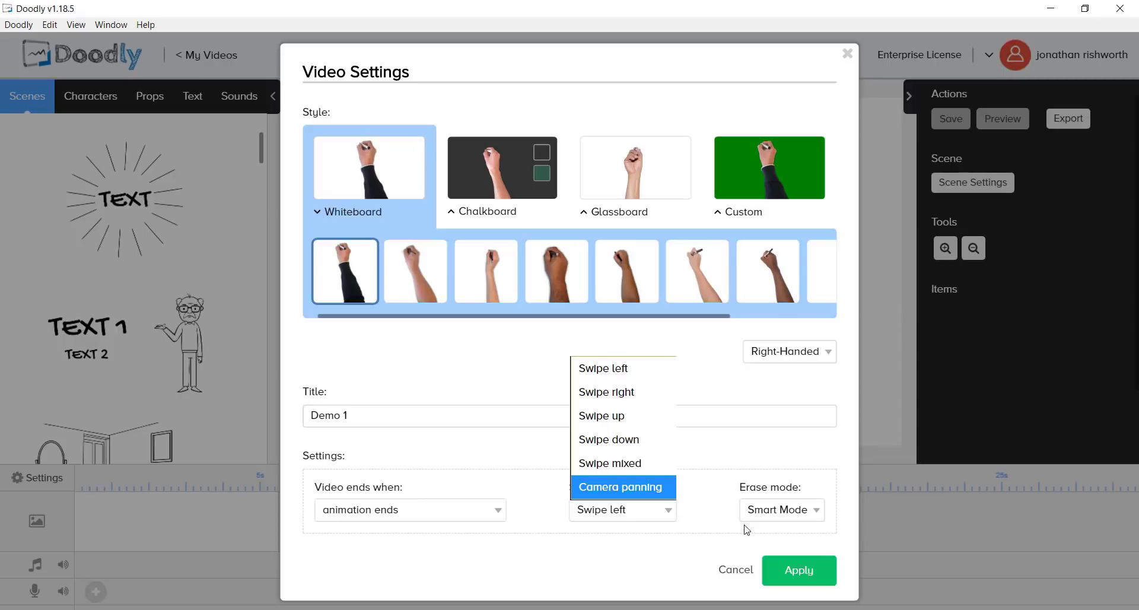
pyautogui.click(698, 509)
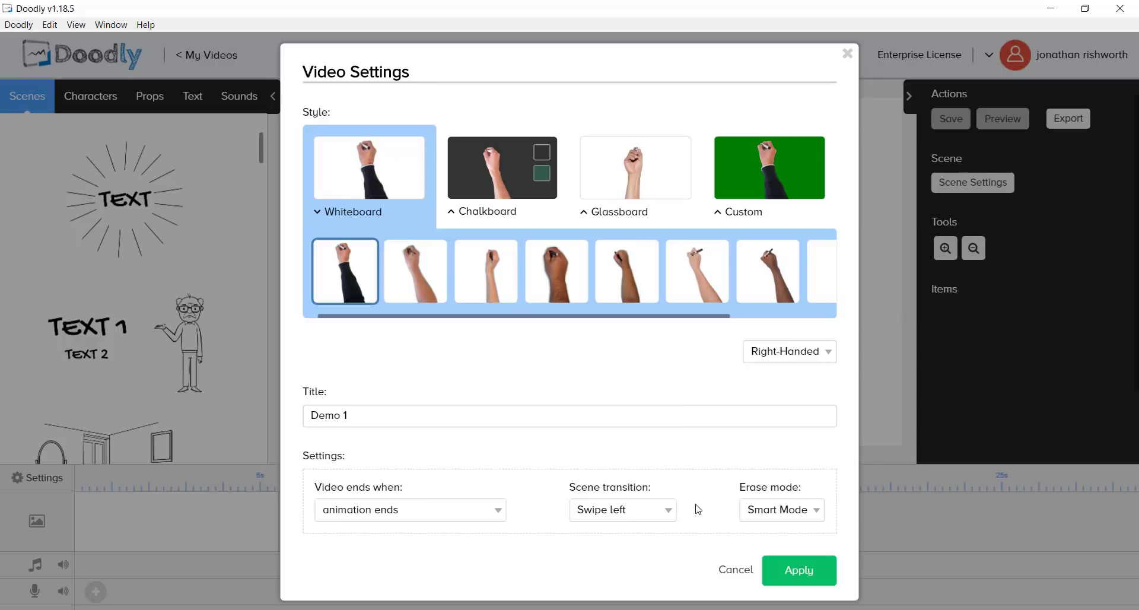
pyautogui.click(796, 511)
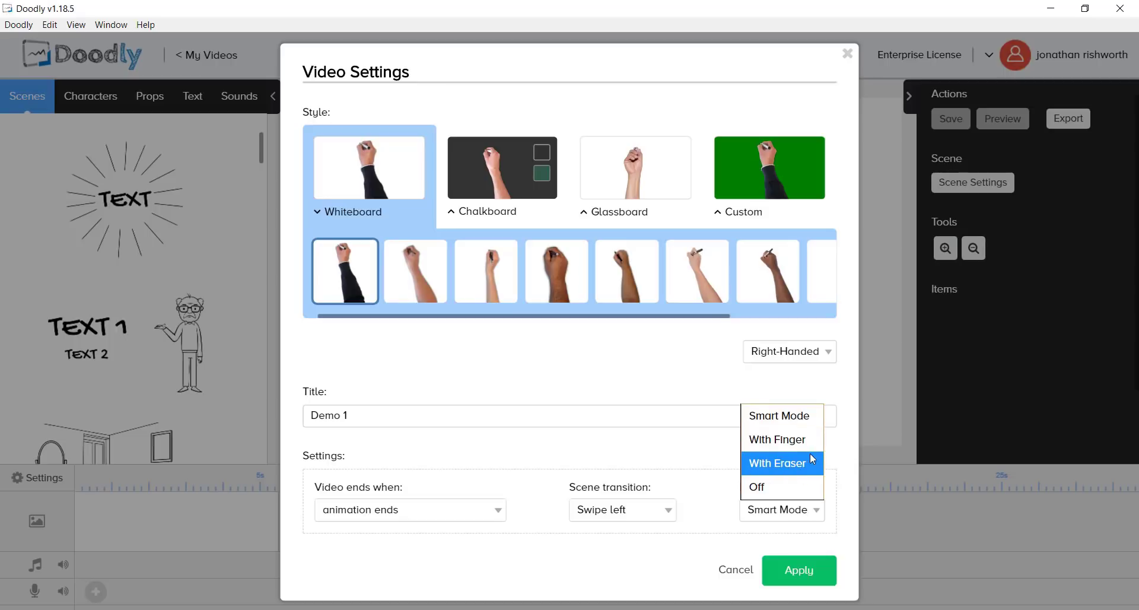
pyautogui.click(697, 498)
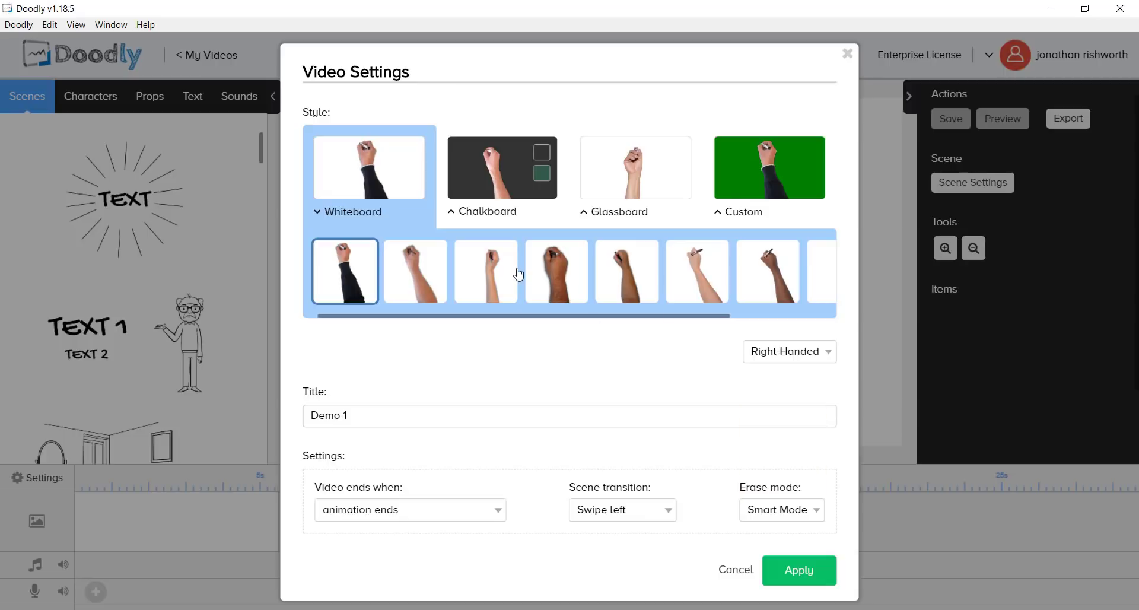
pyautogui.click(466, 517)
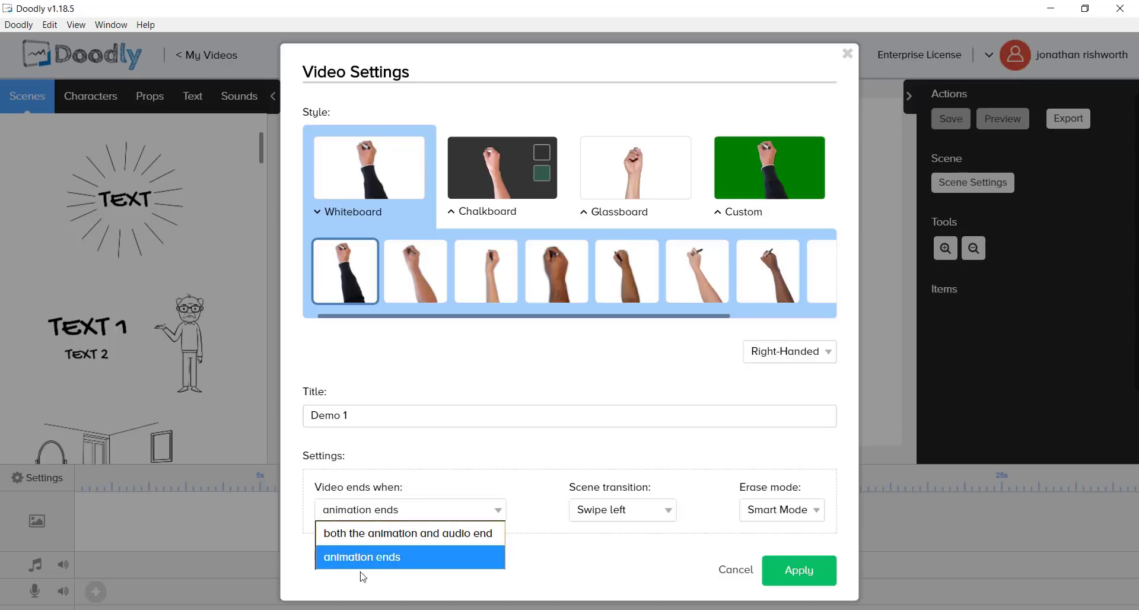
pyautogui.click(593, 363)
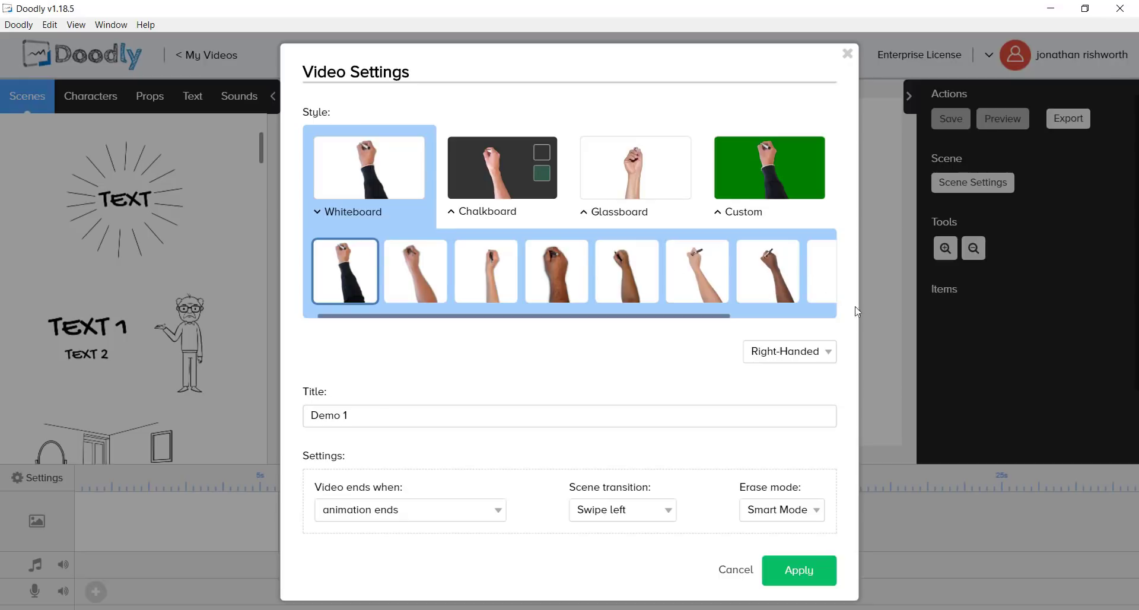
# Choose the third whiteboard hand, a slim bare forearm, and apply the video settings
pyautogui.click(501, 275)
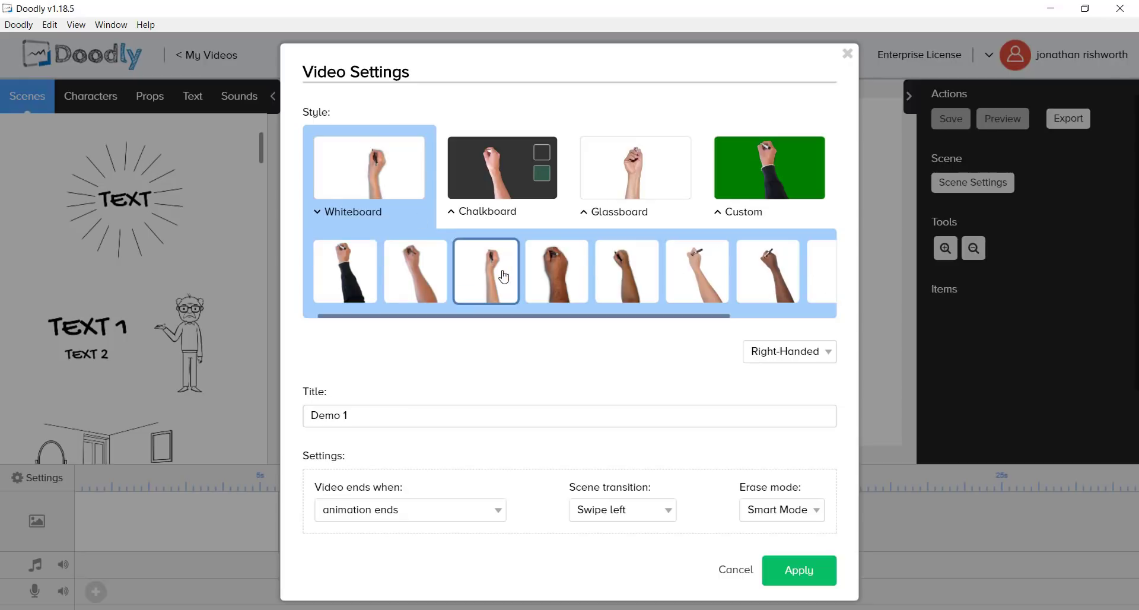
pyautogui.click(798, 571)
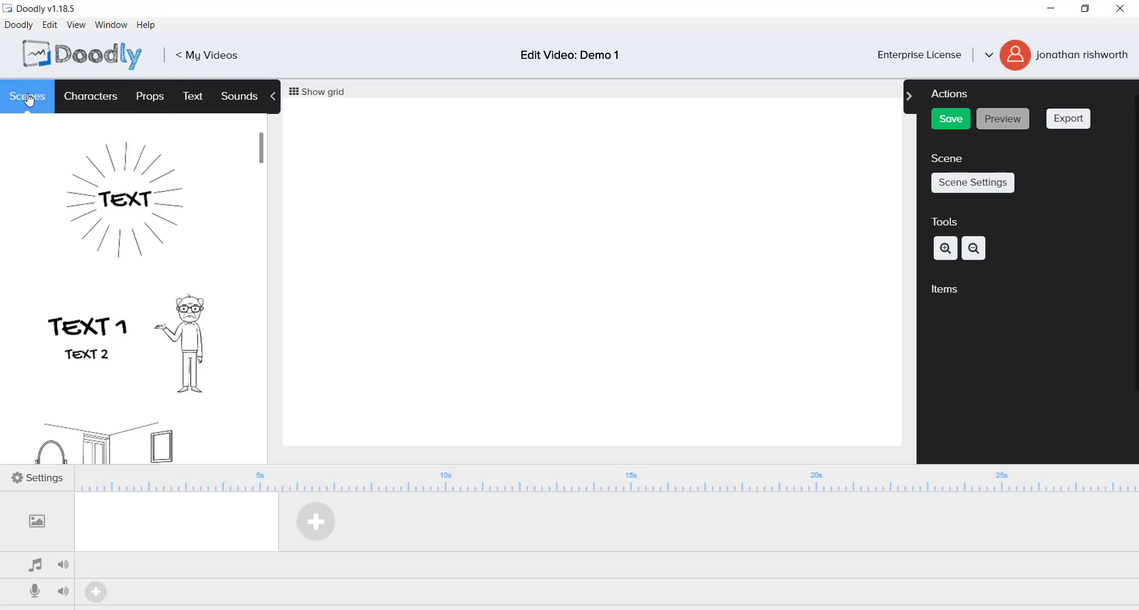
# Add the ready-made beach scene with the lighthouse, umbrella and sailboat to the canvas
pyautogui.scroll(-5, 136, 311)
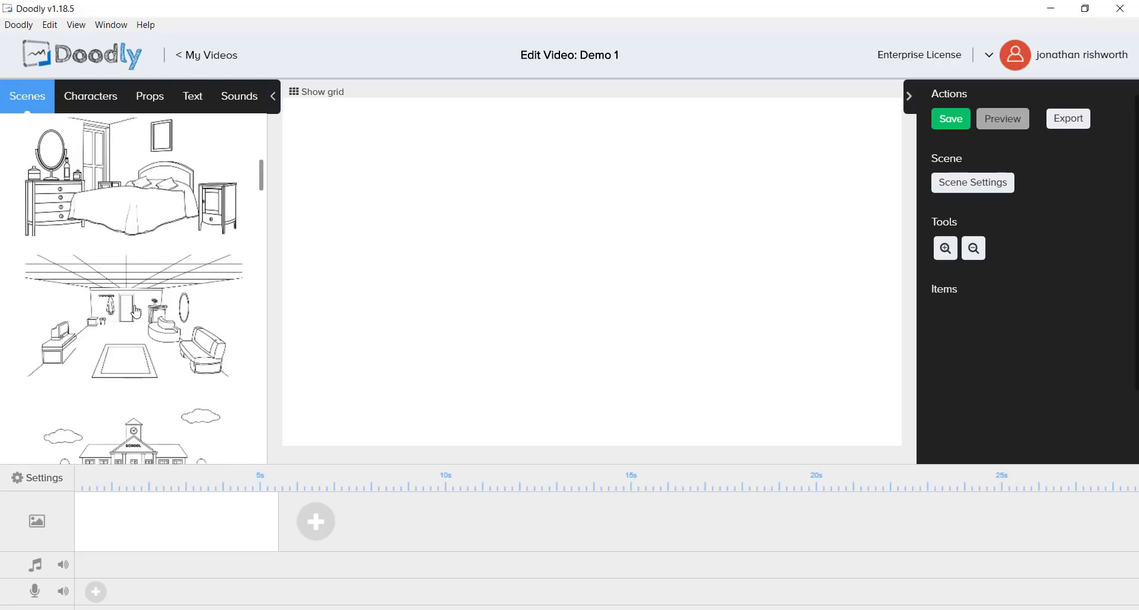
pyautogui.scroll(-8, 136, 311)
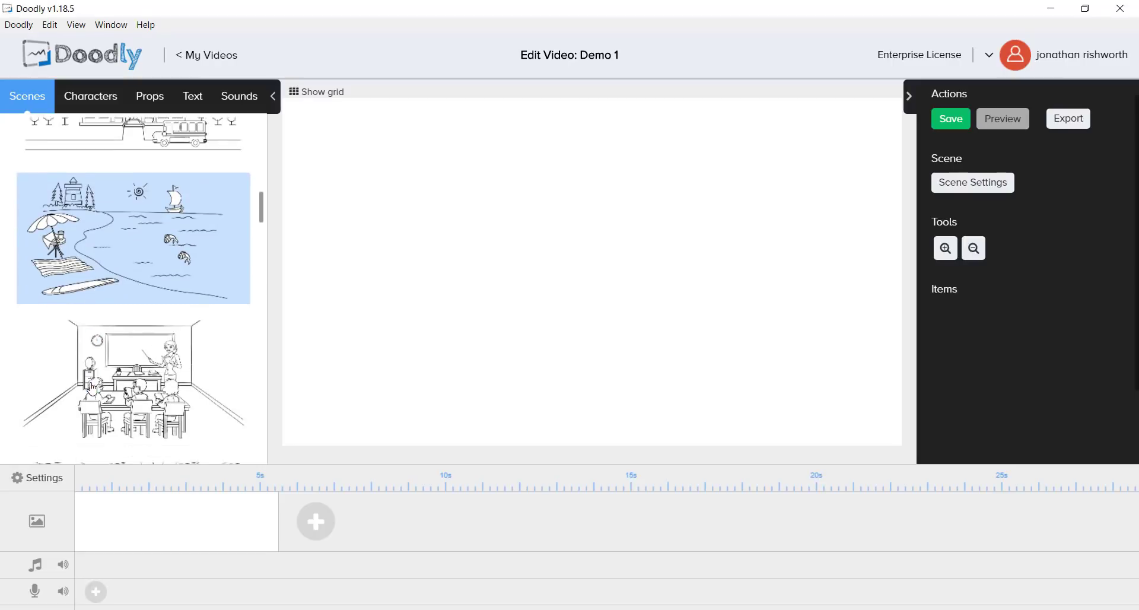
pyautogui.scroll(-1, 92, 389)
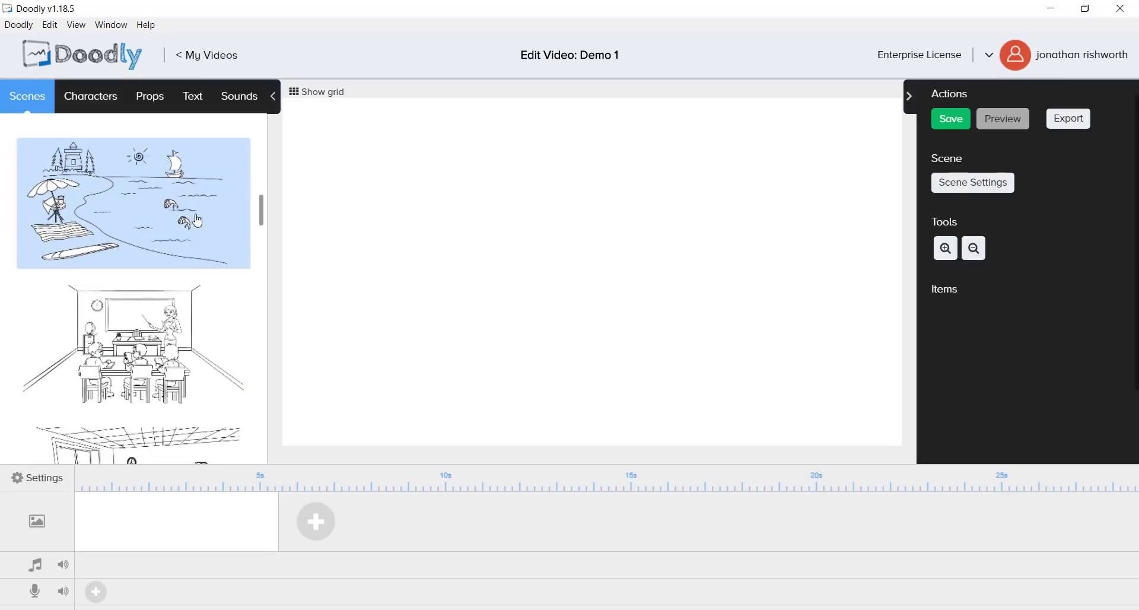
pyautogui.click(149, 207)
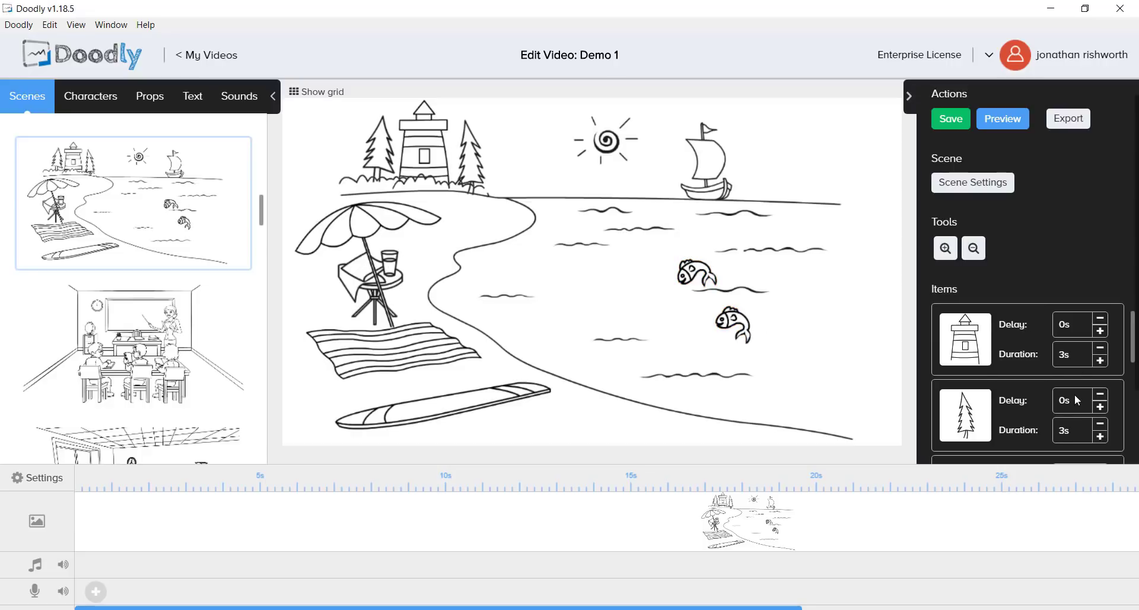
# Look through the beach scene's item list and delete the upper fish from the canvas
pyautogui.scroll(-1, 1076, 396)
pyautogui.scroll(-2, 1075, 396)
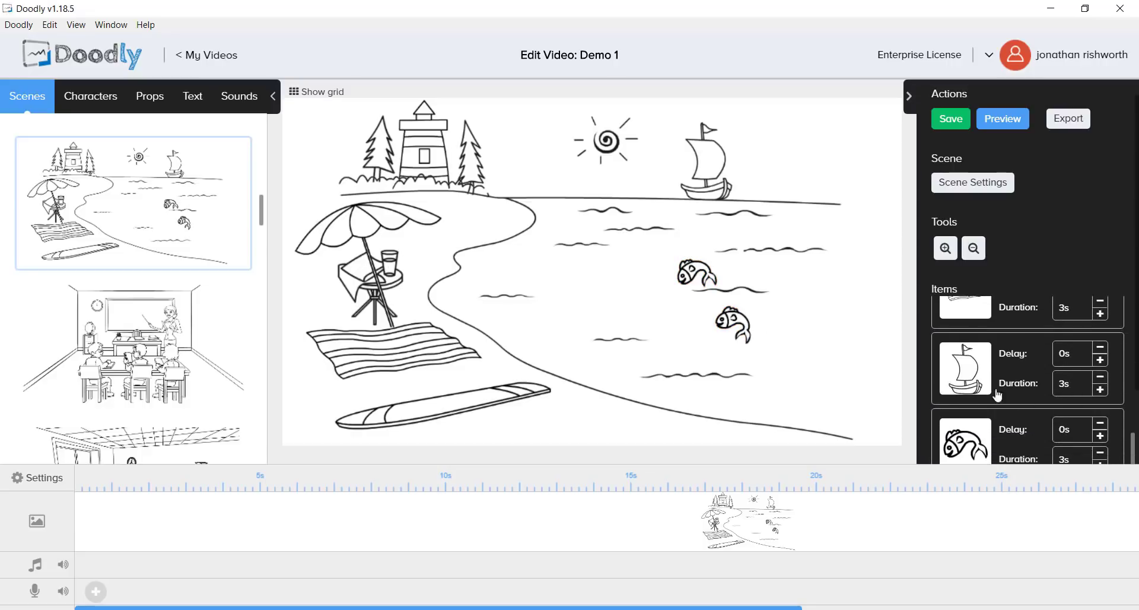
pyautogui.scroll(-2, 993, 345)
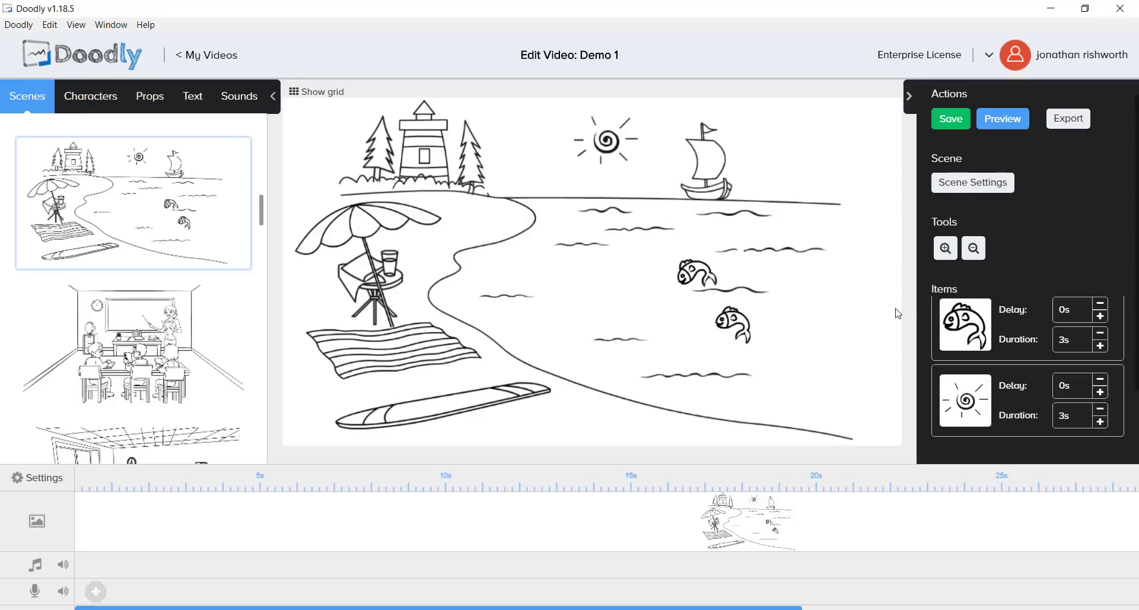
pyautogui.click(691, 271)
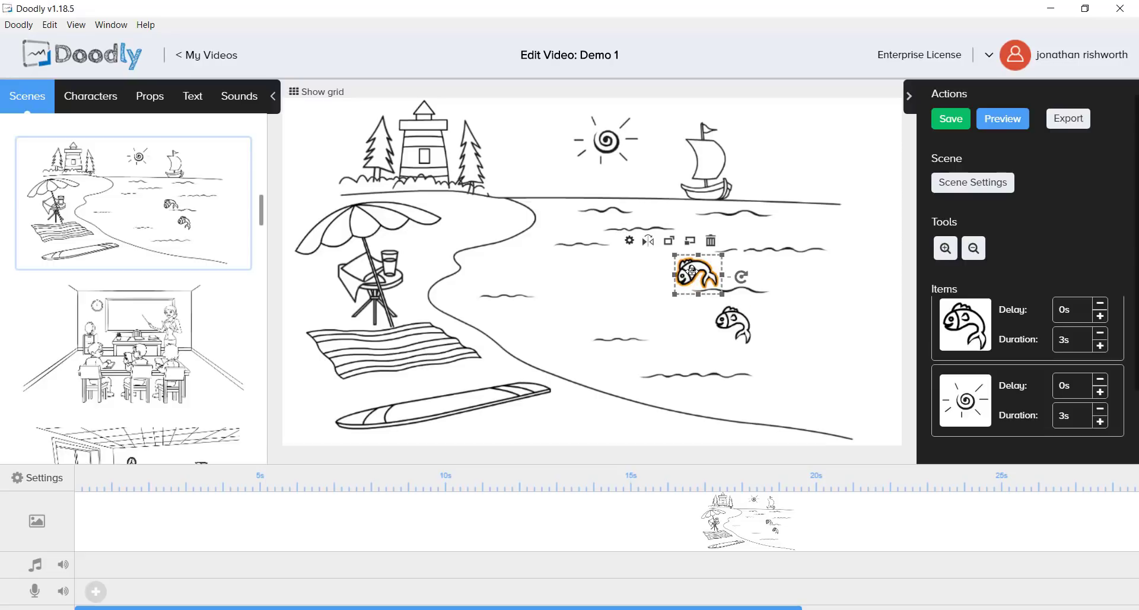
pyautogui.click(712, 241)
pyautogui.click(520, 357)
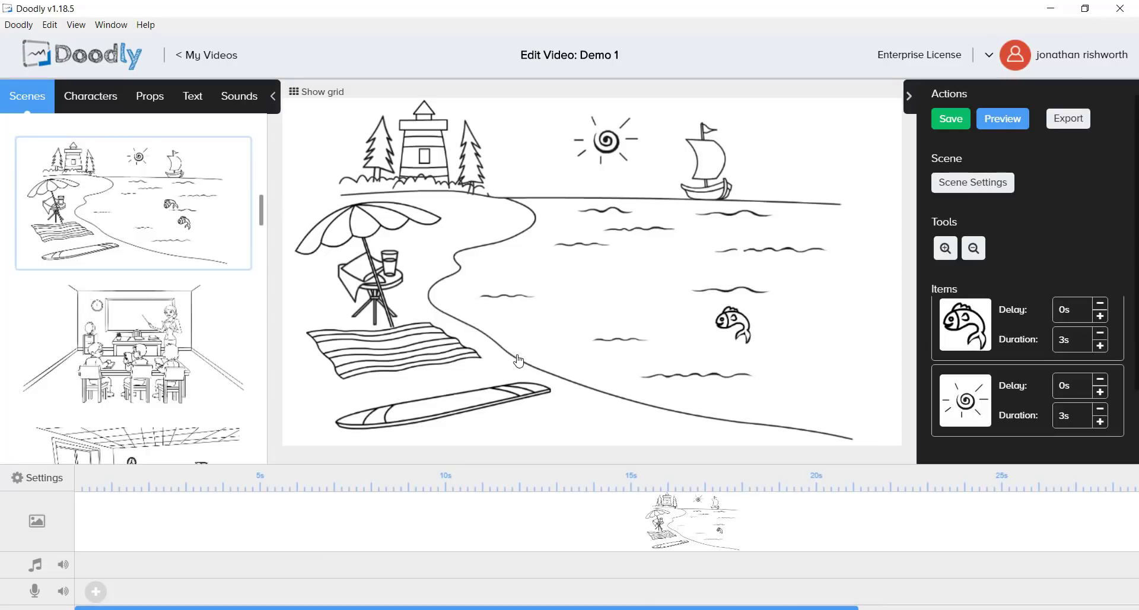
# Undo the deletion of the upper fish and deselect it
pyautogui.rightClick(705, 270)
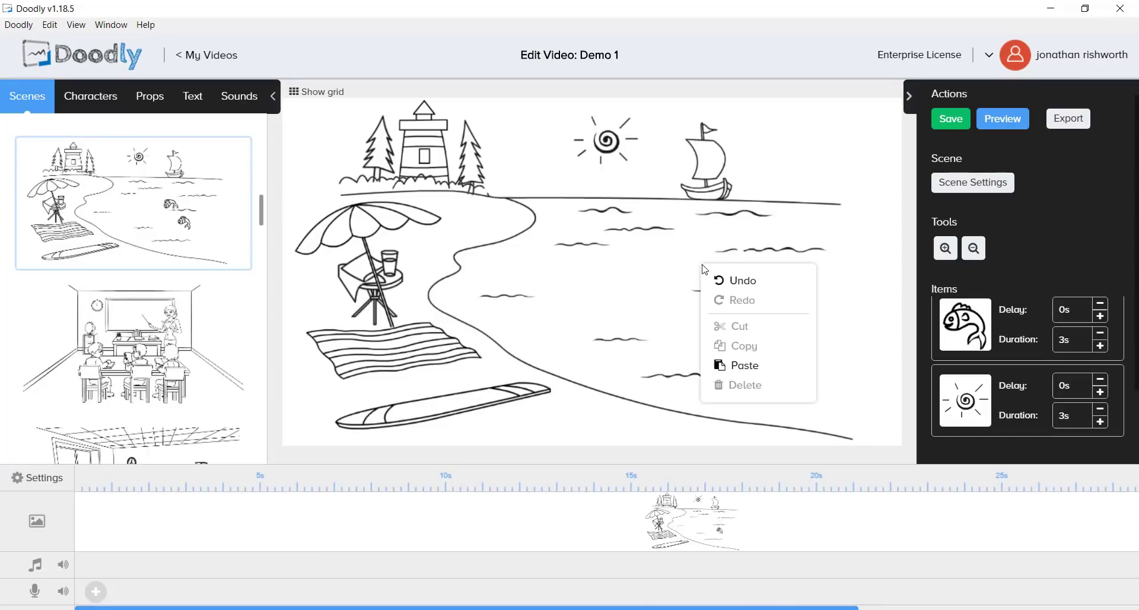
pyautogui.click(729, 281)
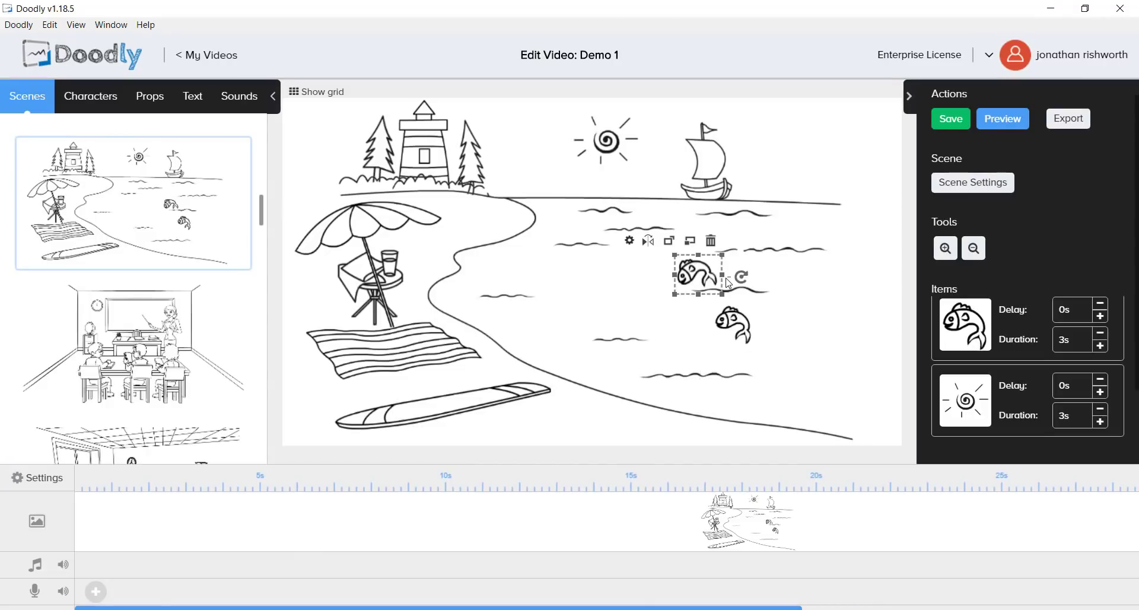
pyautogui.click(616, 301)
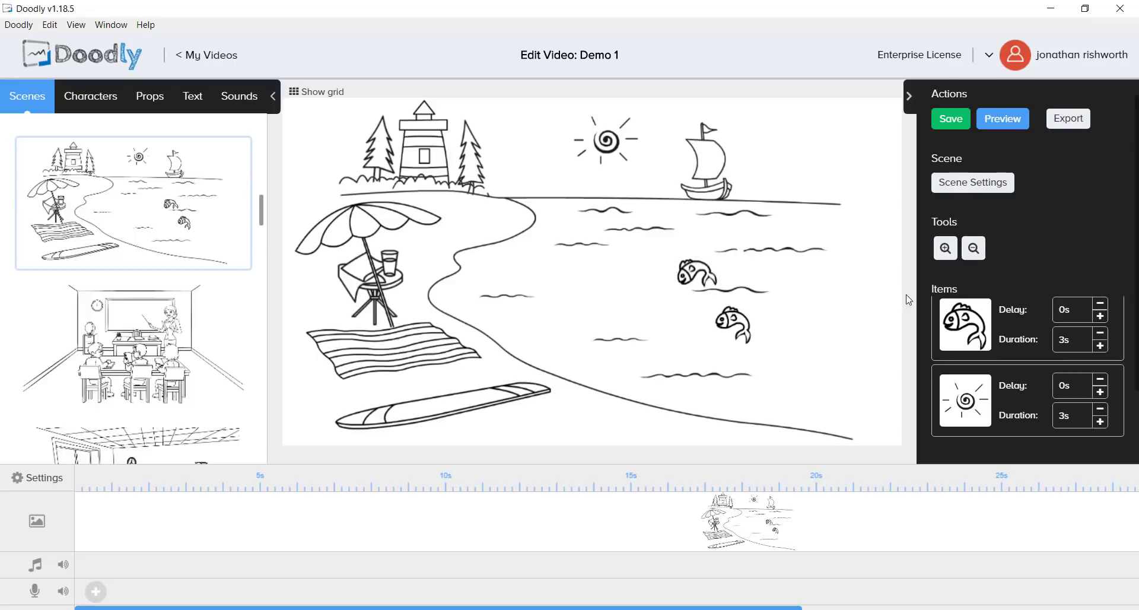
# Select the lighthouse in the item list, preview the video's drawing order, and close the preview
pyautogui.scroll(5, 1050, 389)
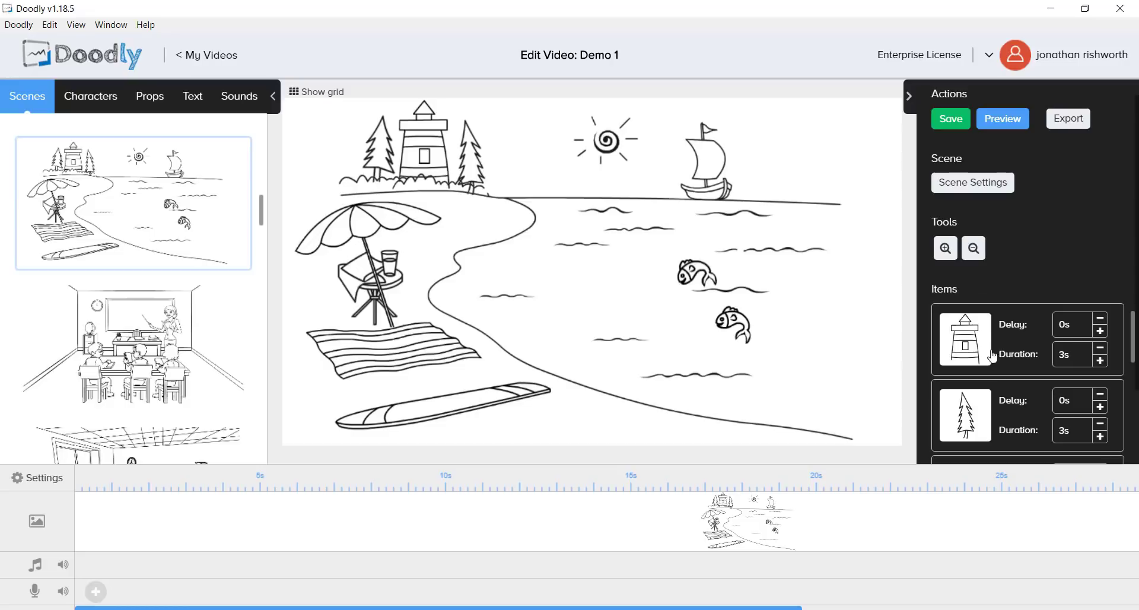
pyautogui.click(965, 344)
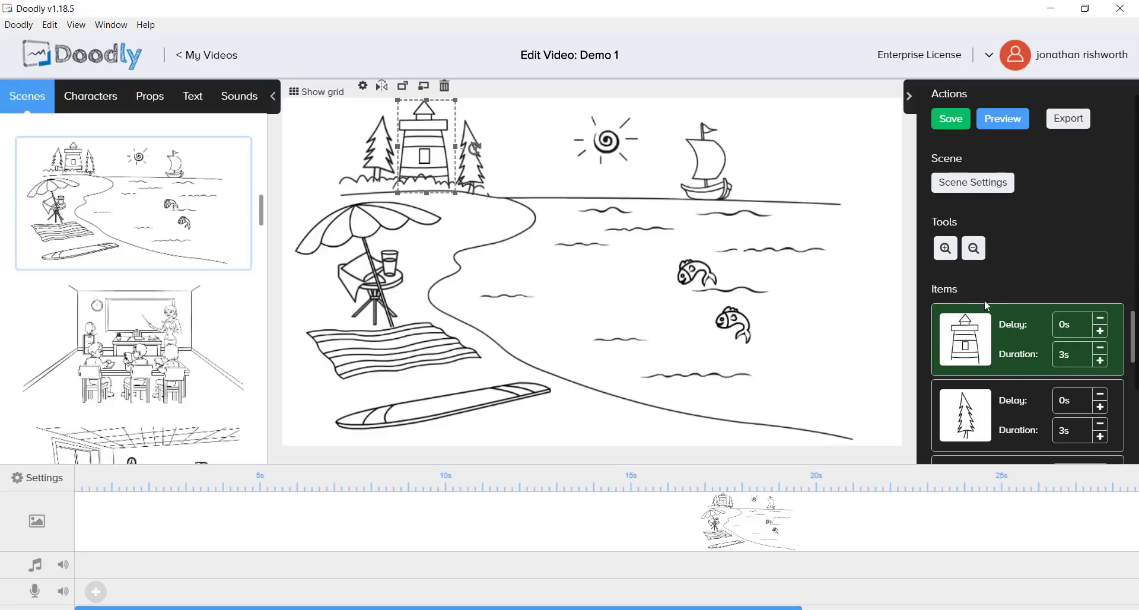
pyautogui.click(1000, 127)
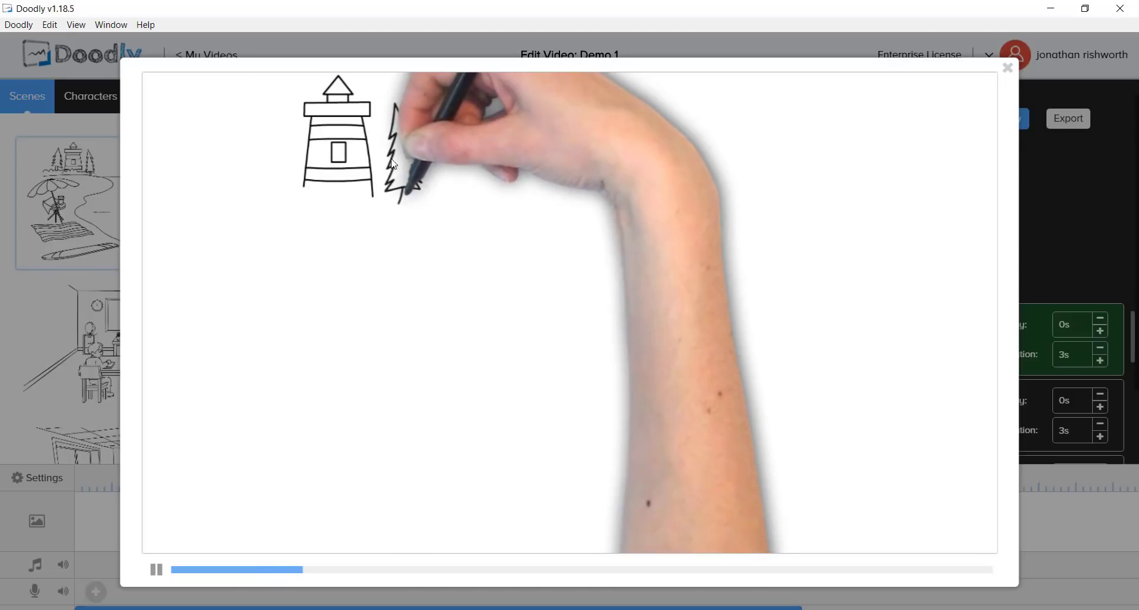
pyautogui.click(1008, 68)
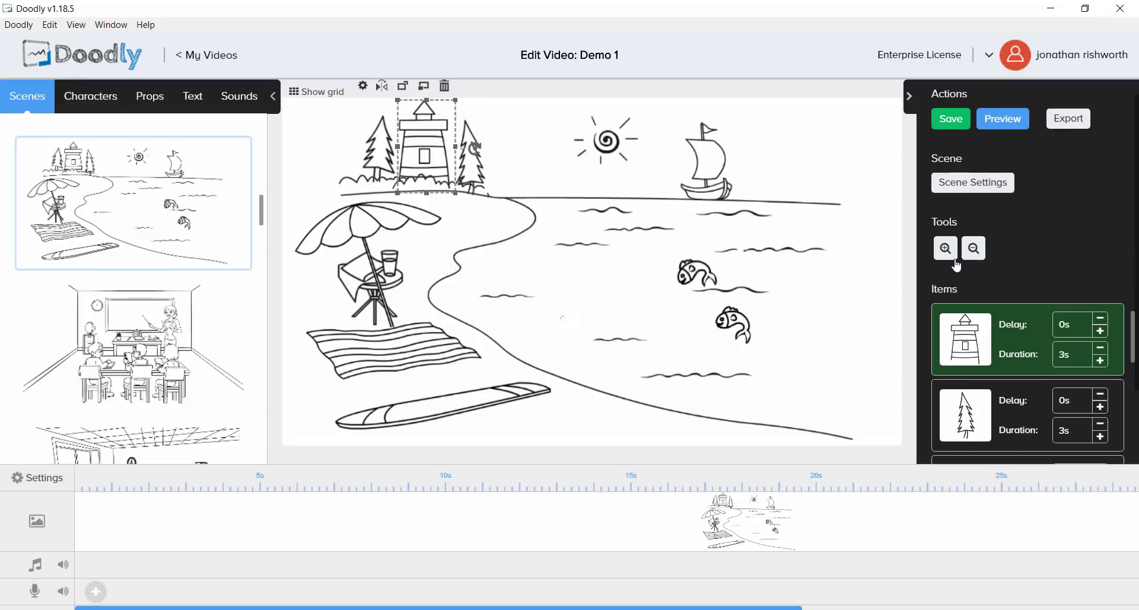
# Move the tree ahead of the lighthouse in the item order, preview the video, and close the preview
pyautogui.click(1020, 418)
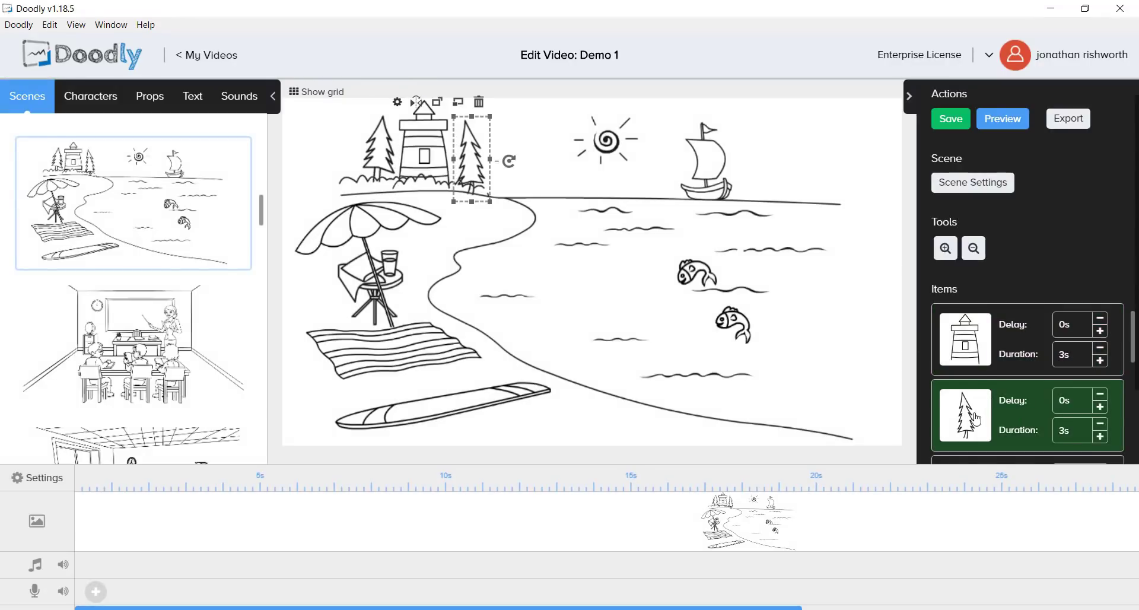
pyautogui.moveTo(976, 416); pyautogui.dragTo(987, 337)
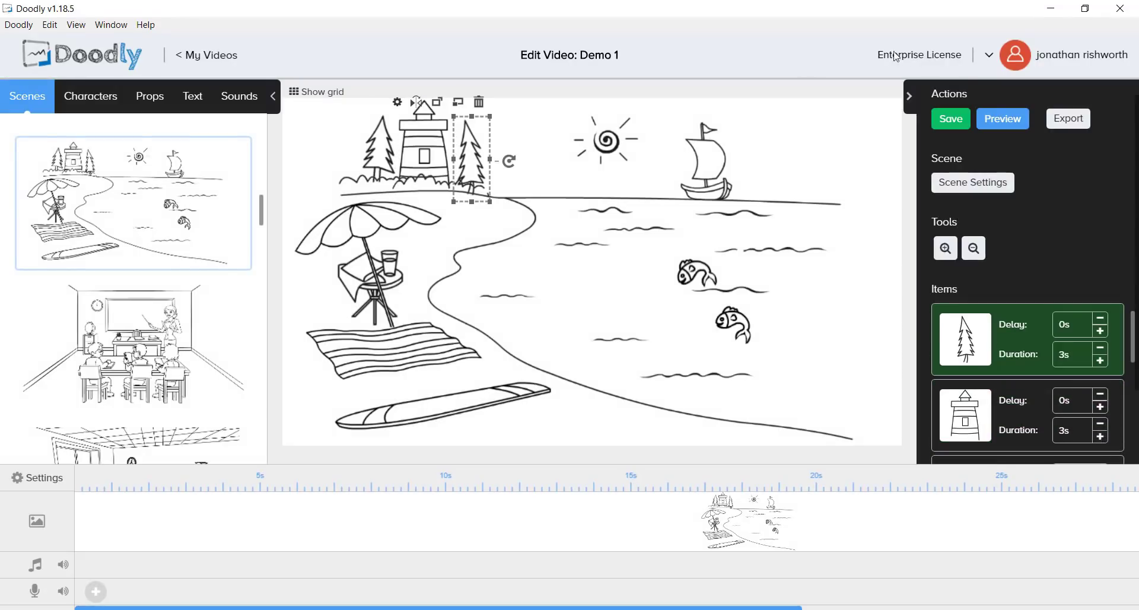
pyautogui.click(1005, 126)
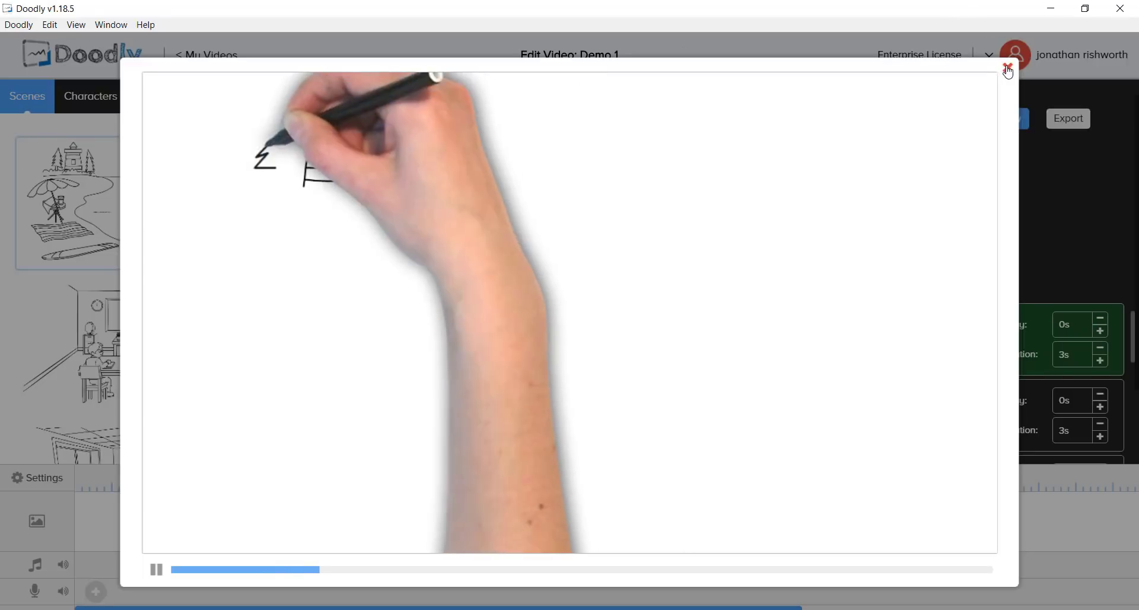
pyautogui.click(1007, 66)
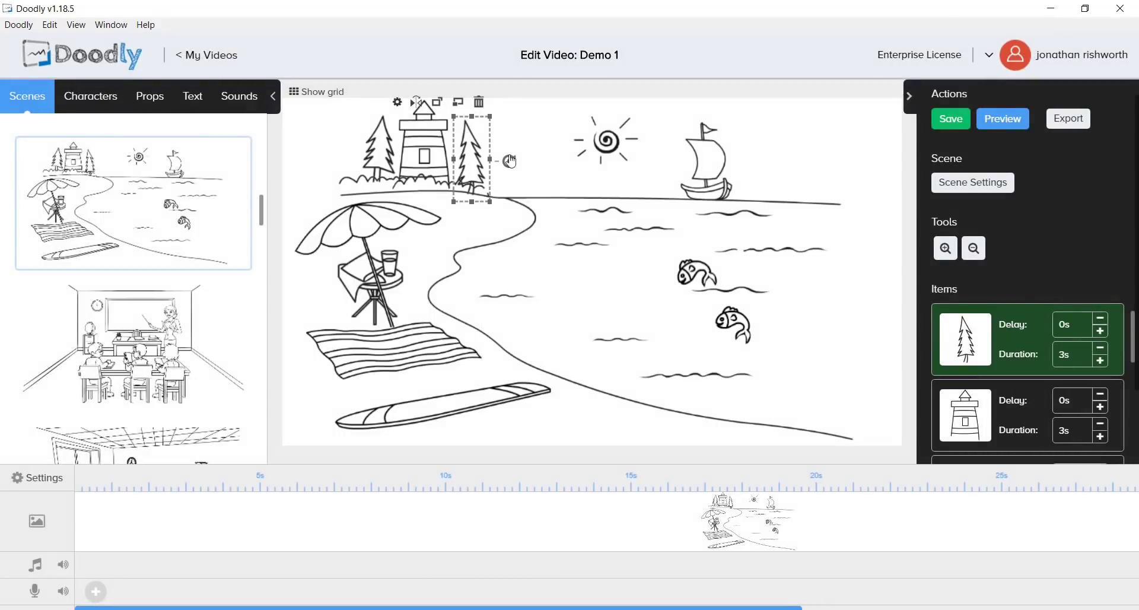
# Move the lighthouse back to first in the item order and select the tree on its right side
pyautogui.click(1014, 420)
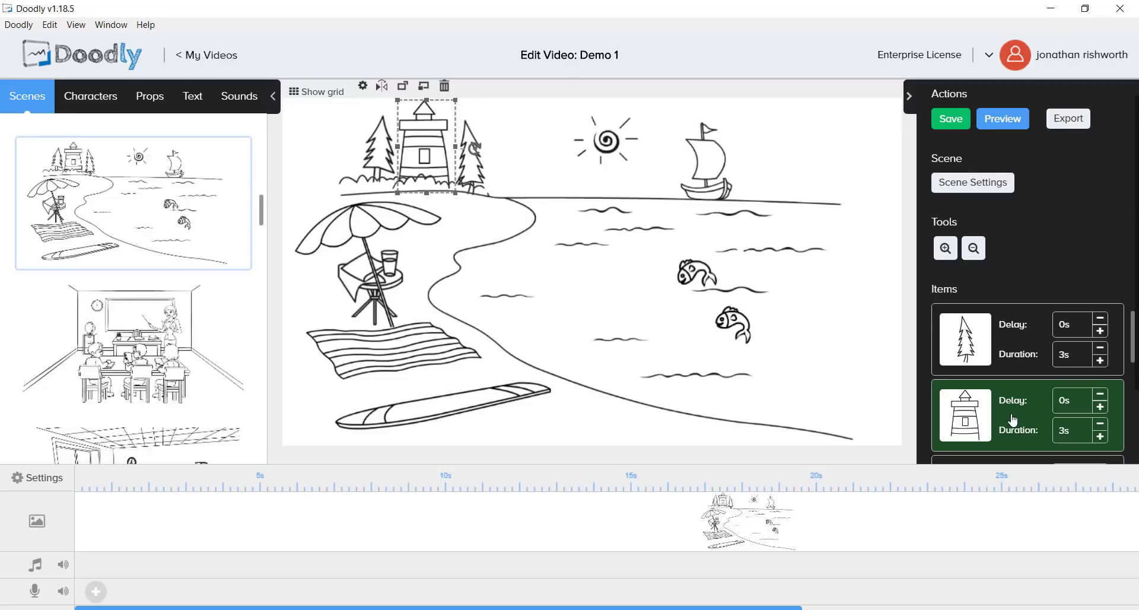
pyautogui.moveTo(1035, 427); pyautogui.dragTo(1031, 359)
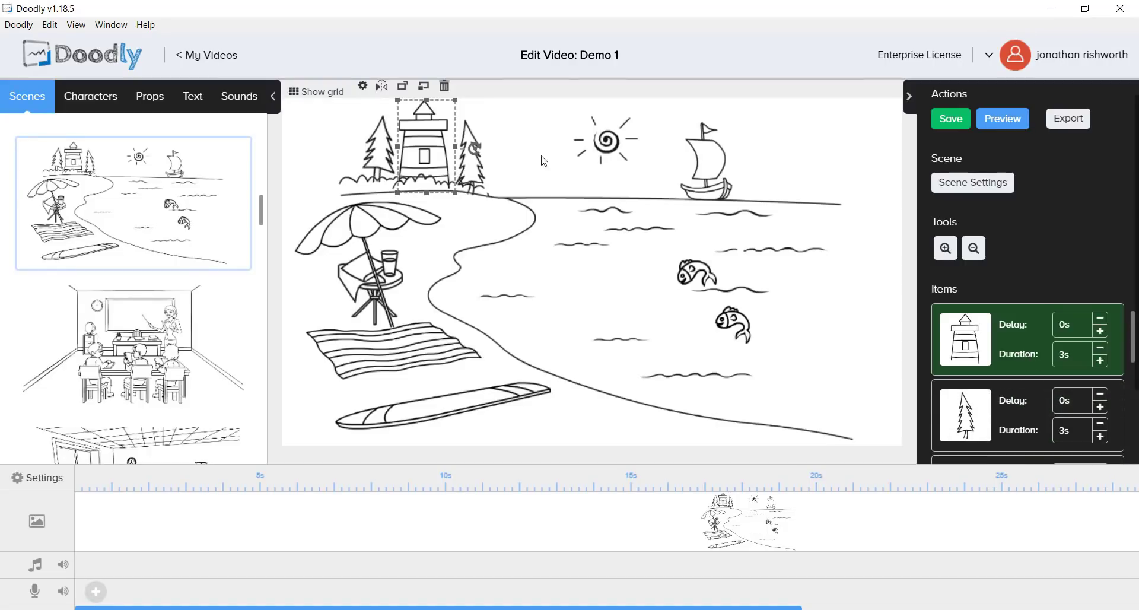
pyautogui.click(468, 138)
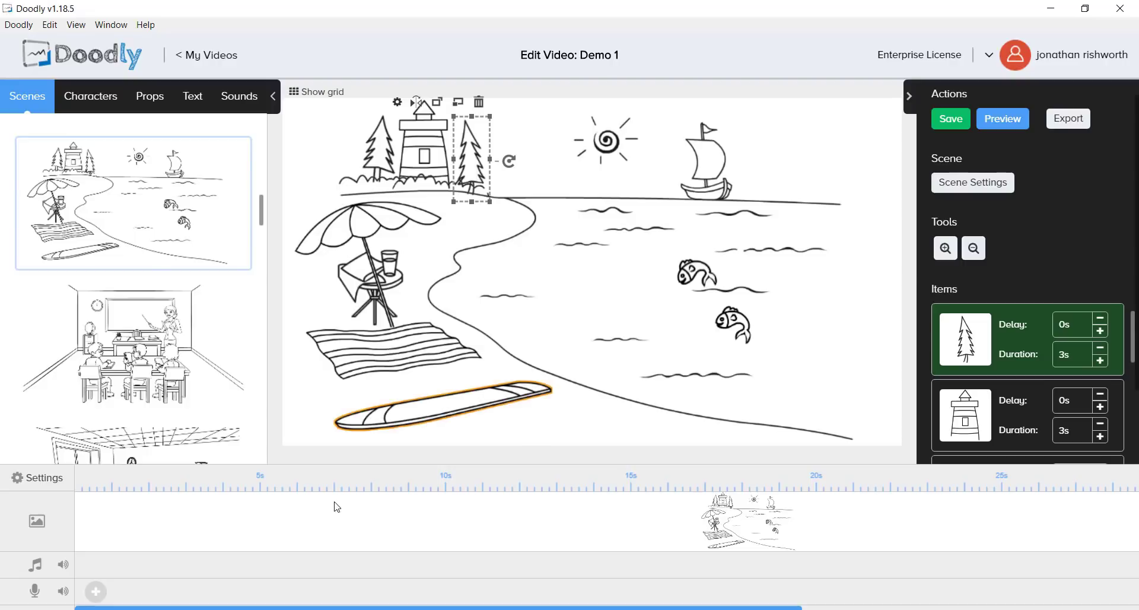
# Delete the beach scene from the timeline and confirm the deletion
pyautogui.hscroll(3, 510, 523)
pyautogui.rightClick(507, 516)
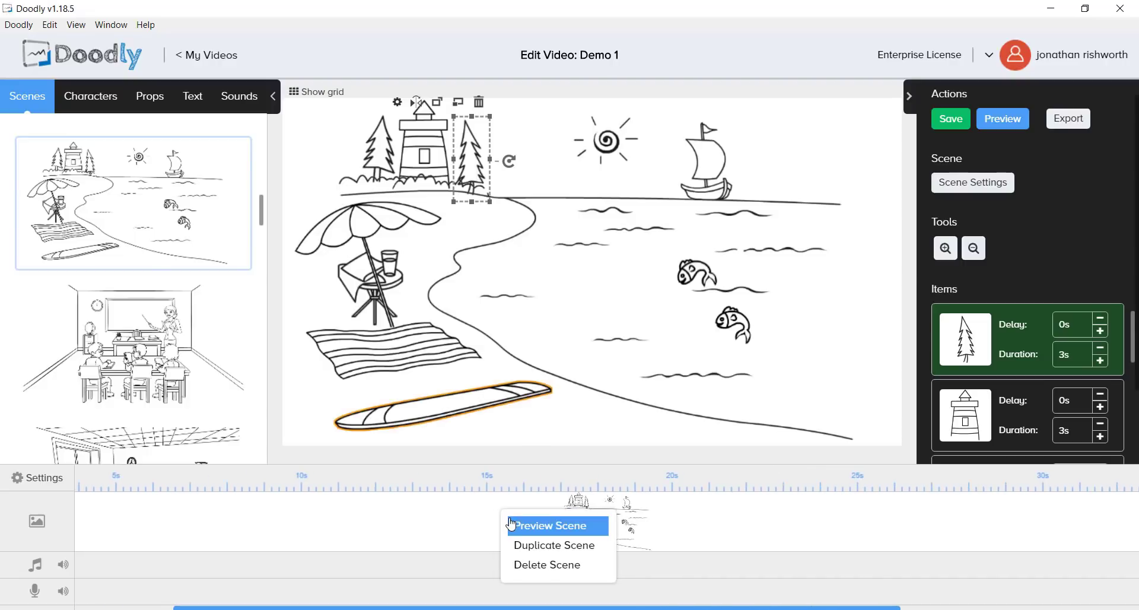
pyautogui.click(543, 566)
pyautogui.click(537, 342)
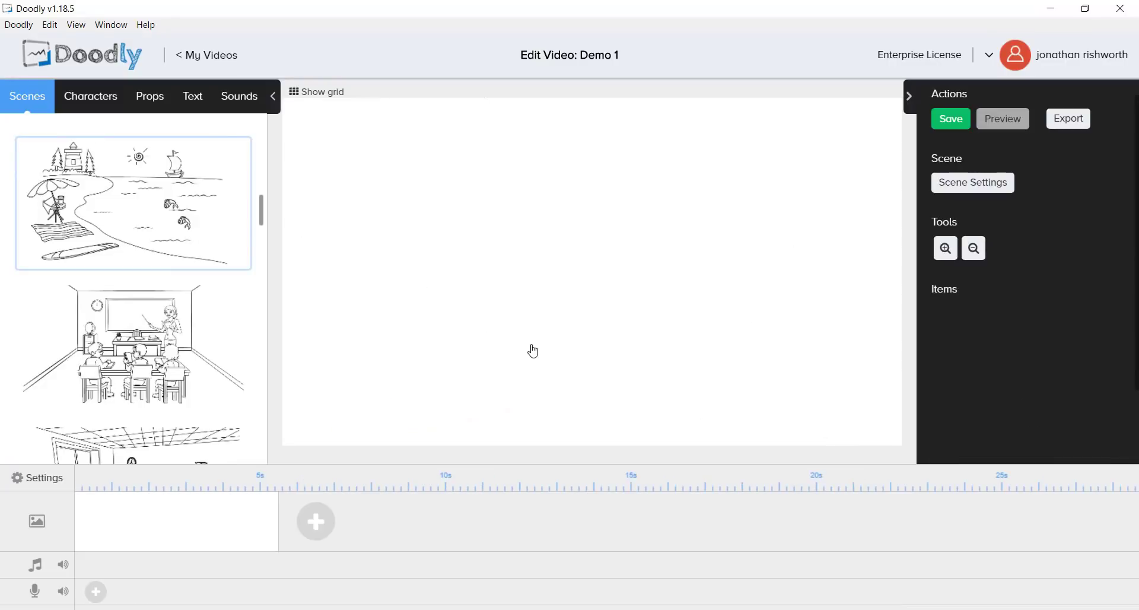
# Browse the character and prop libraries and look through the list of prop categories
pyautogui.click(90, 111)
pyautogui.click(30, 101)
pyautogui.click(88, 101)
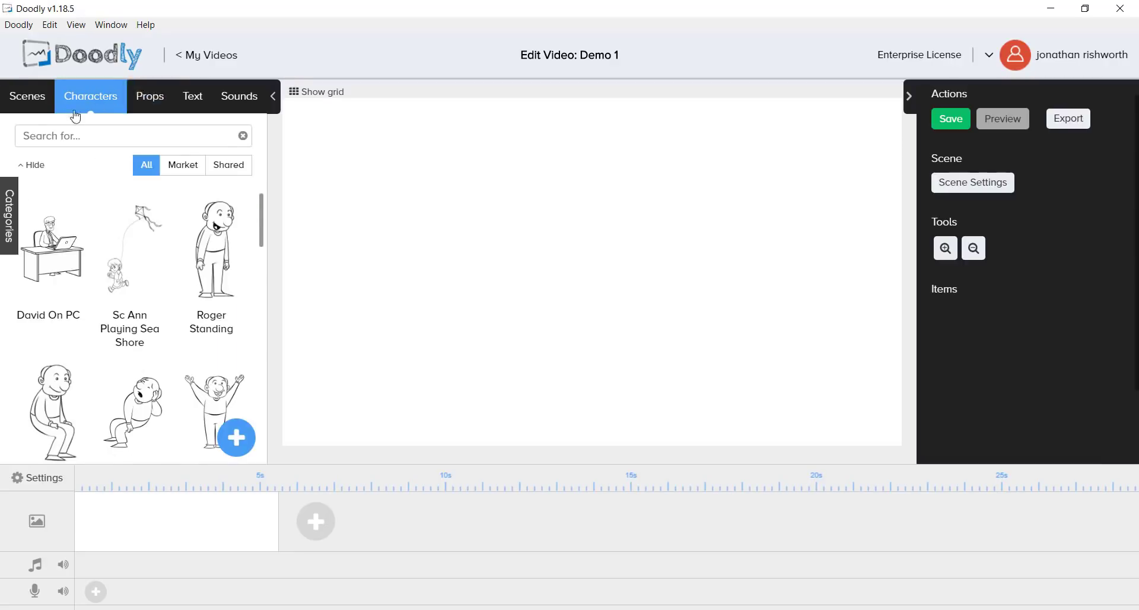
pyautogui.click(154, 109)
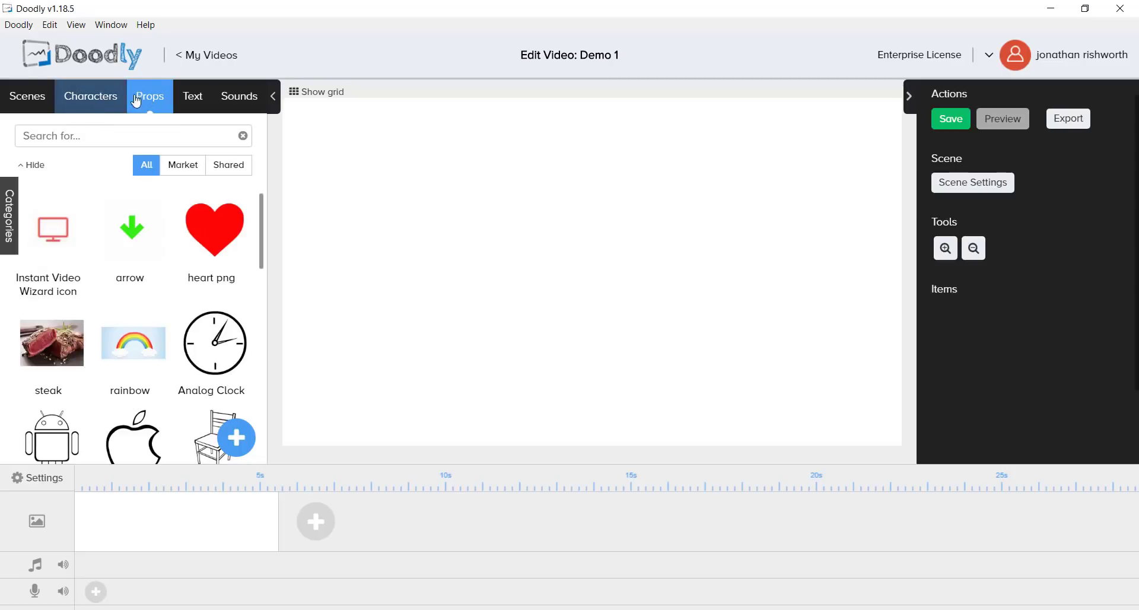
pyautogui.click(11, 225)
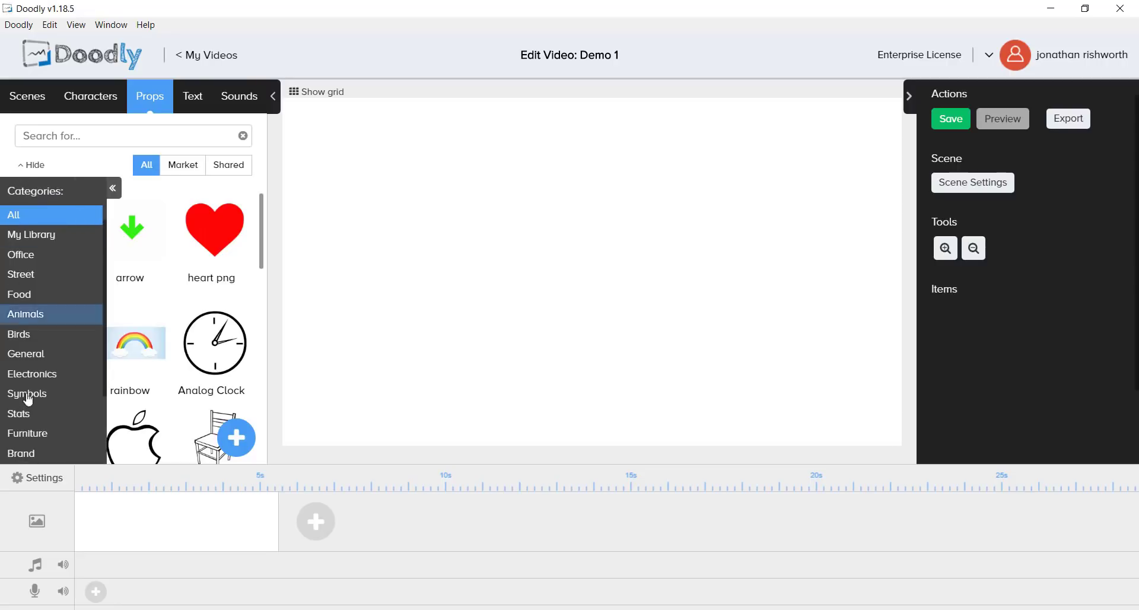
pyautogui.scroll(-2, 31, 390)
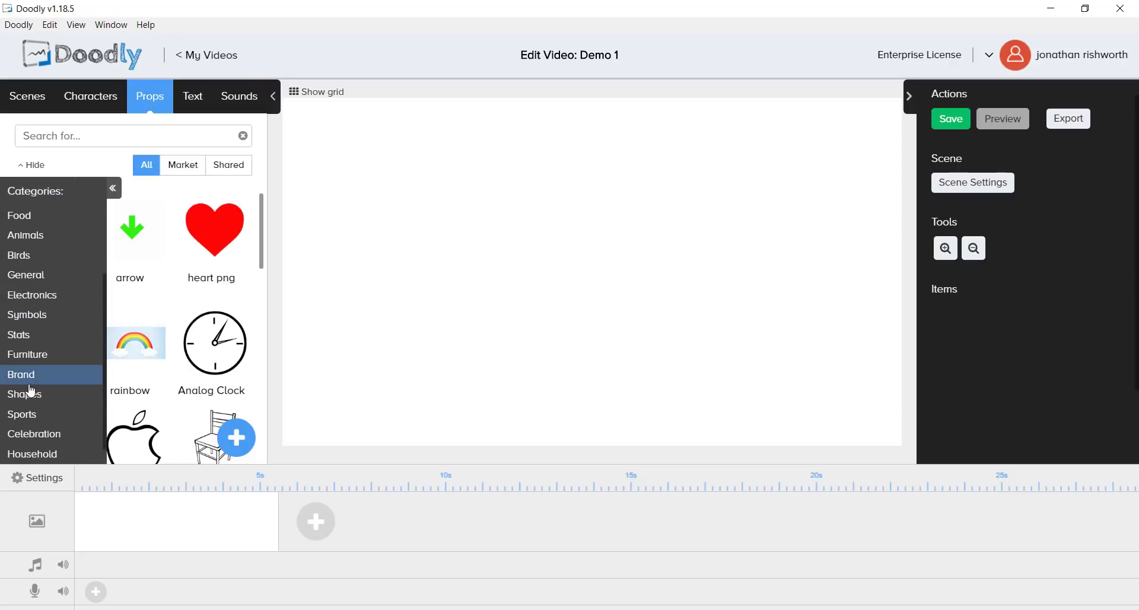
pyautogui.scroll(2, 26, 320)
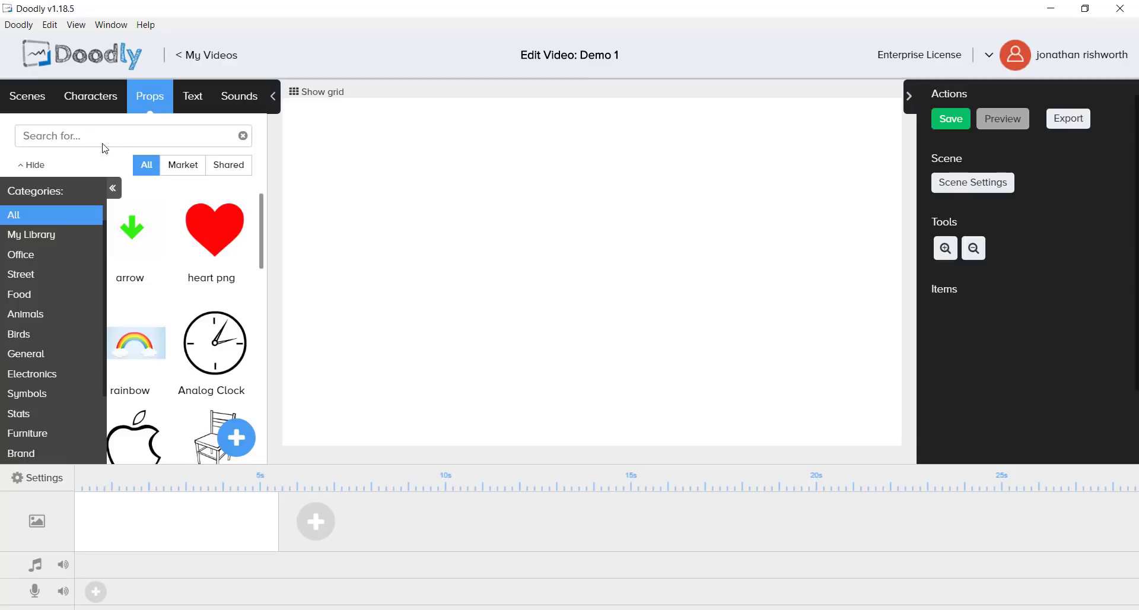
# Add the Roger Sitting character to the empty scene and place it near the middle of the canvas
pyautogui.click(95, 104)
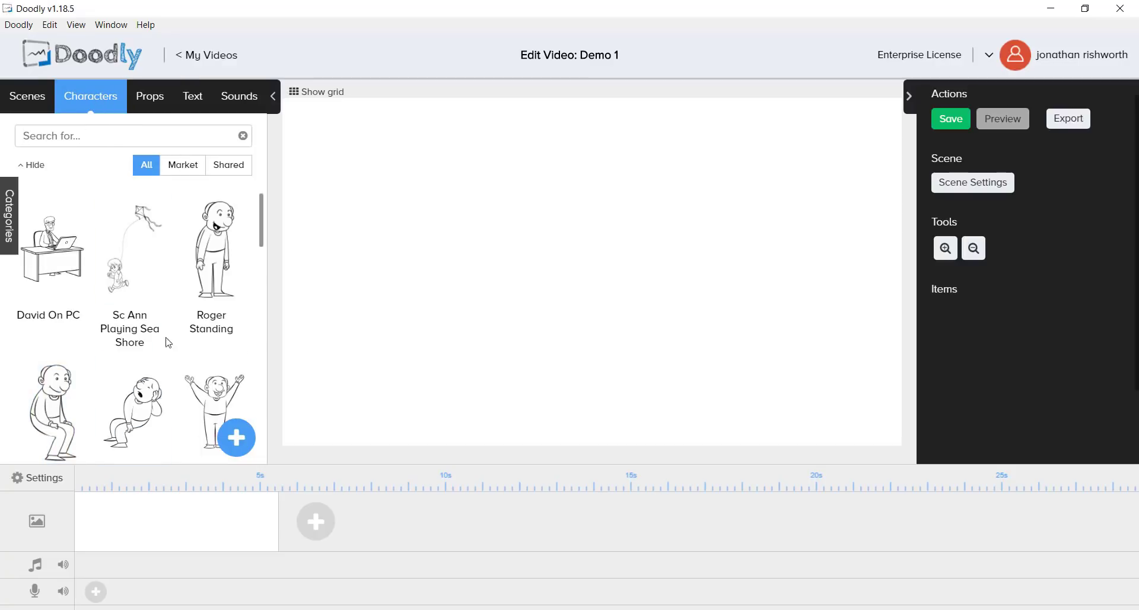
pyautogui.scroll(-3, 99, 282)
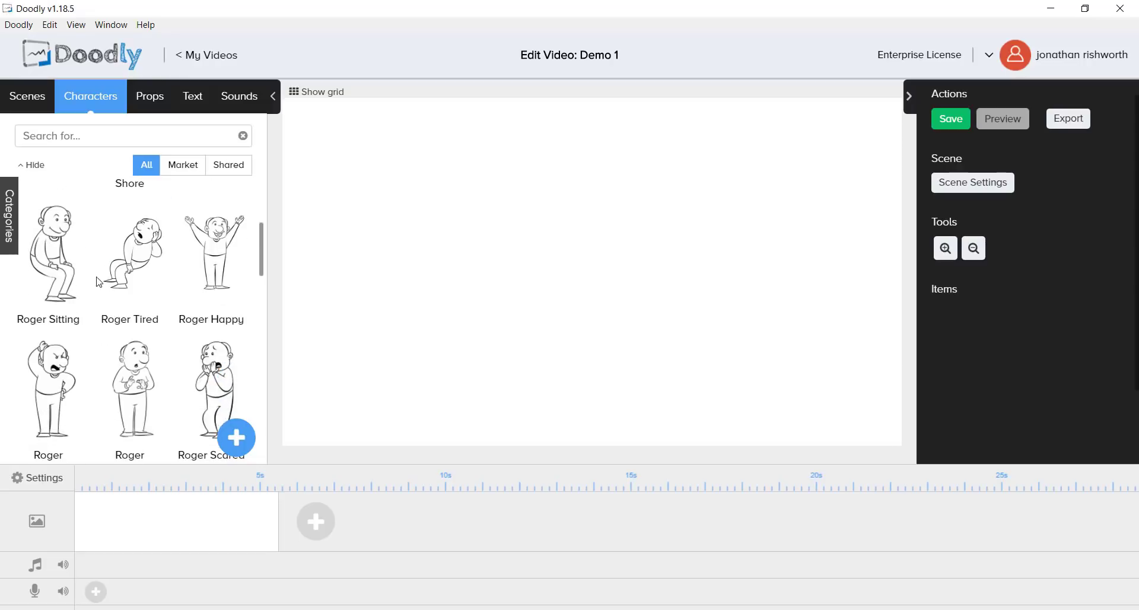
pyautogui.click(54, 243)
pyautogui.click(559, 289)
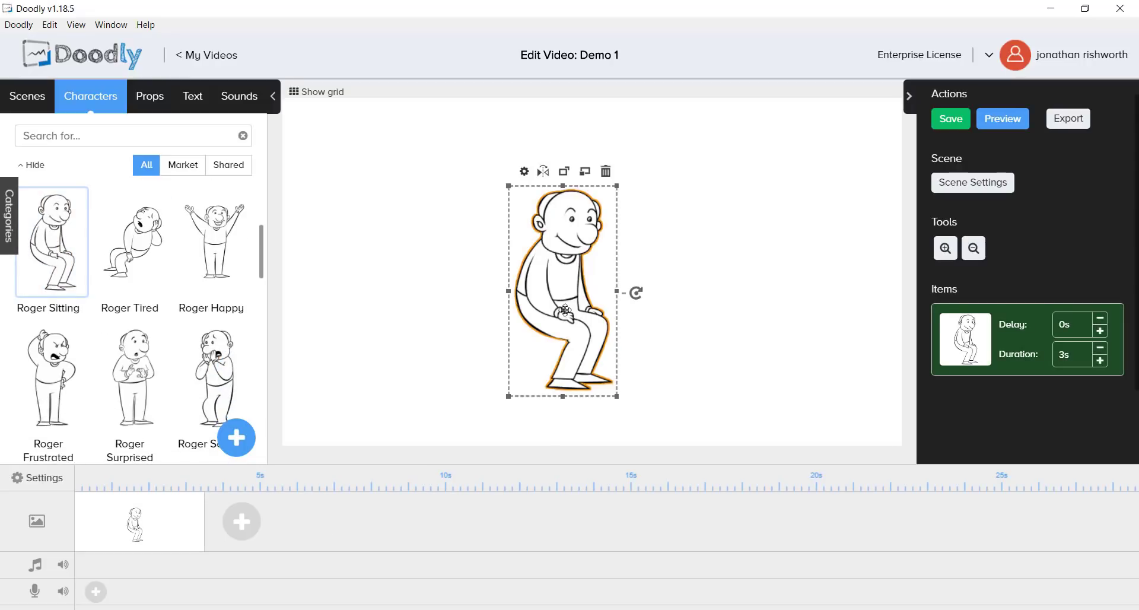
pyautogui.moveTo(578, 283)
pyautogui.mouseDown()
pyautogui.moveTo(705, 286)
pyautogui.moveTo(599, 264)
pyautogui.moveTo(592, 291)
pyautogui.mouseUp()
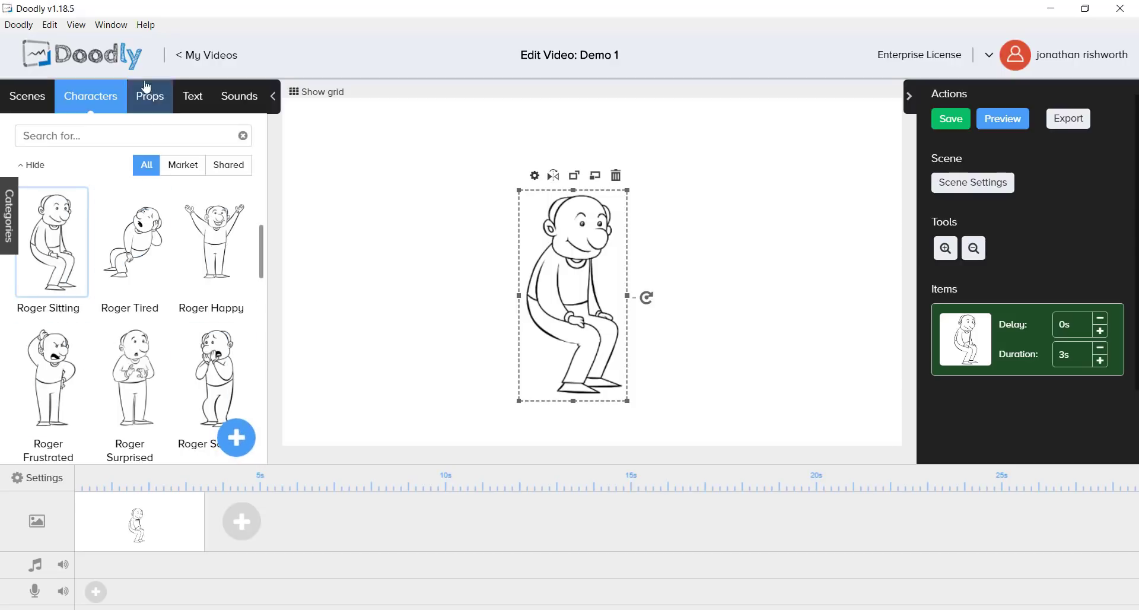
# Look through the props, text fonts, new font upload dialog and sound categories without adding anything
pyautogui.click(152, 107)
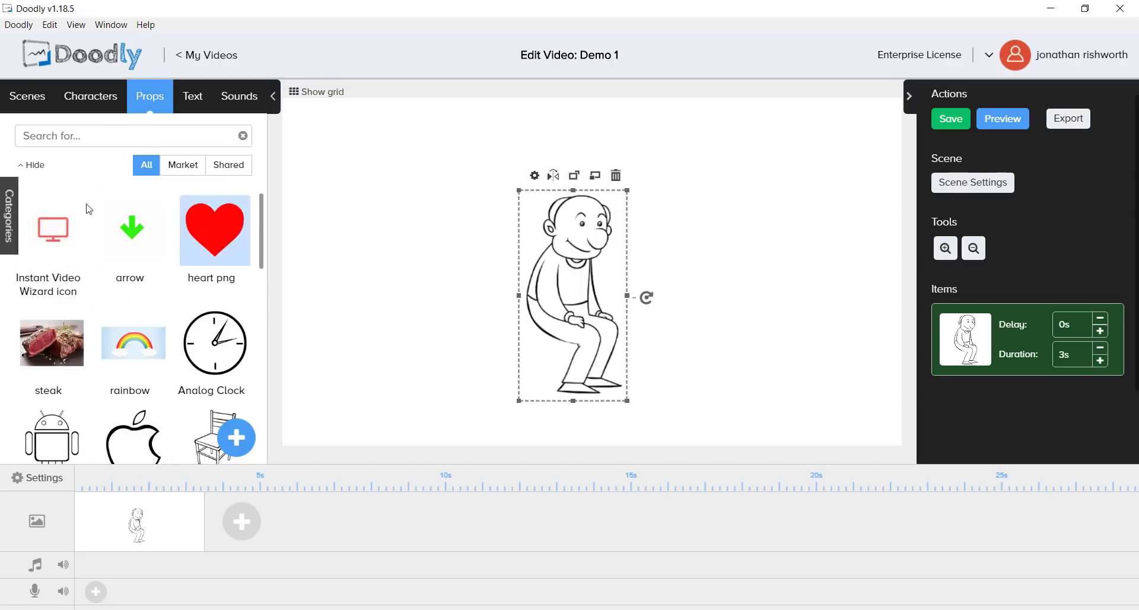
pyautogui.click(195, 100)
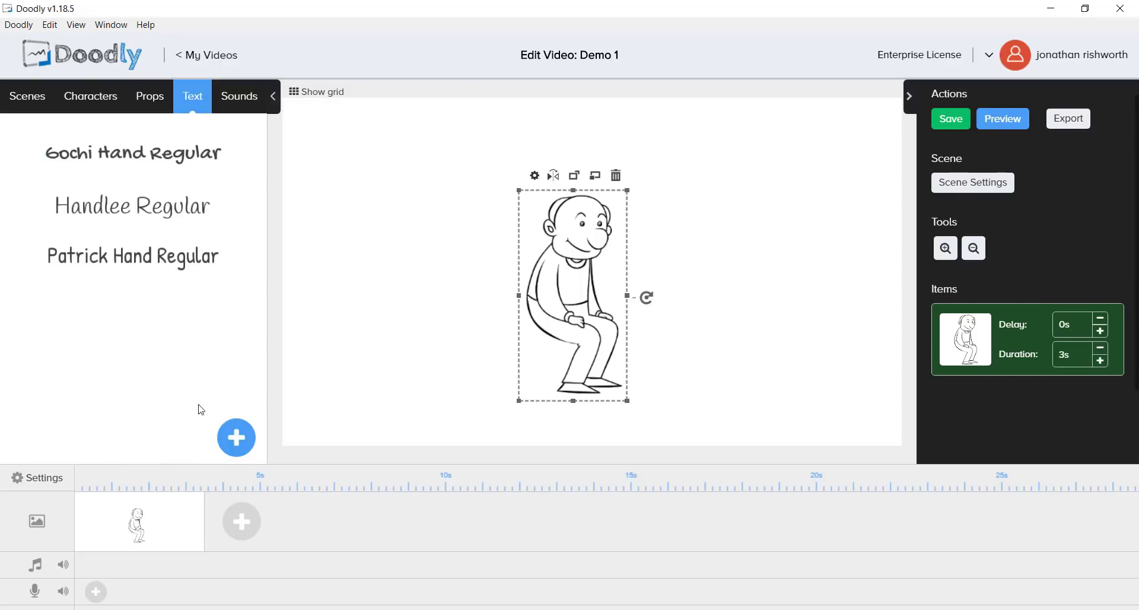
pyautogui.click(236, 437)
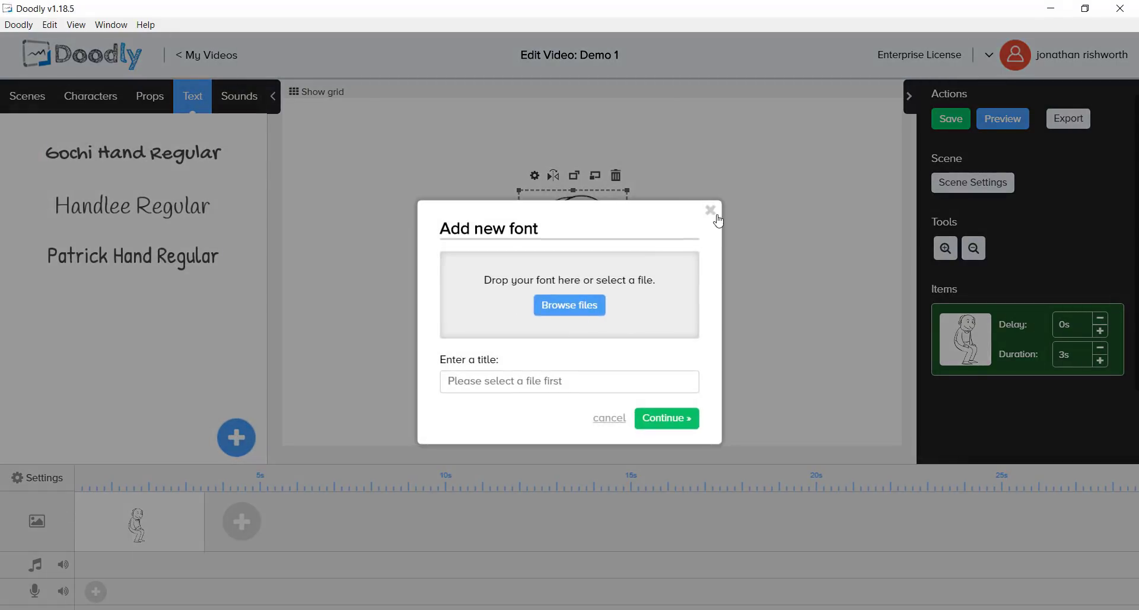
pyautogui.click(710, 210)
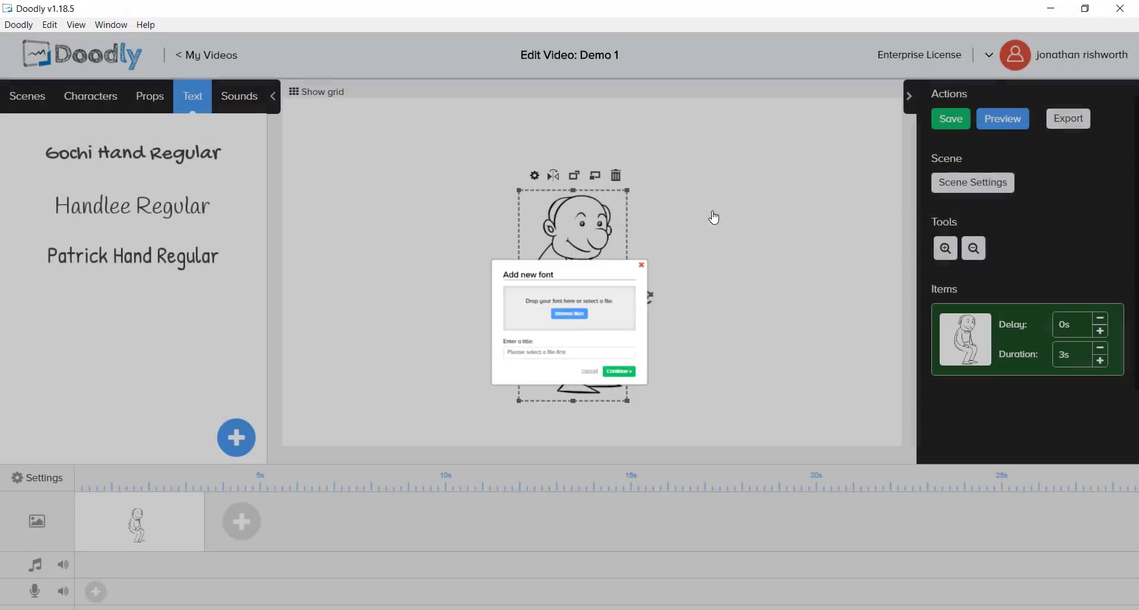
pyautogui.click(238, 102)
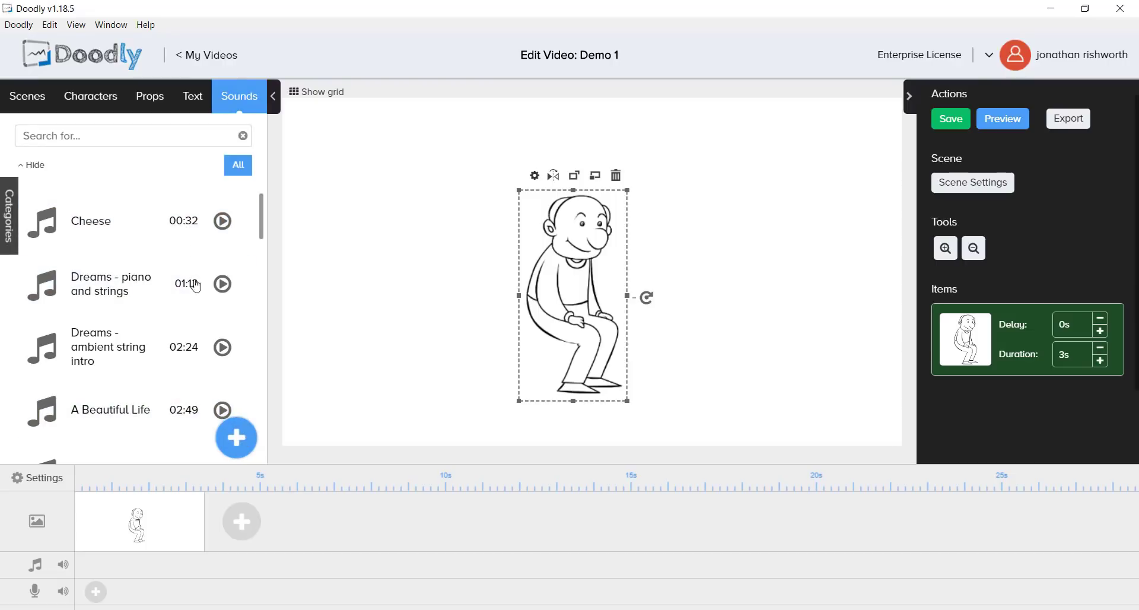
pyautogui.click(10, 231)
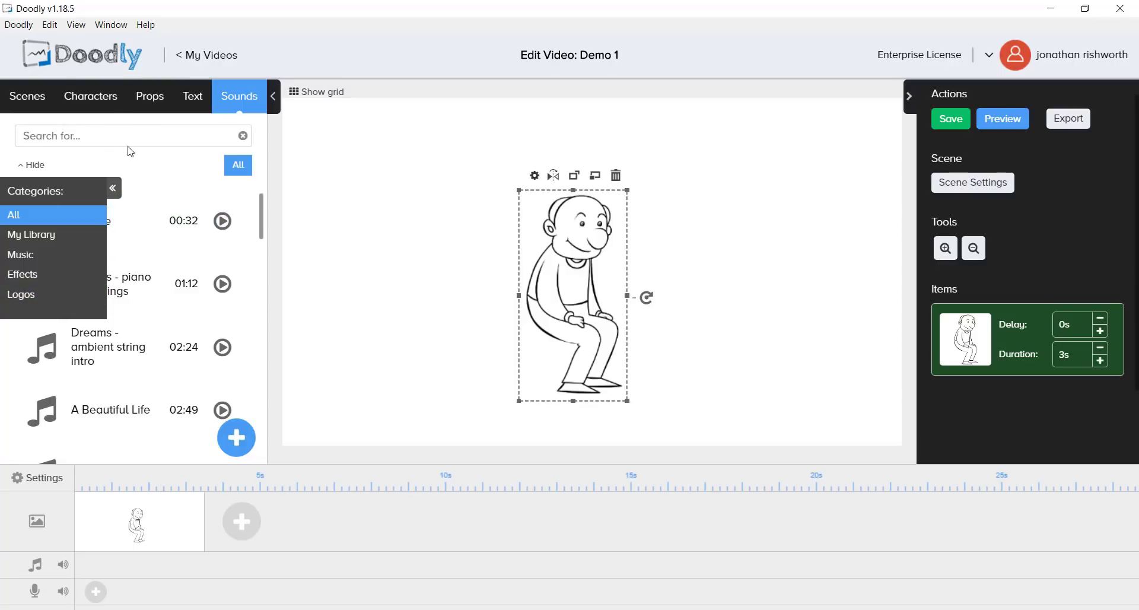
pyautogui.click(99, 104)
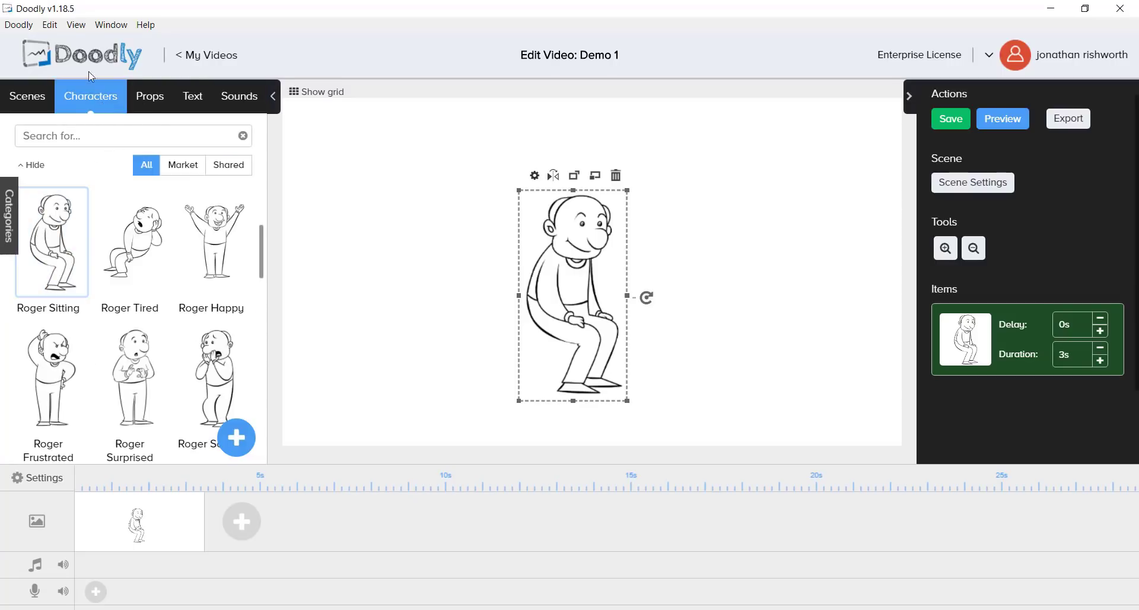
# Search the props for "ch", place the Chair left of the seated man, and move the man farther away from it
pyautogui.click(151, 97)
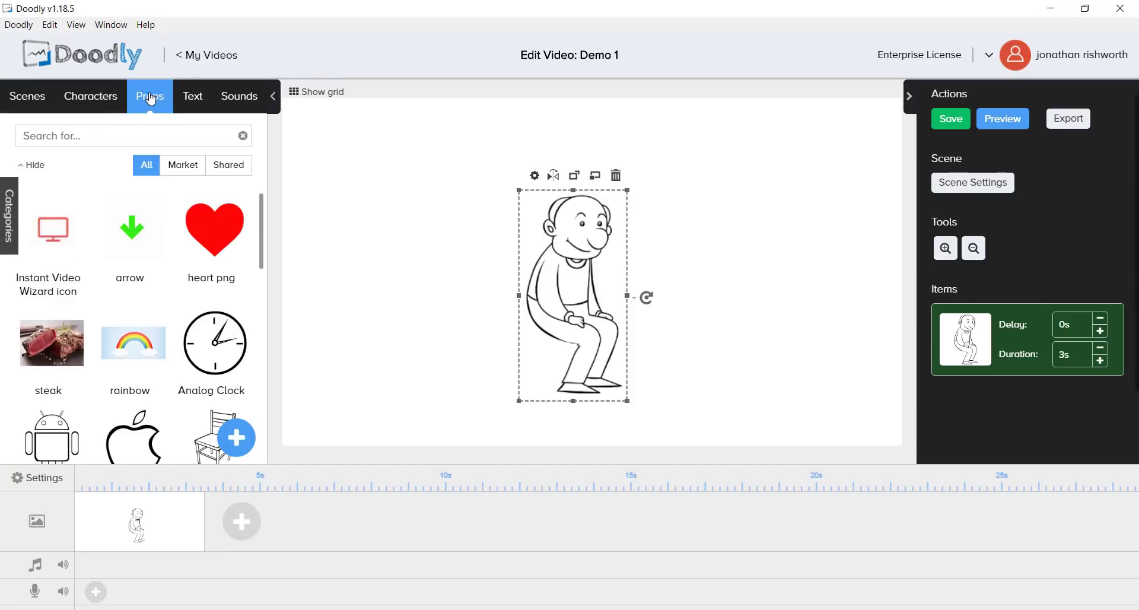
pyautogui.click(125, 142)
pyautogui.write('ch')
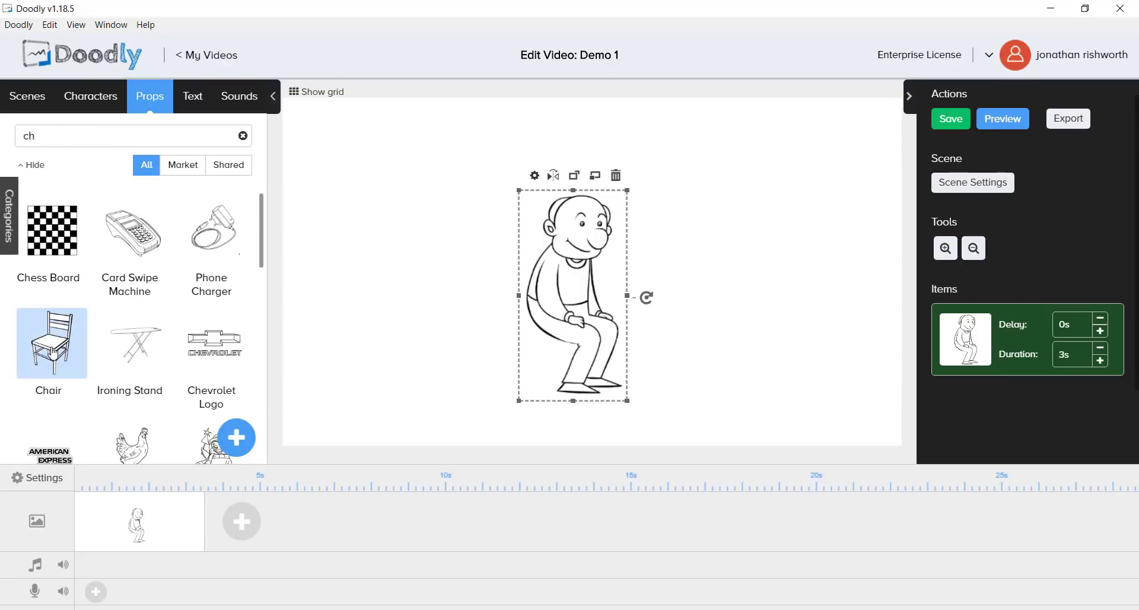
pyautogui.moveTo(52, 352); pyautogui.dragTo(431, 305)
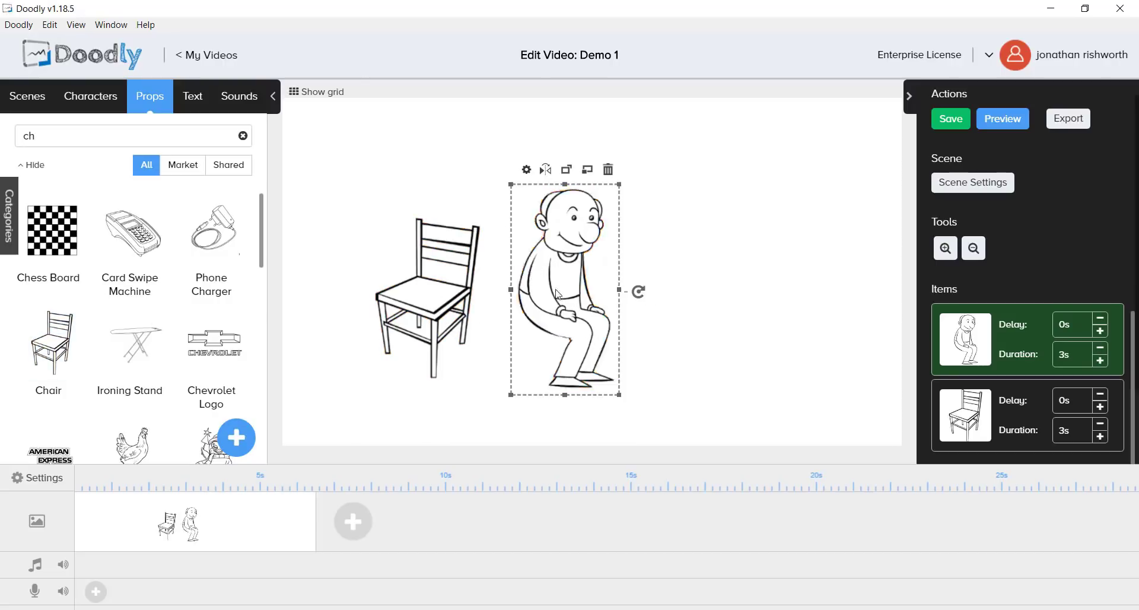
pyautogui.moveTo(557, 273); pyautogui.dragTo(640, 253)
pyautogui.click(395, 293)
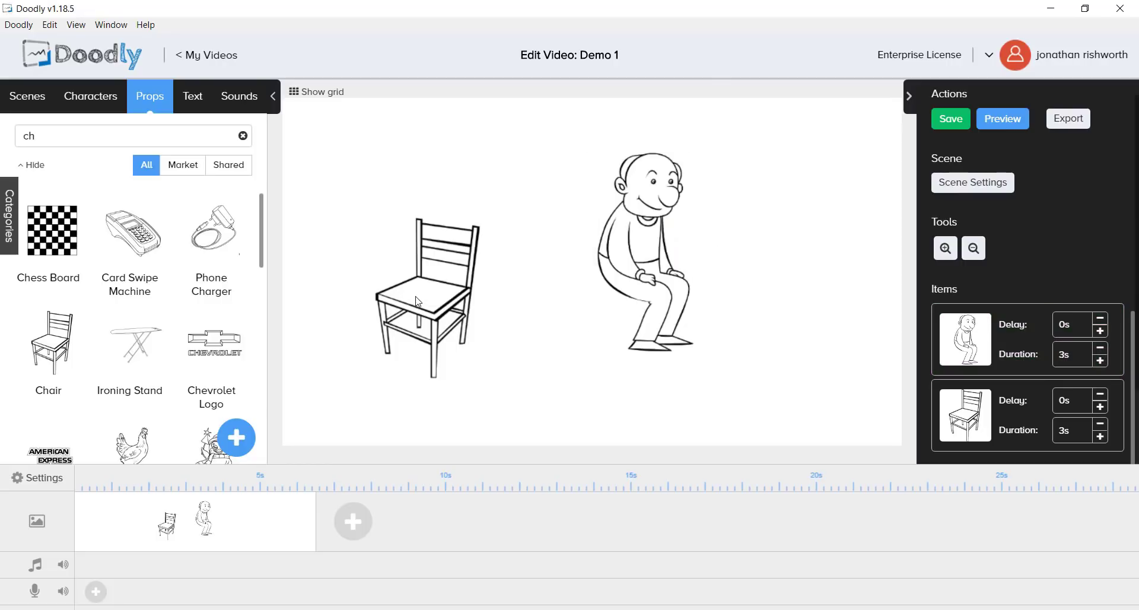
# Mirror the chair horizontally and shift it slightly down and to the left
pyautogui.click(439, 295)
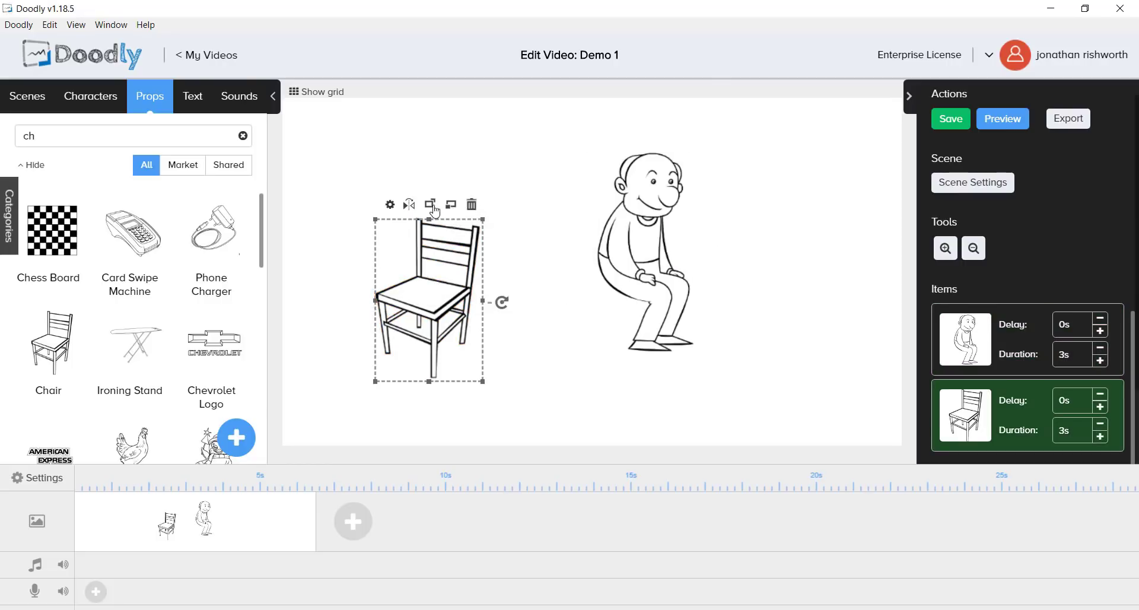
pyautogui.click(409, 205)
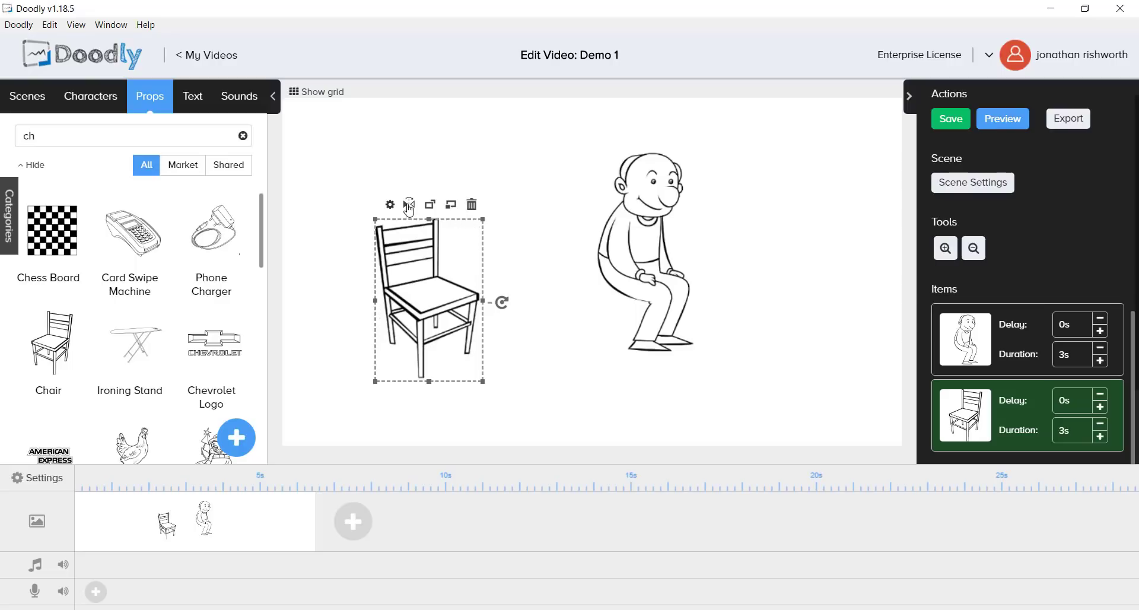
pyautogui.click(547, 306)
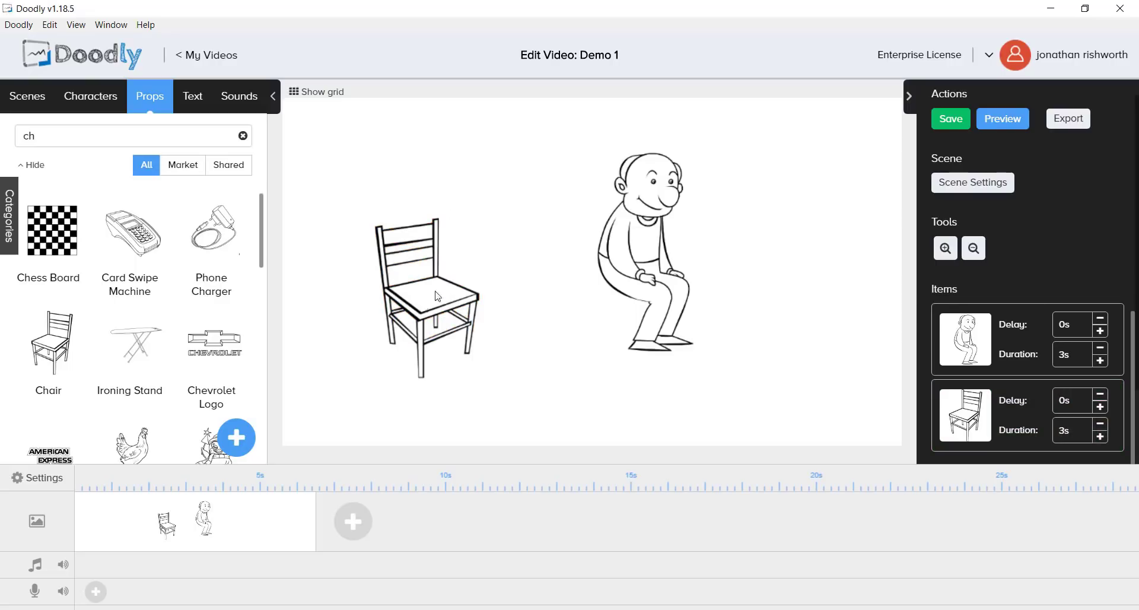
pyautogui.click(989, 405)
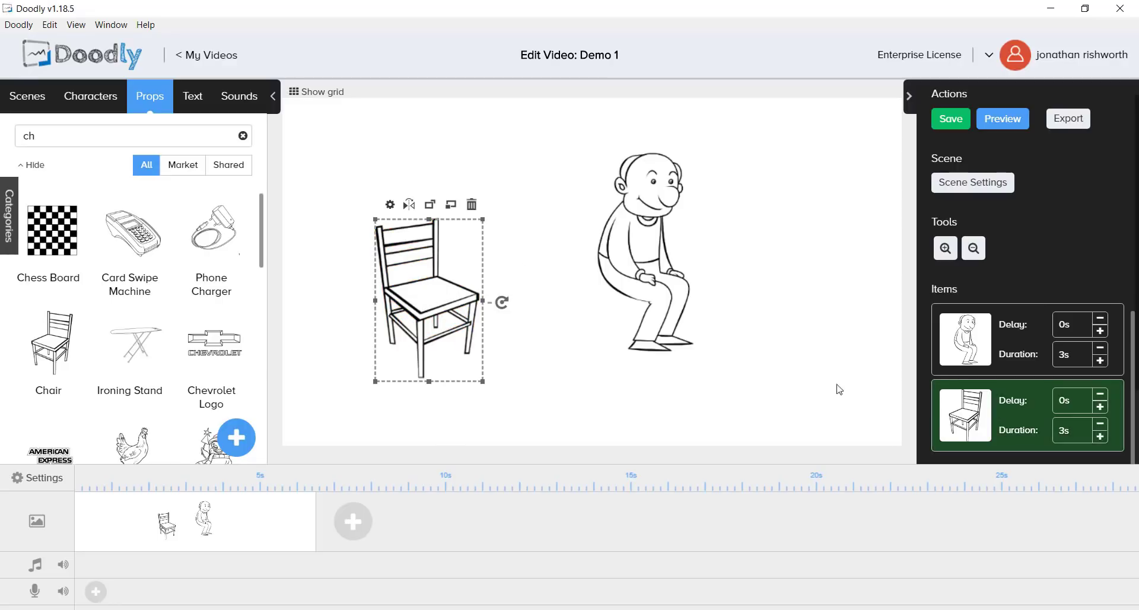
pyautogui.moveTo(443, 307)
pyautogui.mouseDown()
pyautogui.moveTo(432, 266)
pyautogui.moveTo(406, 286)
pyautogui.moveTo(426, 315)
pyautogui.mouseUp()
# Bring the seated man in front of the chair and position him so he sits on it
pyautogui.click(629, 282)
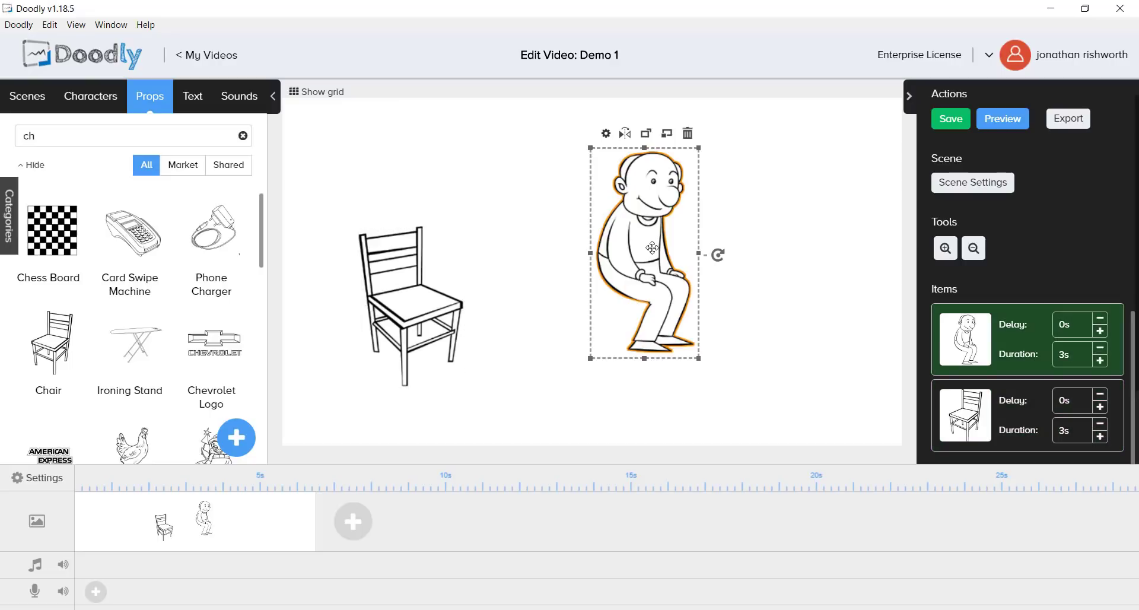
pyautogui.moveTo(652, 249); pyautogui.dragTo(471, 273)
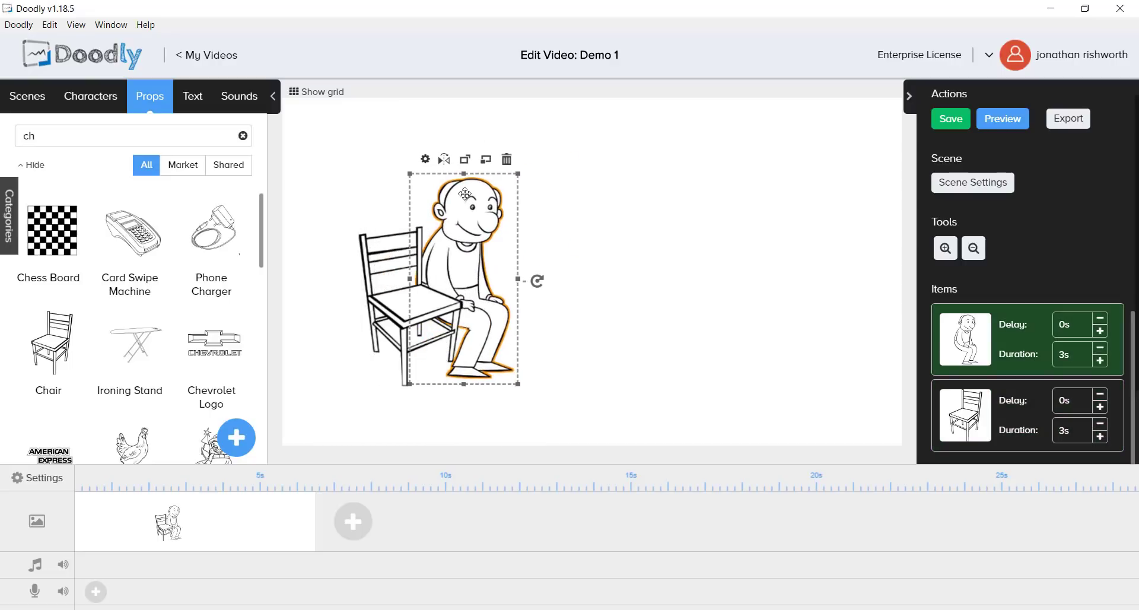
pyautogui.click(466, 161)
pyautogui.moveTo(458, 266); pyautogui.dragTo(443, 262)
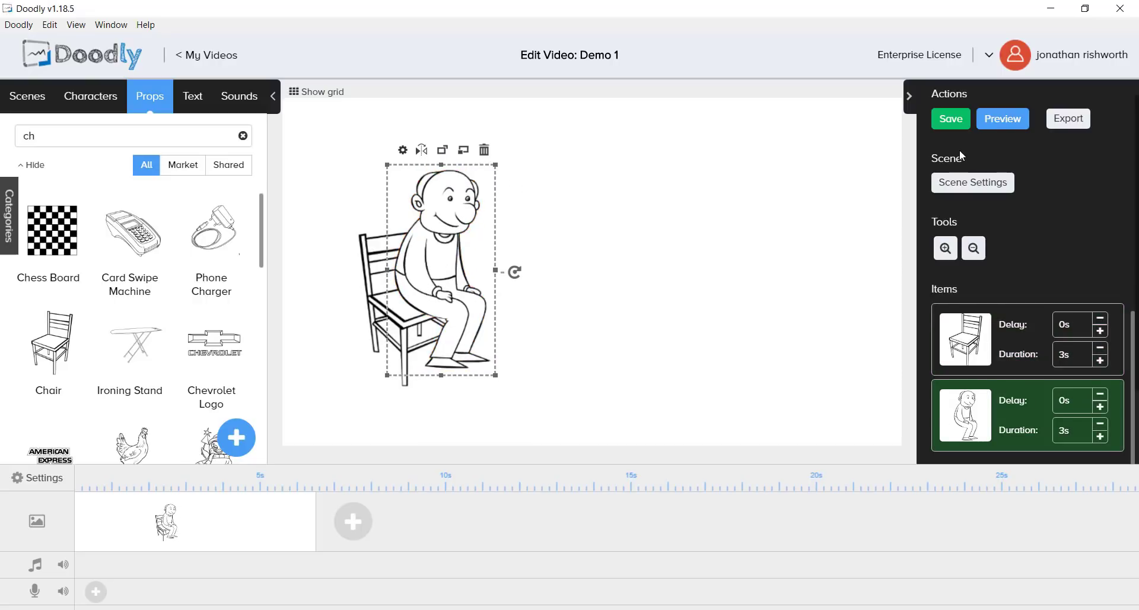
# Preview the video with the man on the chair, close the preview, and deselect the man
pyautogui.click(1003, 124)
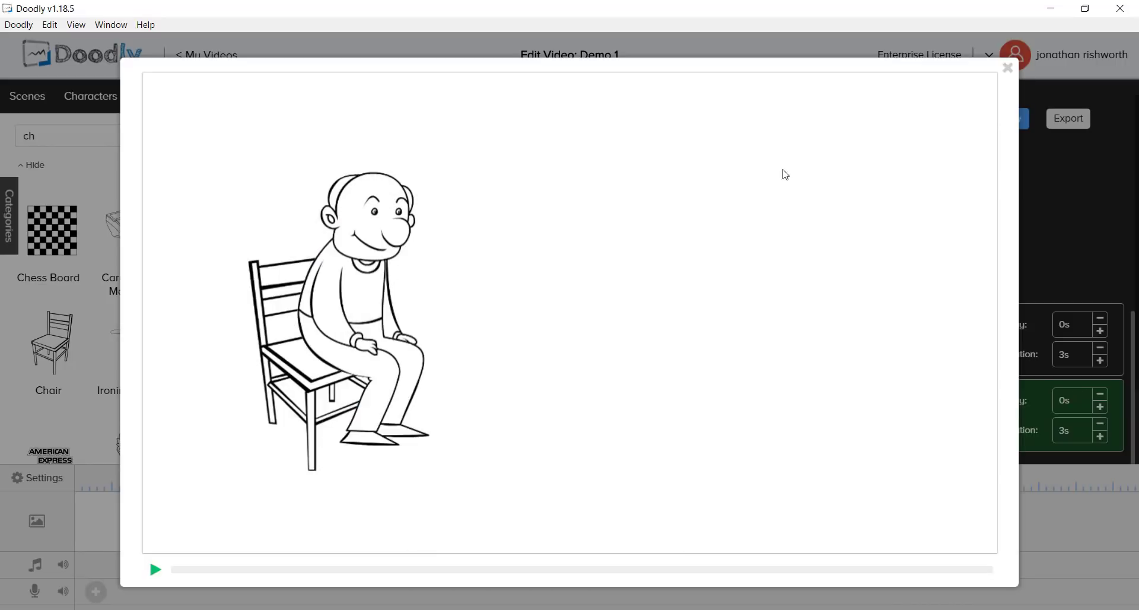
pyautogui.click(1008, 68)
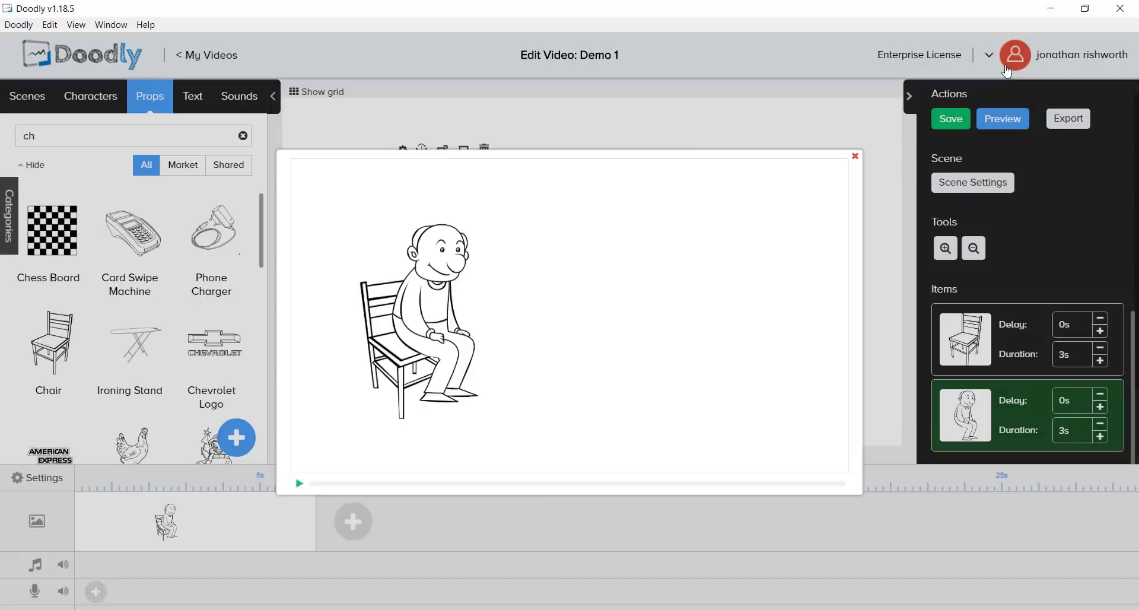
pyautogui.click(698, 297)
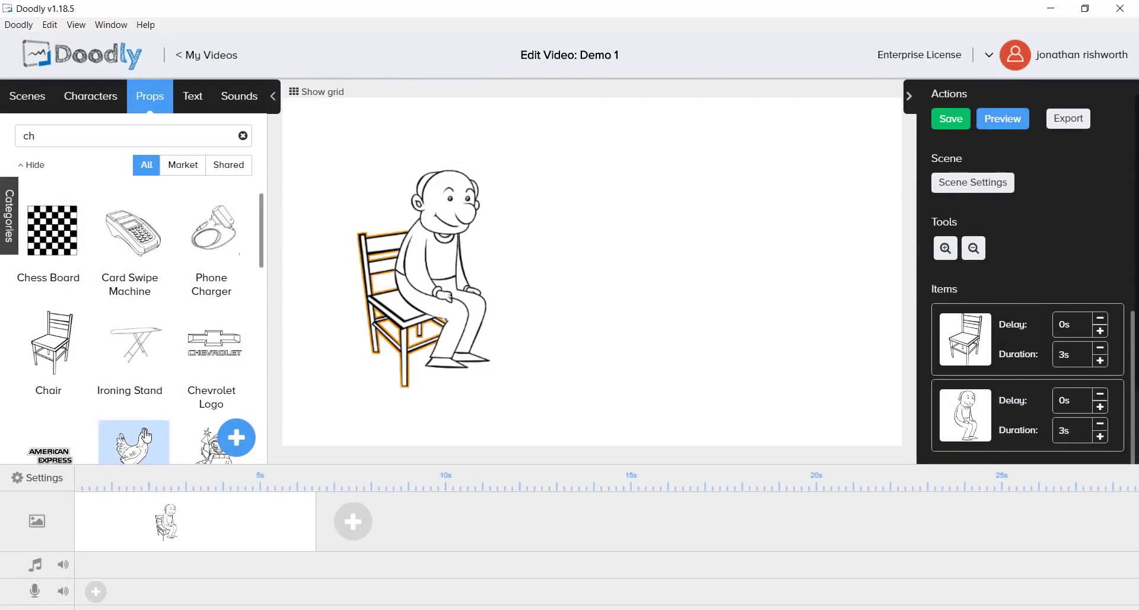
# Apply the Chalkboard video style with the third hand, right-handed, then preview the video and close the preview
pyautogui.click(32, 480)
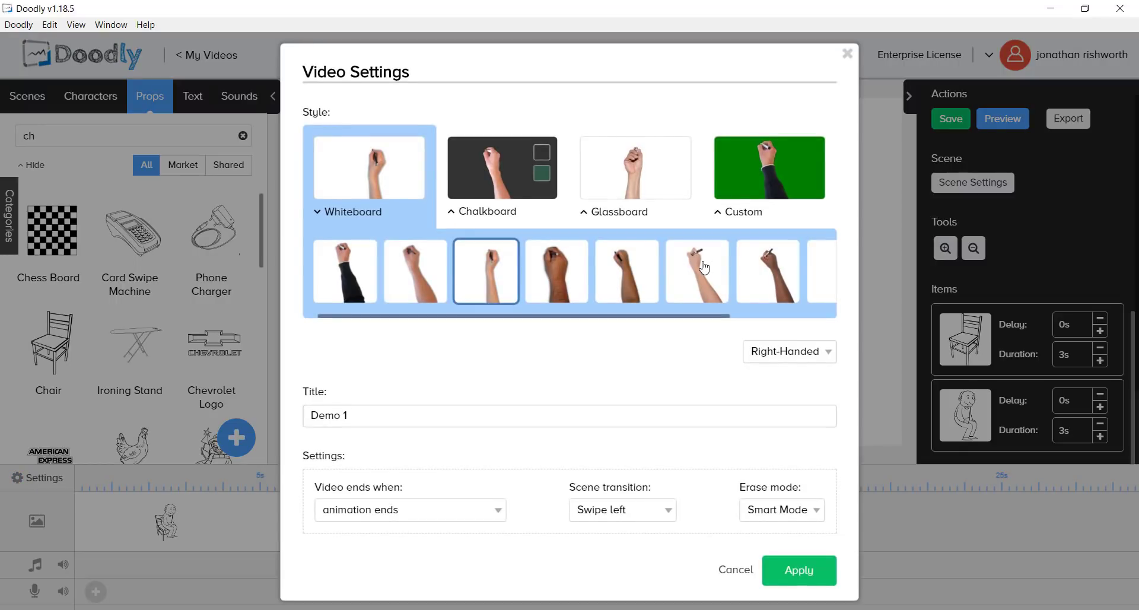
pyautogui.click(773, 351)
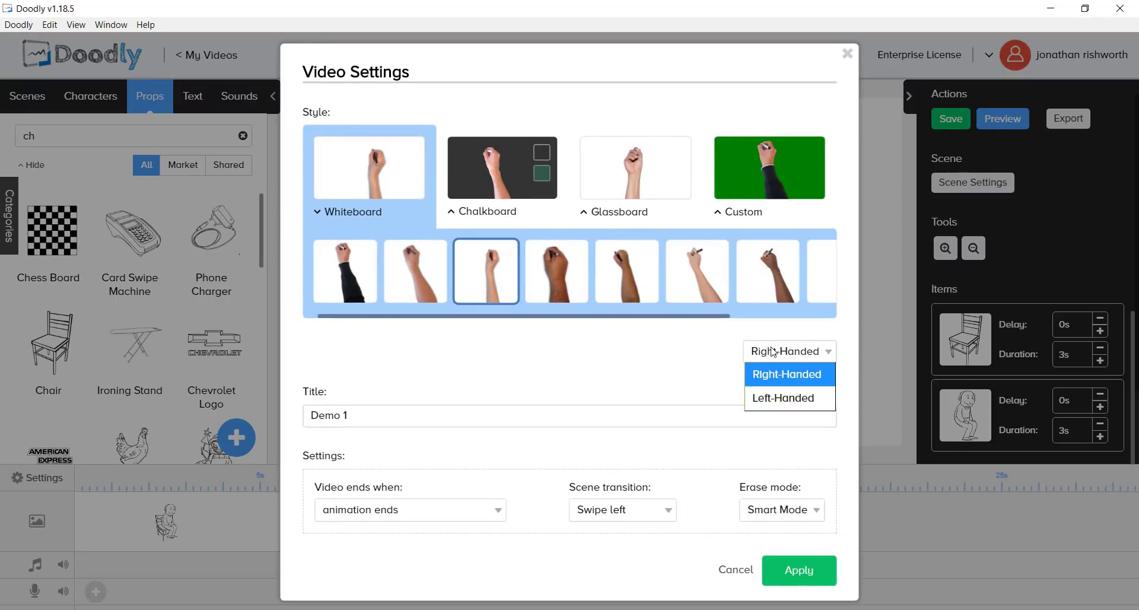
pyautogui.click(789, 377)
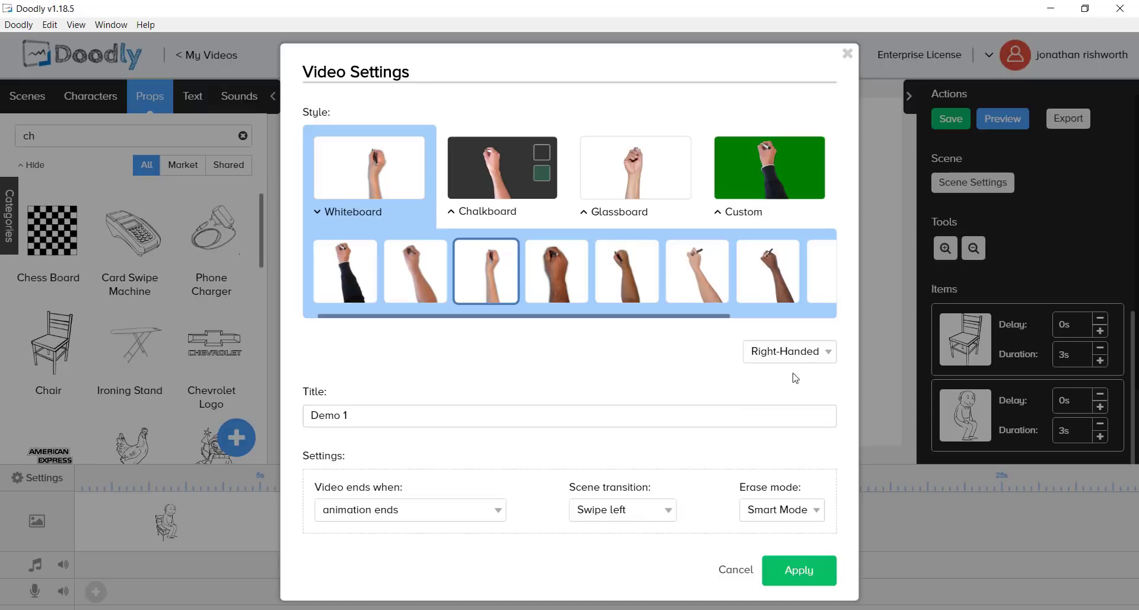
pyautogui.click(488, 172)
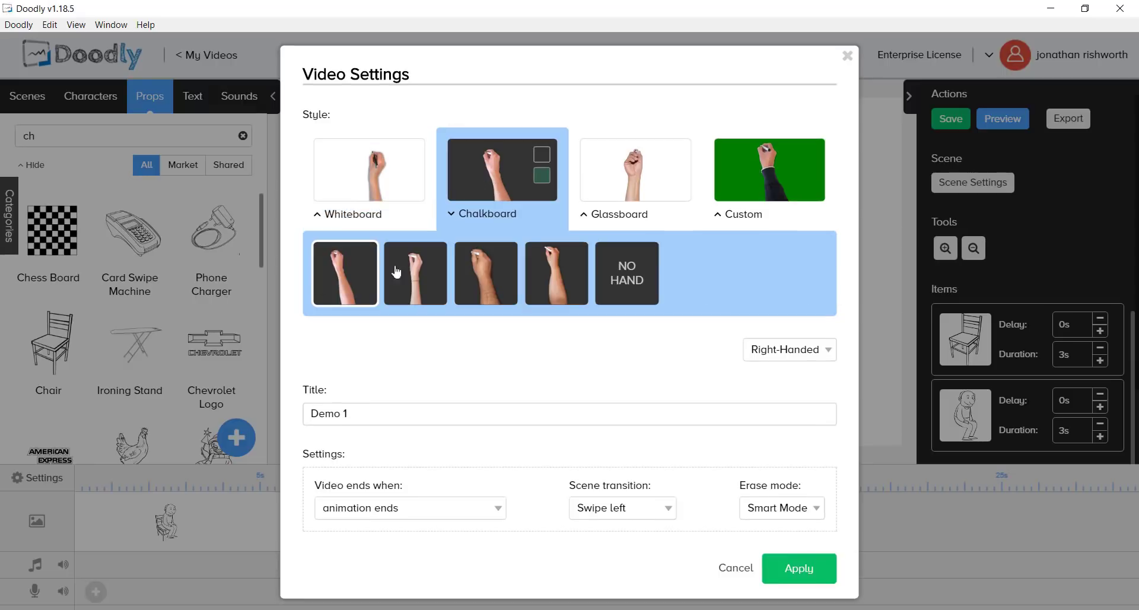
pyautogui.click(485, 283)
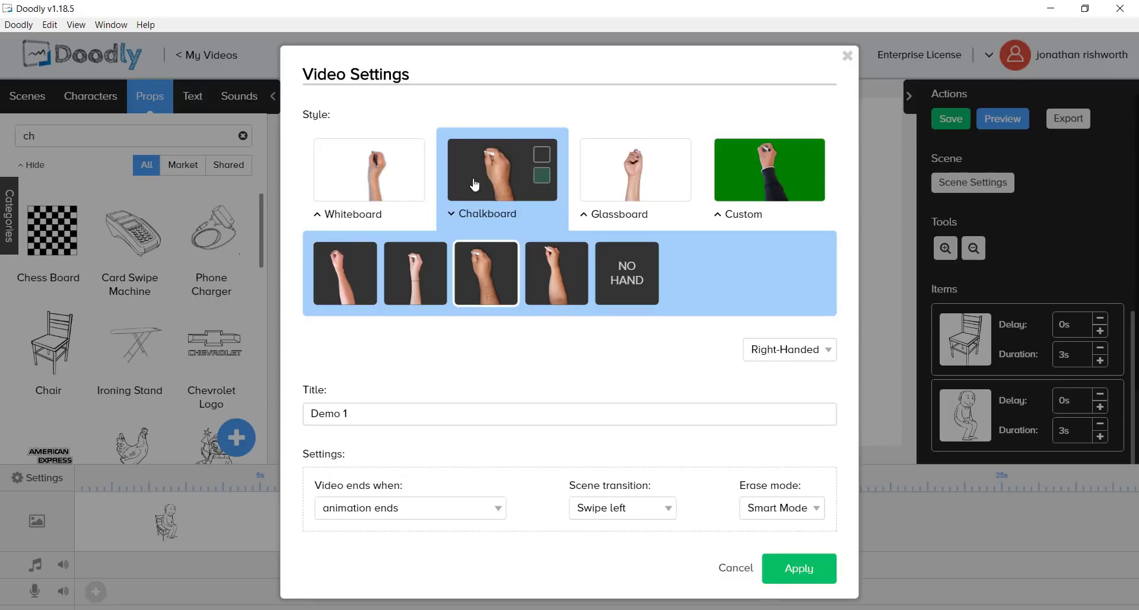
pyautogui.click(801, 569)
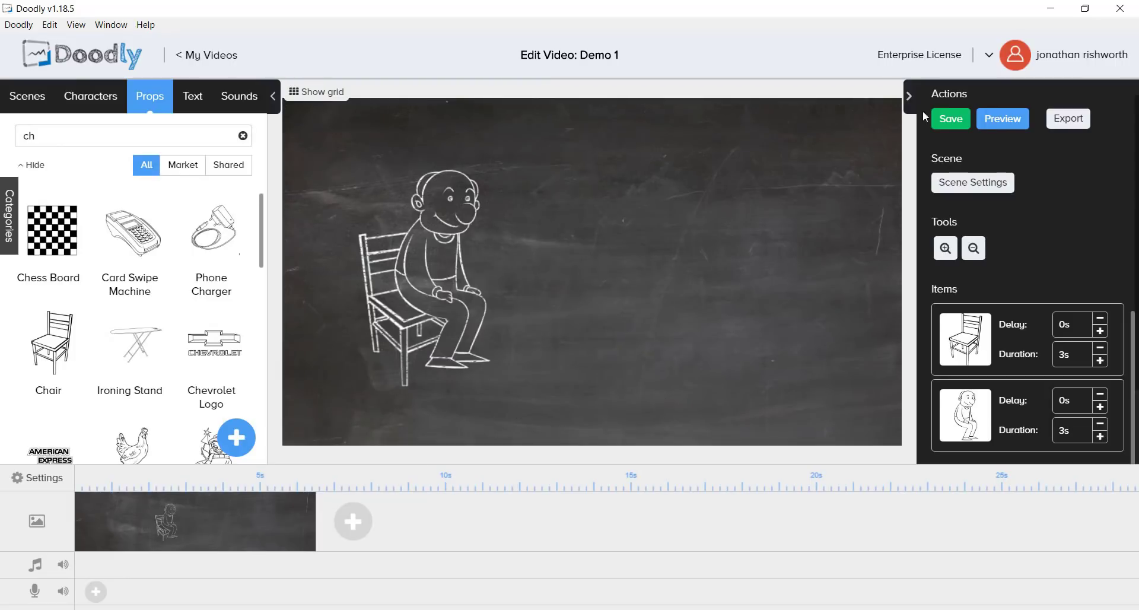
pyautogui.click(999, 126)
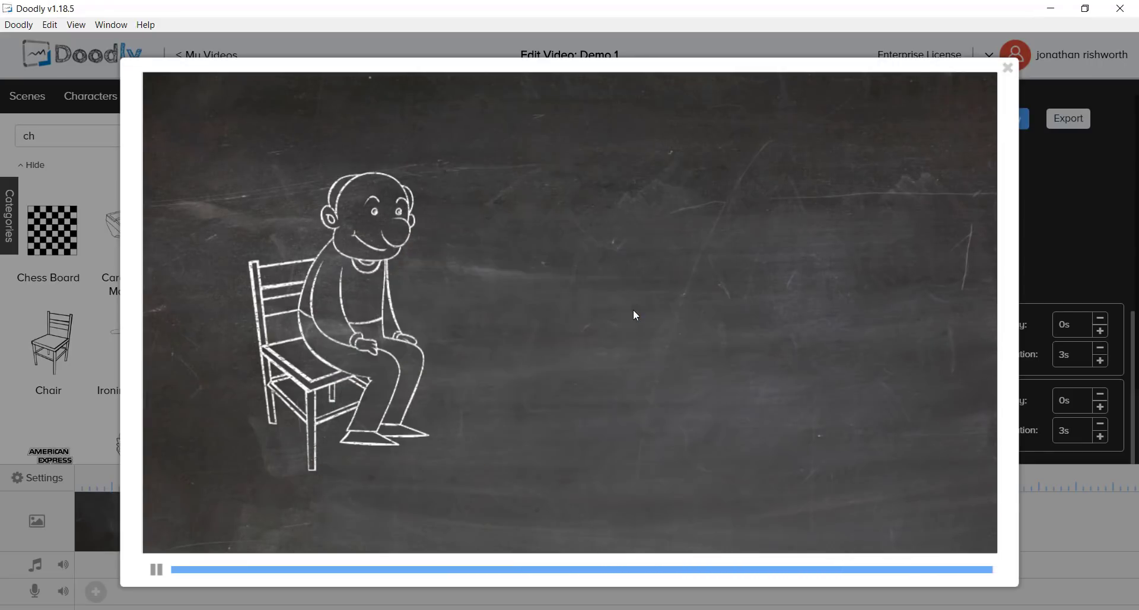
pyautogui.click(1008, 68)
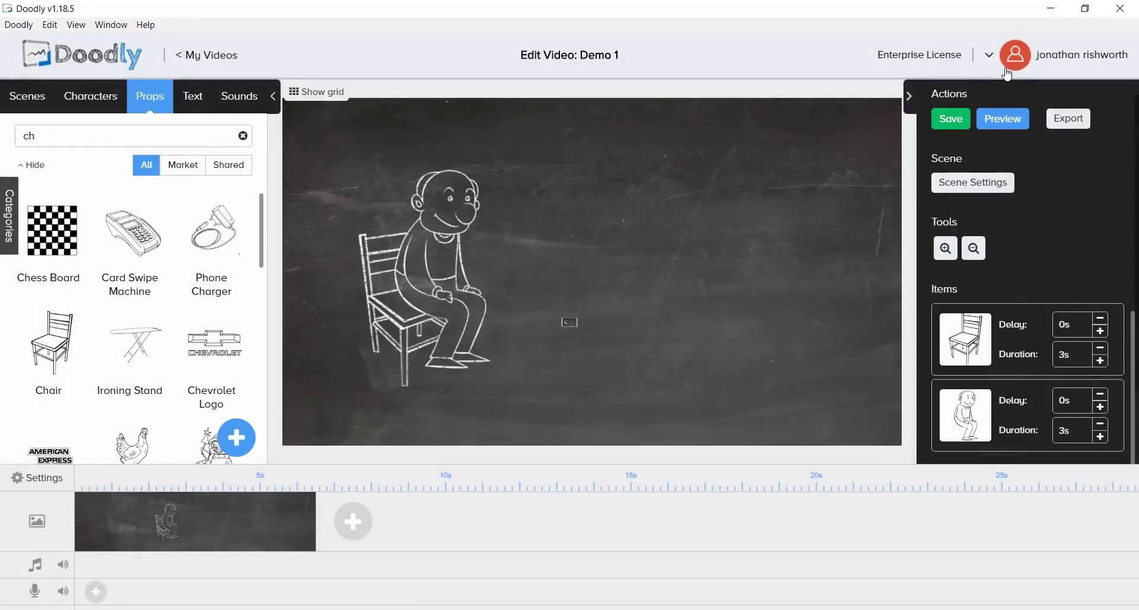
# Change the video style to Glassboard with the first hand, apply it, and preview the video
pyautogui.click(48, 477)
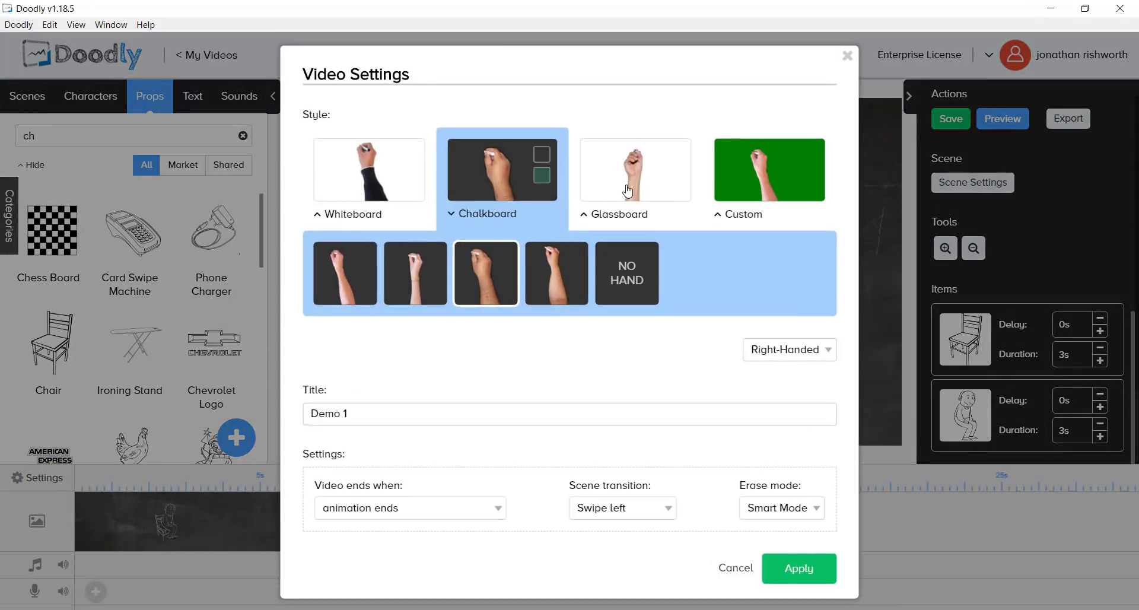
pyautogui.click(628, 190)
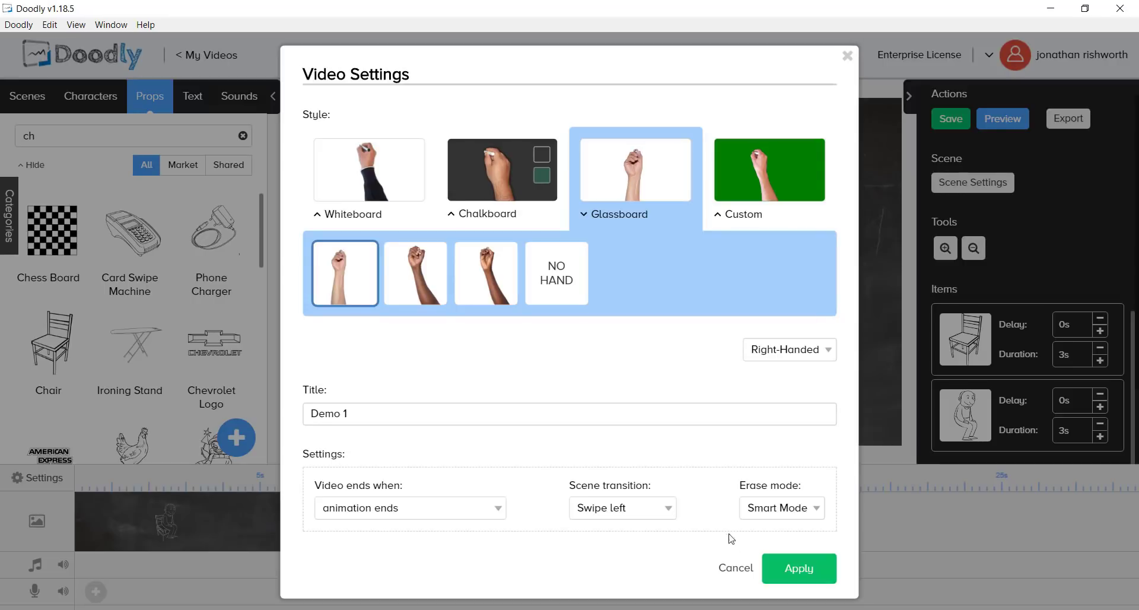
pyautogui.click(793, 571)
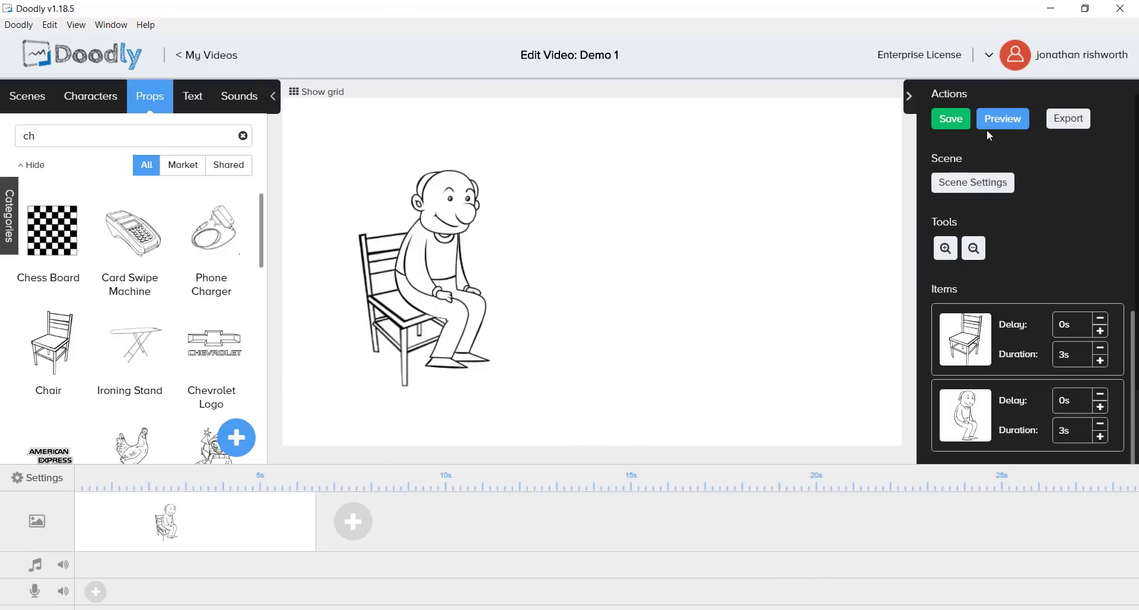
pyautogui.click(1002, 122)
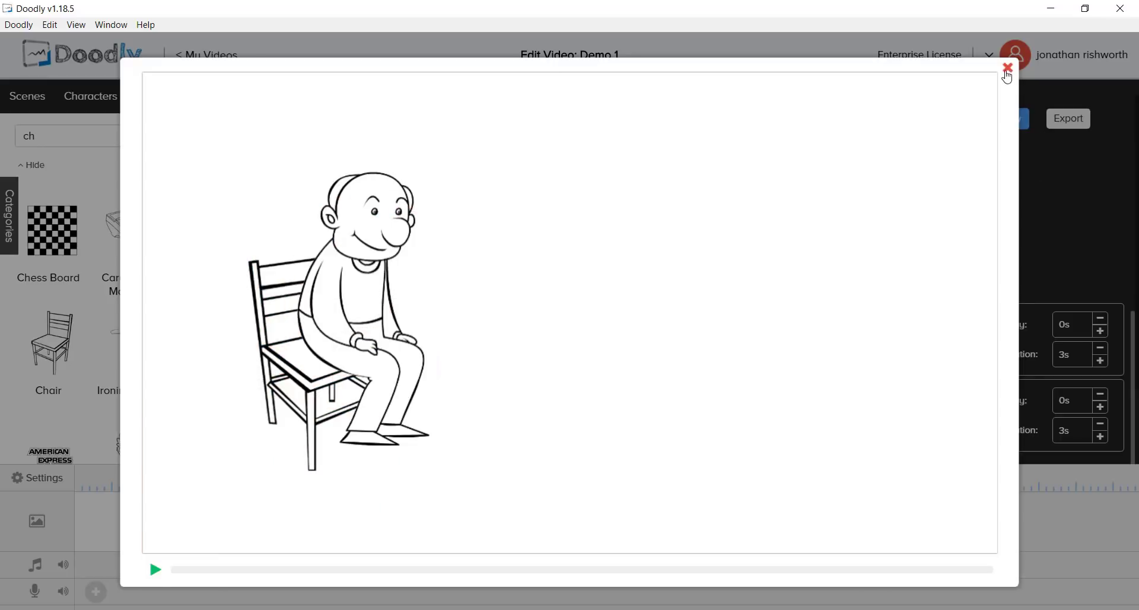
pyautogui.click(1007, 70)
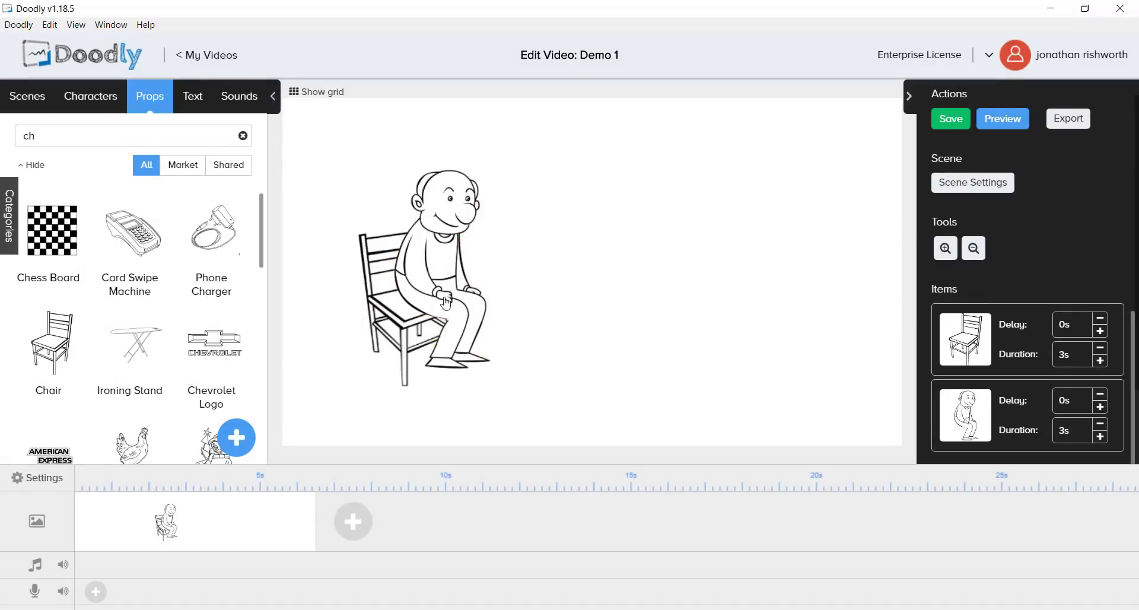
# Set the video's erase mode to With Finger, apply the settings, and preview the video
pyautogui.click(40, 482)
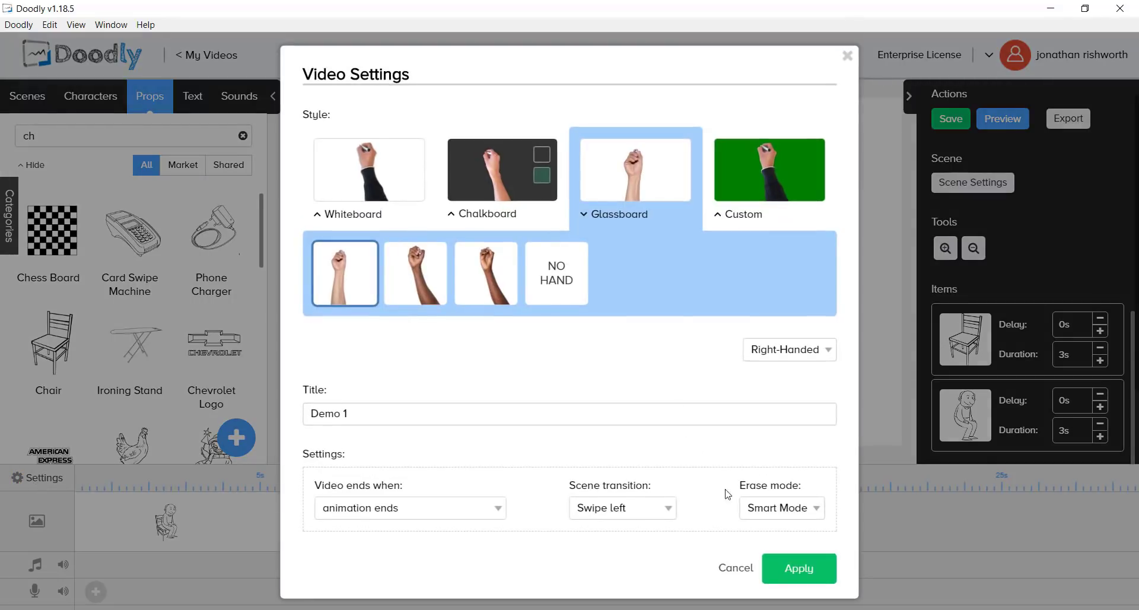
pyautogui.click(779, 510)
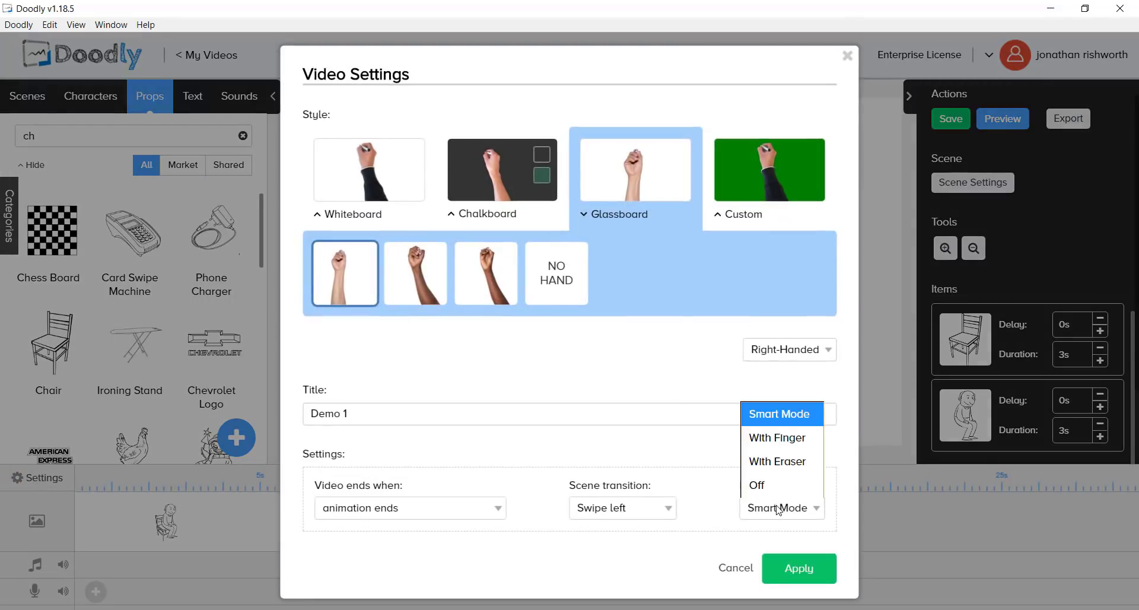
pyautogui.click(787, 437)
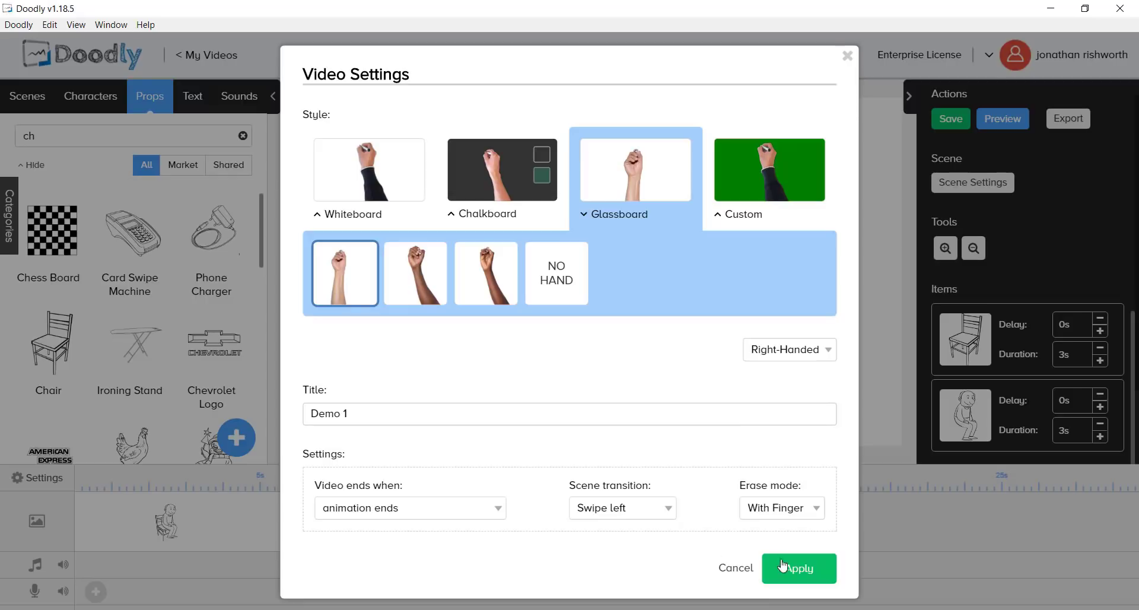
pyautogui.click(801, 571)
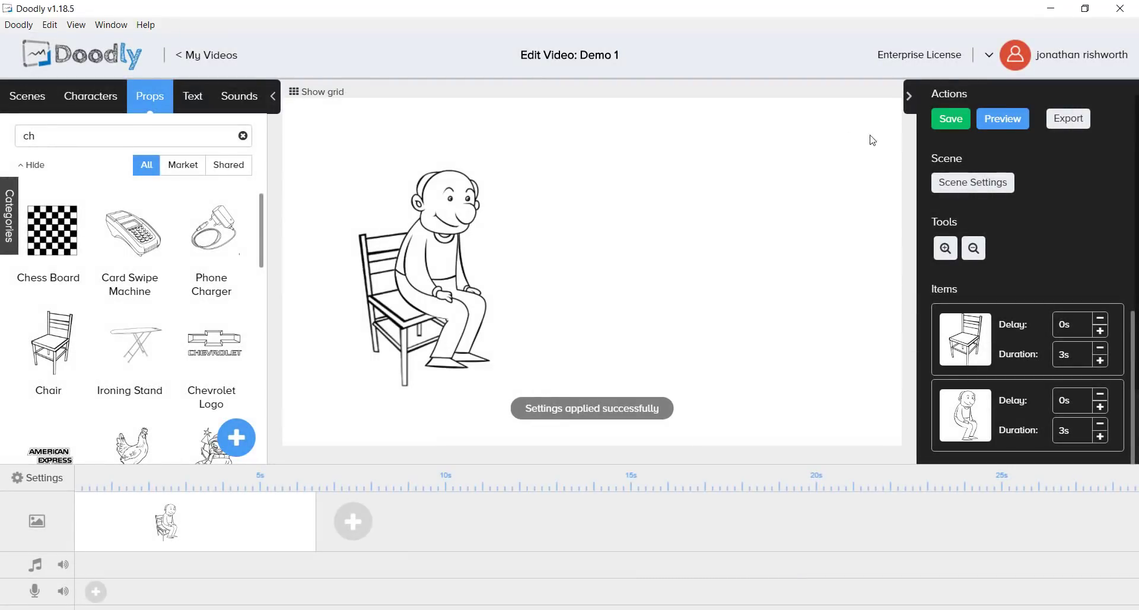
pyautogui.click(990, 126)
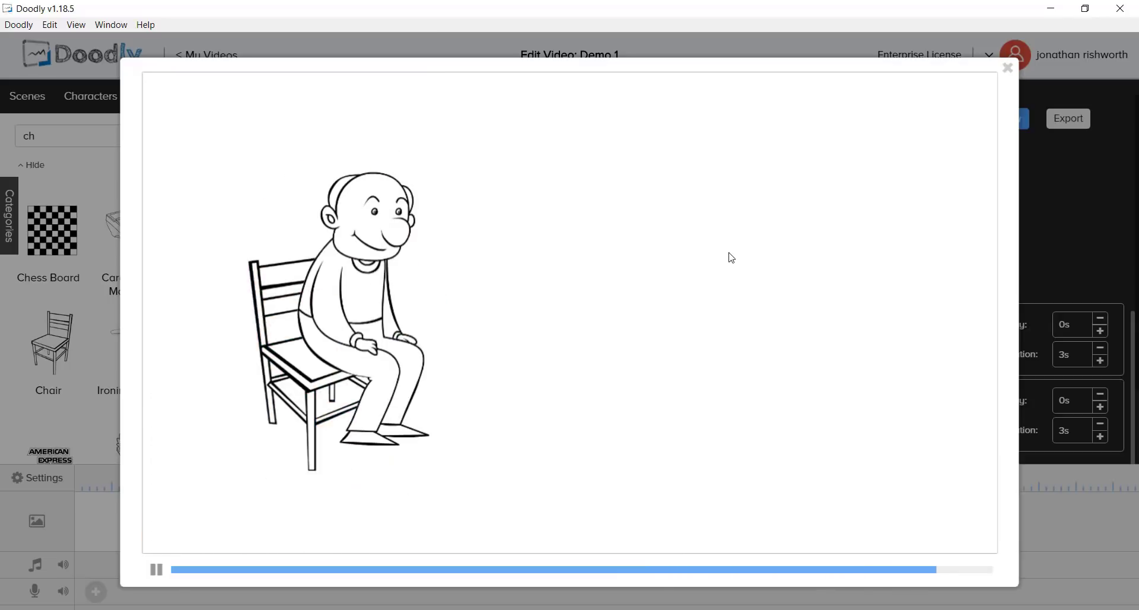
pyautogui.click(1009, 70)
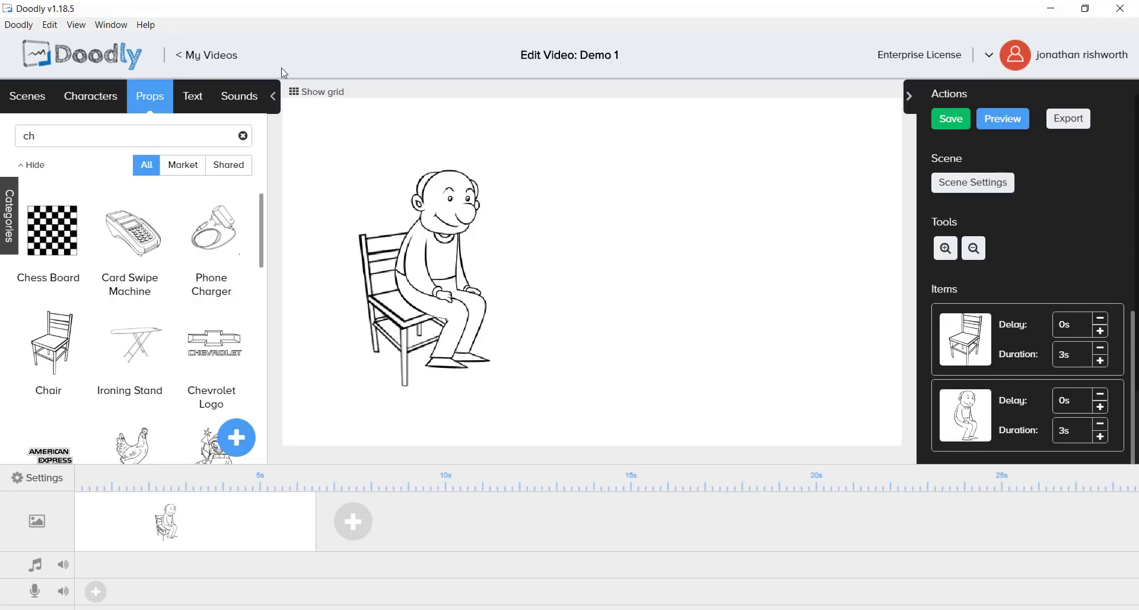
# Add the text "I need a rest..." in Handlee Regular and place it, slightly enlarged, beside the man's face
pyautogui.click(193, 101)
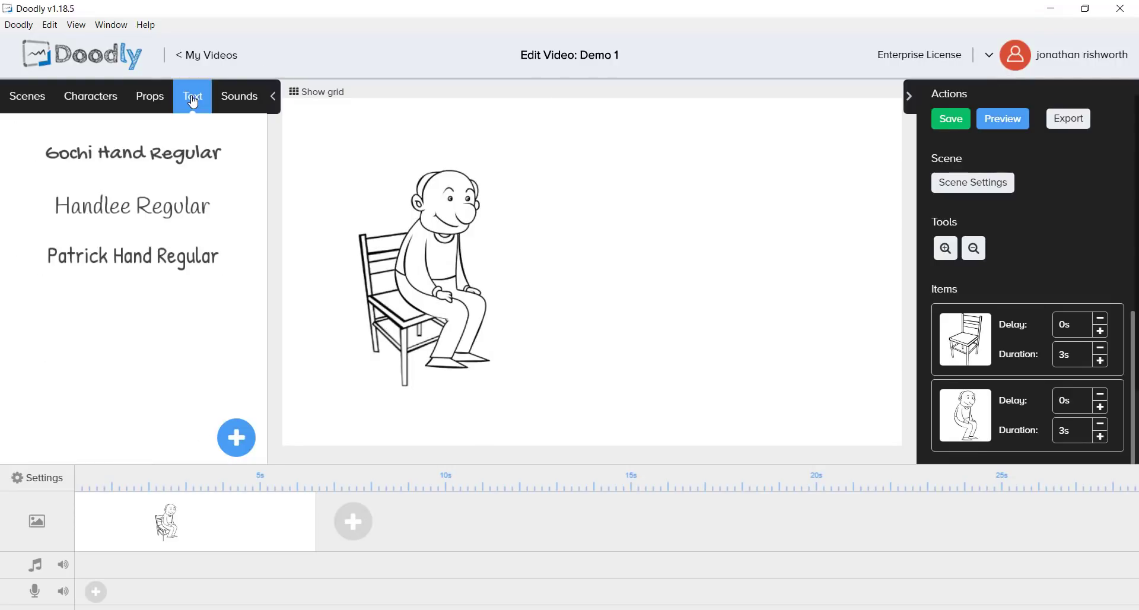
pyautogui.click(180, 215)
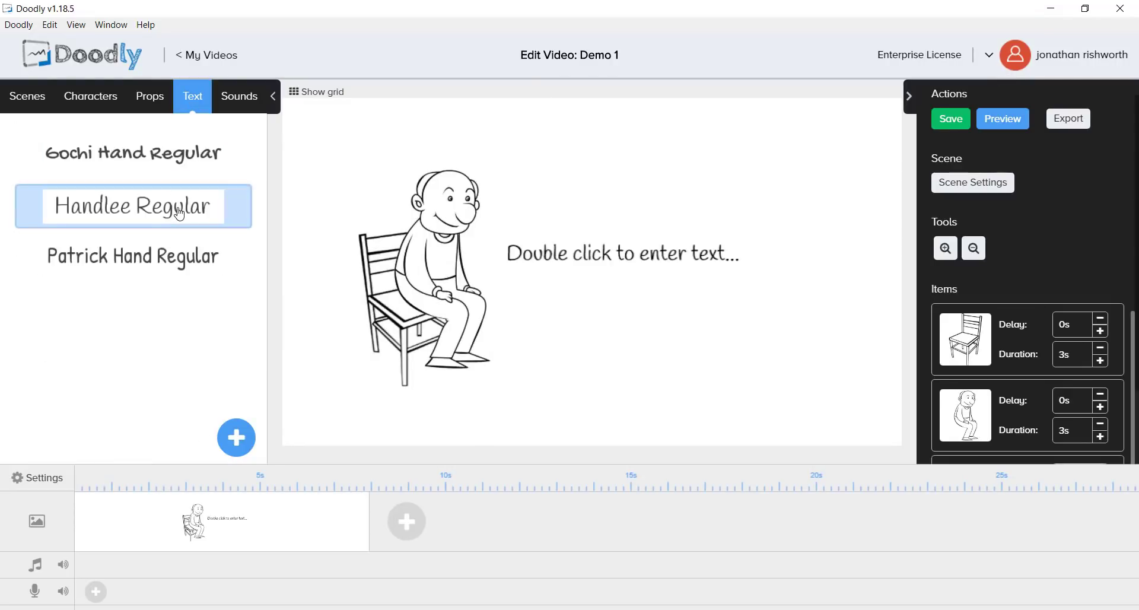
pyautogui.doubleClick(631, 261)
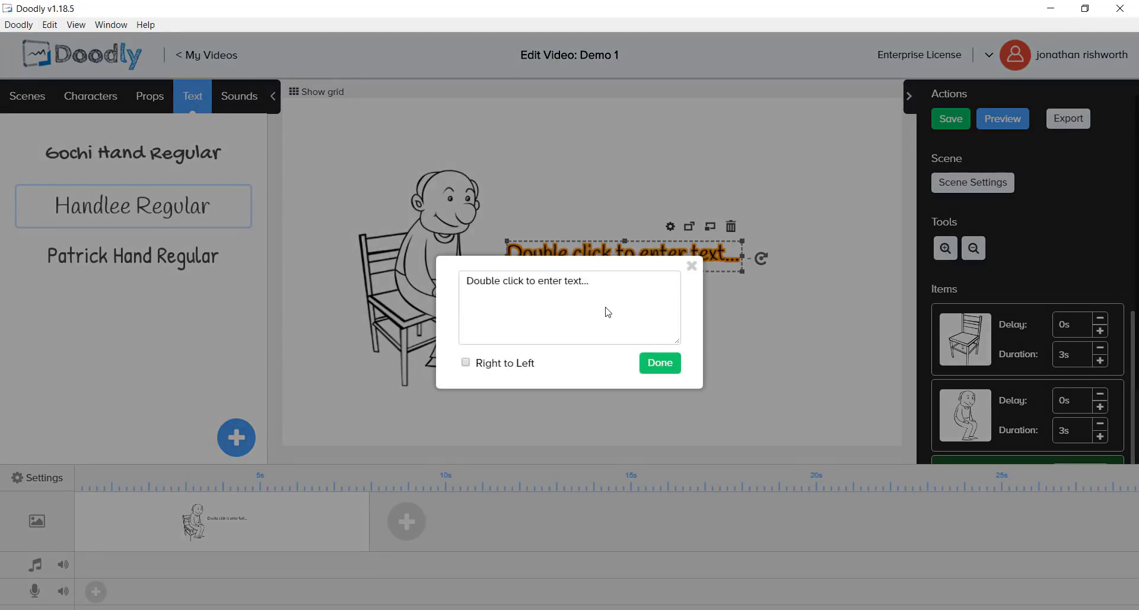
pyautogui.moveTo(596, 285); pyautogui.dragTo(454, 269)
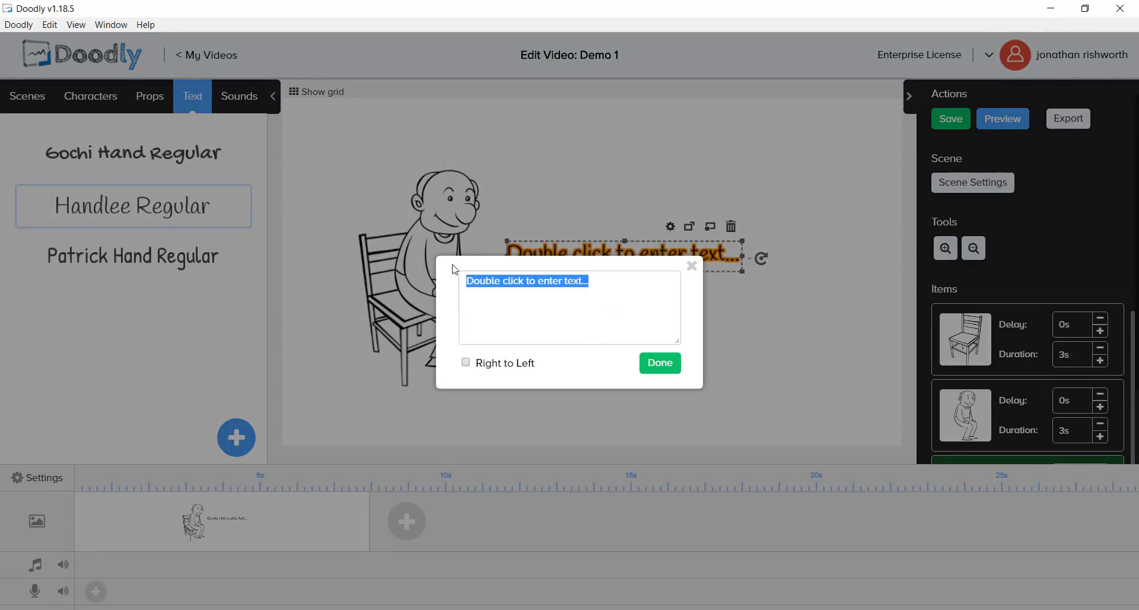
pyautogui.write('I need a rest')
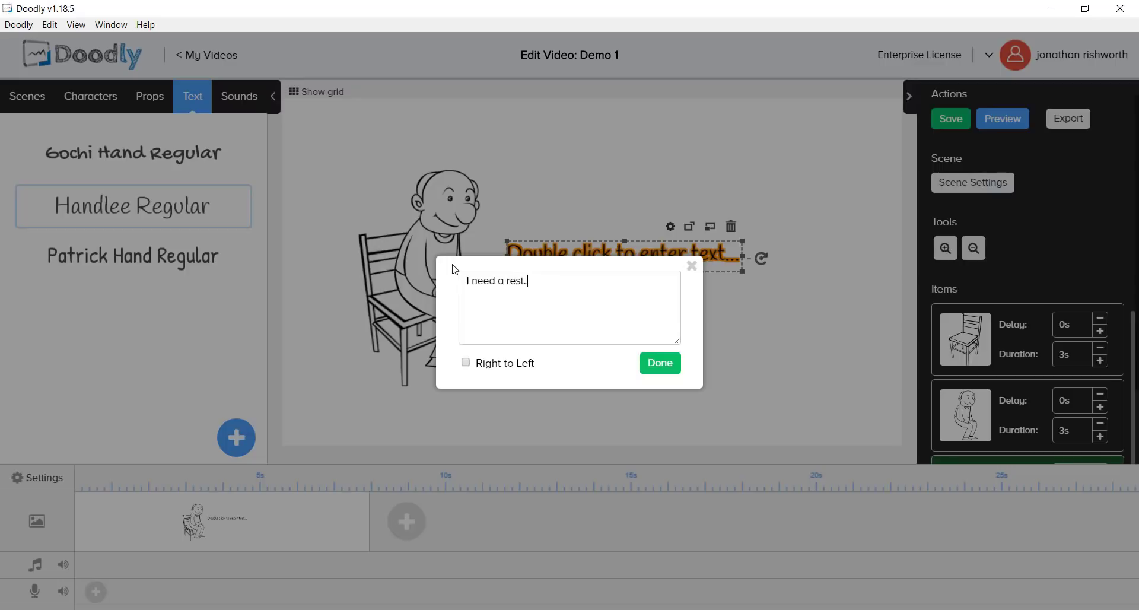
pyautogui.click(660, 370)
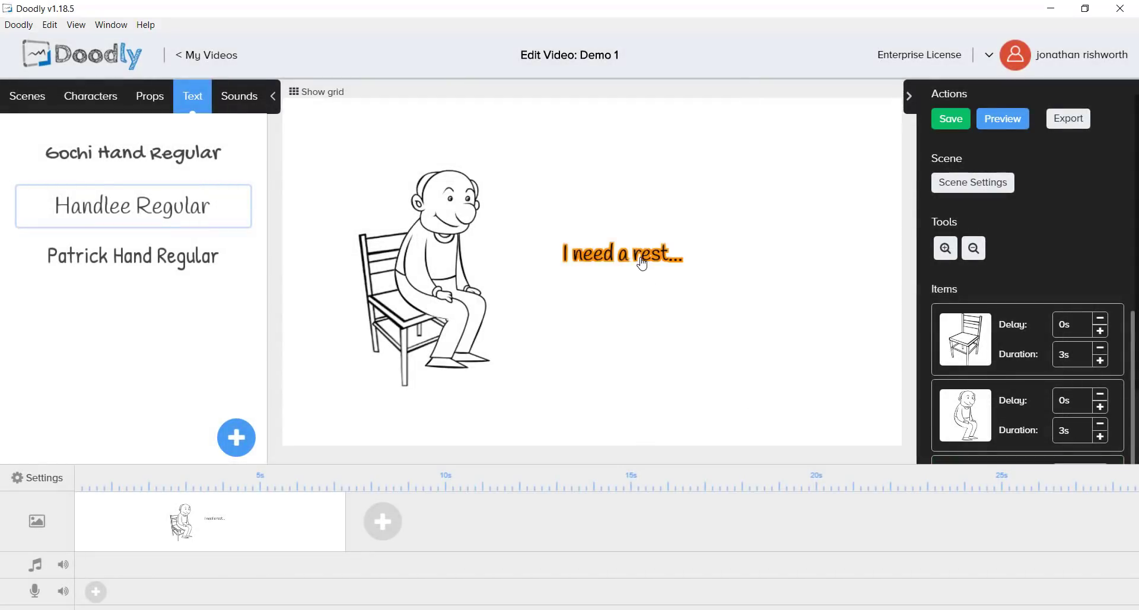
pyautogui.moveTo(626, 255); pyautogui.dragTo(555, 229)
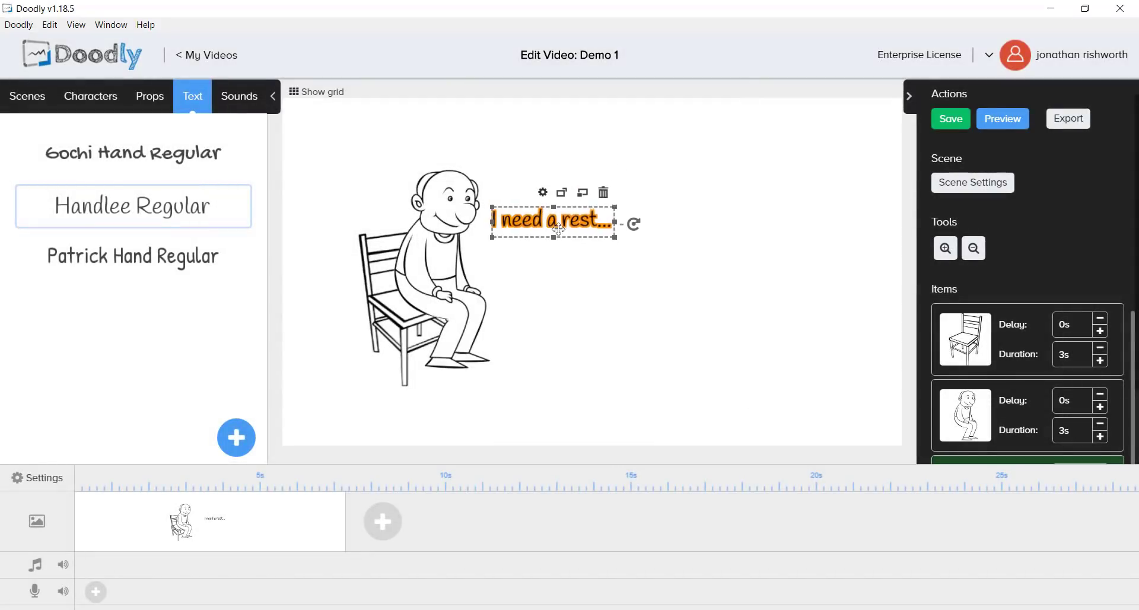
pyautogui.moveTo(766, 356); pyautogui.dragTo(629, 304)
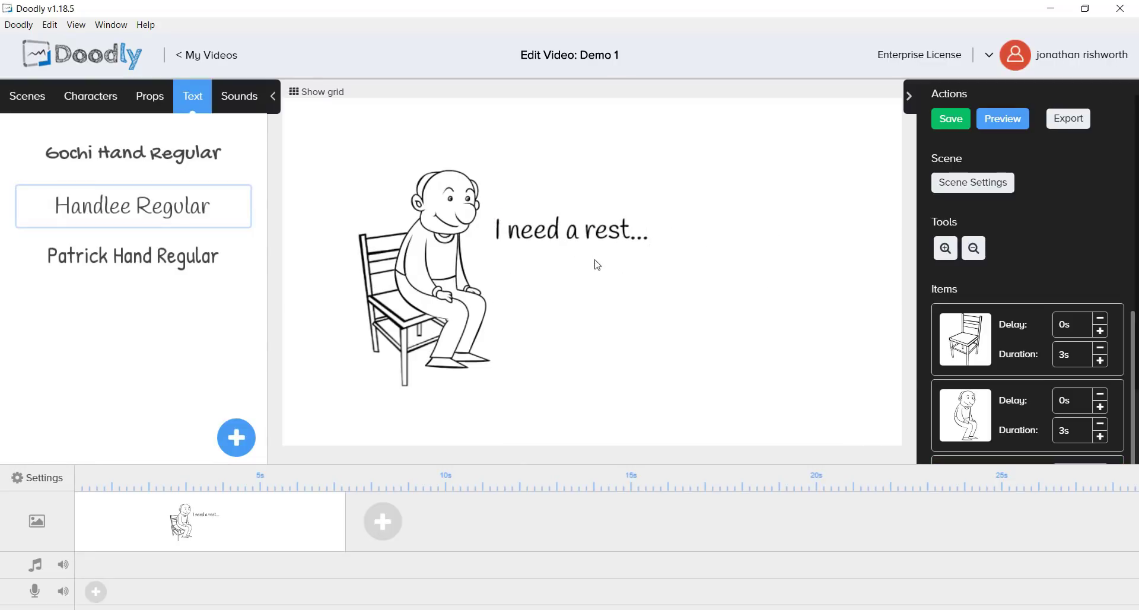
# Color the "I need a rest..." text red, then preview the video and close the preview
pyautogui.click(573, 229)
pyautogui.click(579, 201)
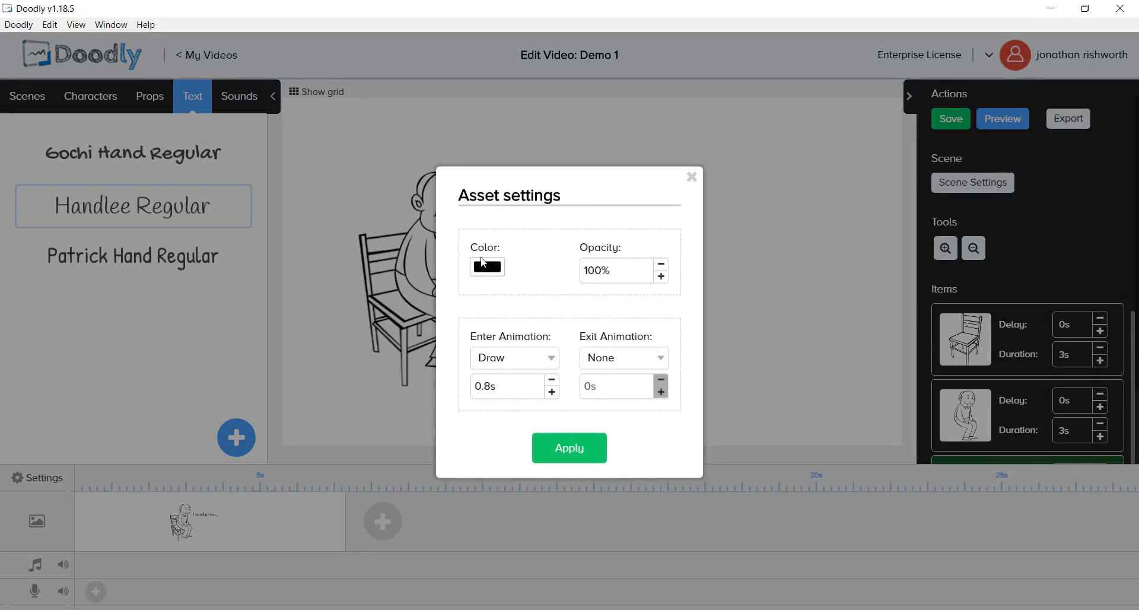
pyautogui.click(483, 266)
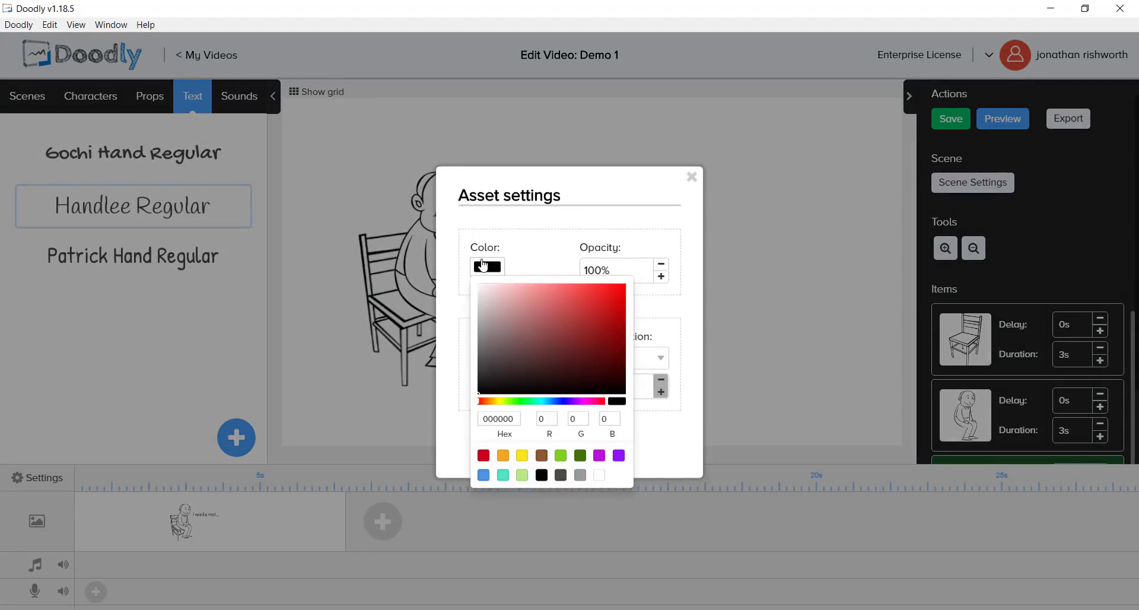
pyautogui.click(483, 455)
pyautogui.click(646, 466)
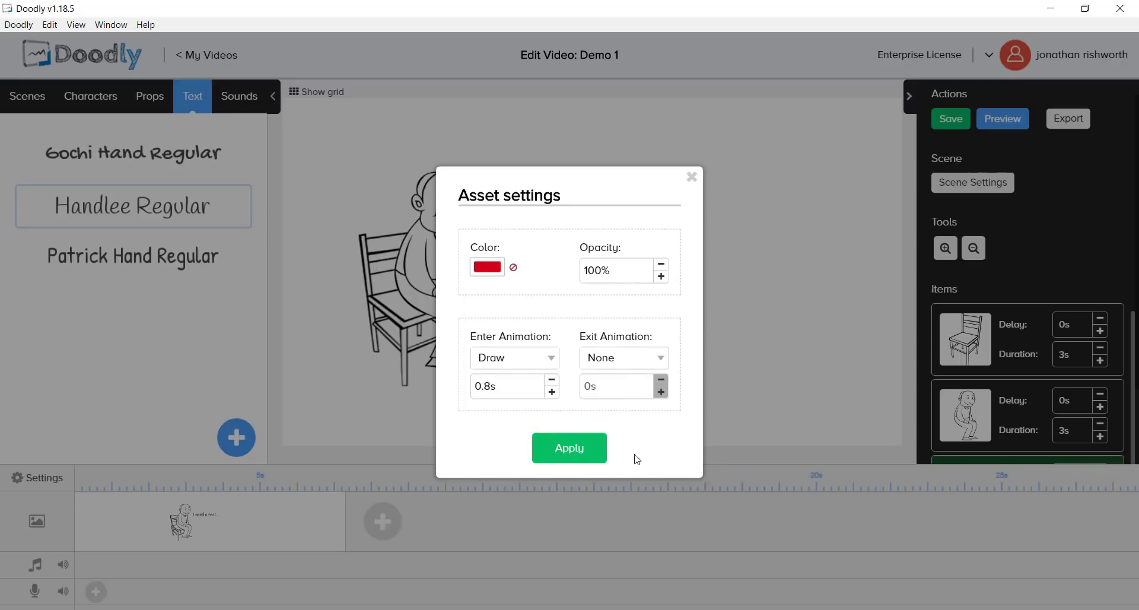
pyautogui.click(569, 448)
pyautogui.click(735, 320)
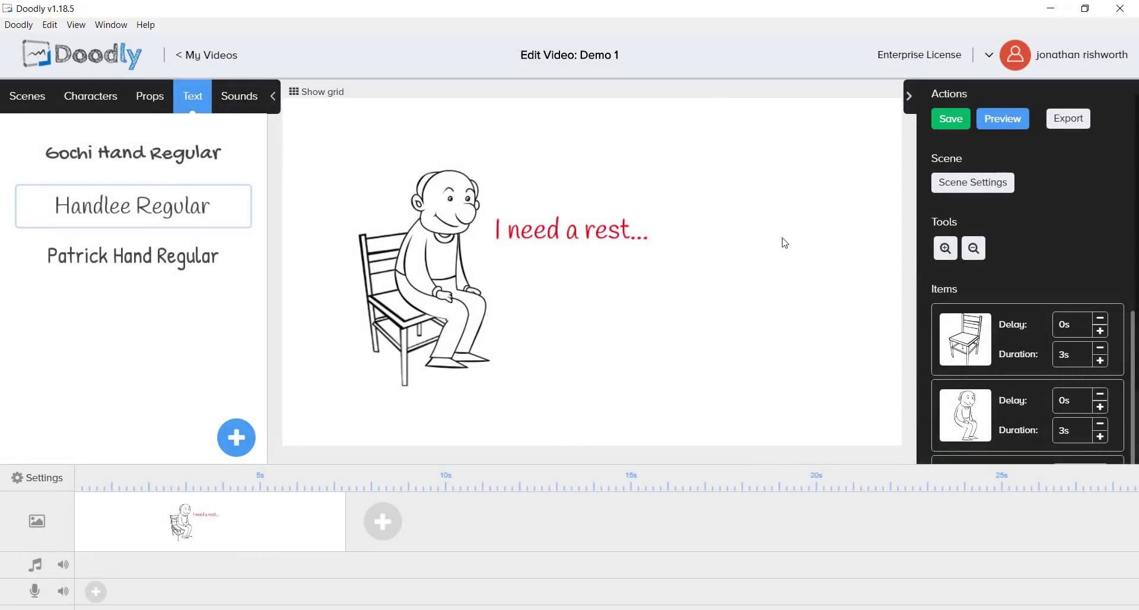
pyautogui.click(995, 122)
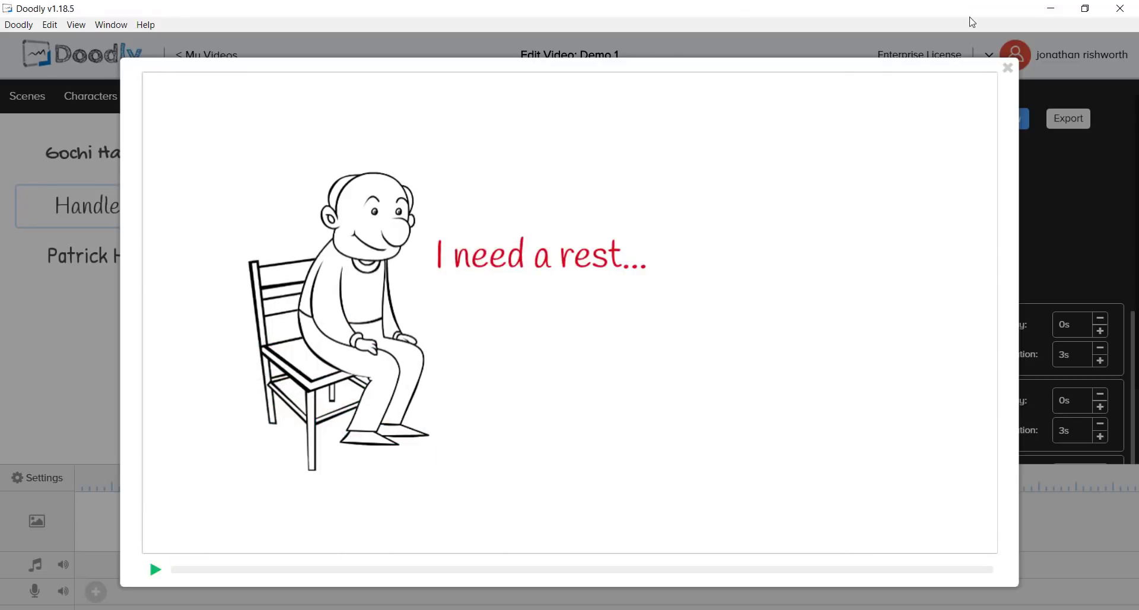
pyautogui.click(1007, 67)
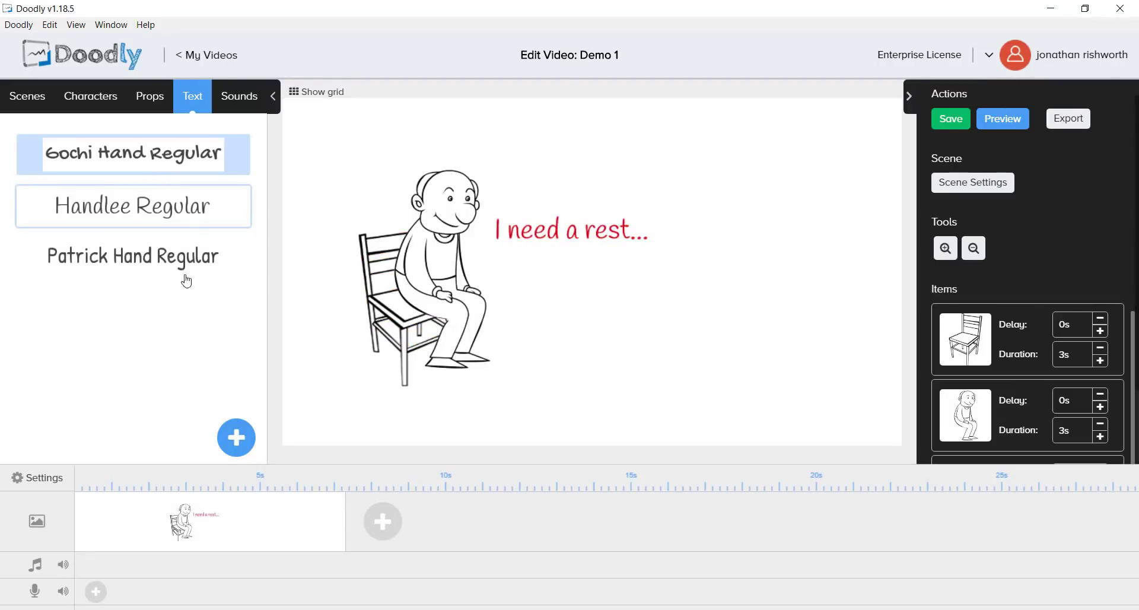
# Add an empty scene and place the Analog Clock prop in its center
pyautogui.click(384, 520)
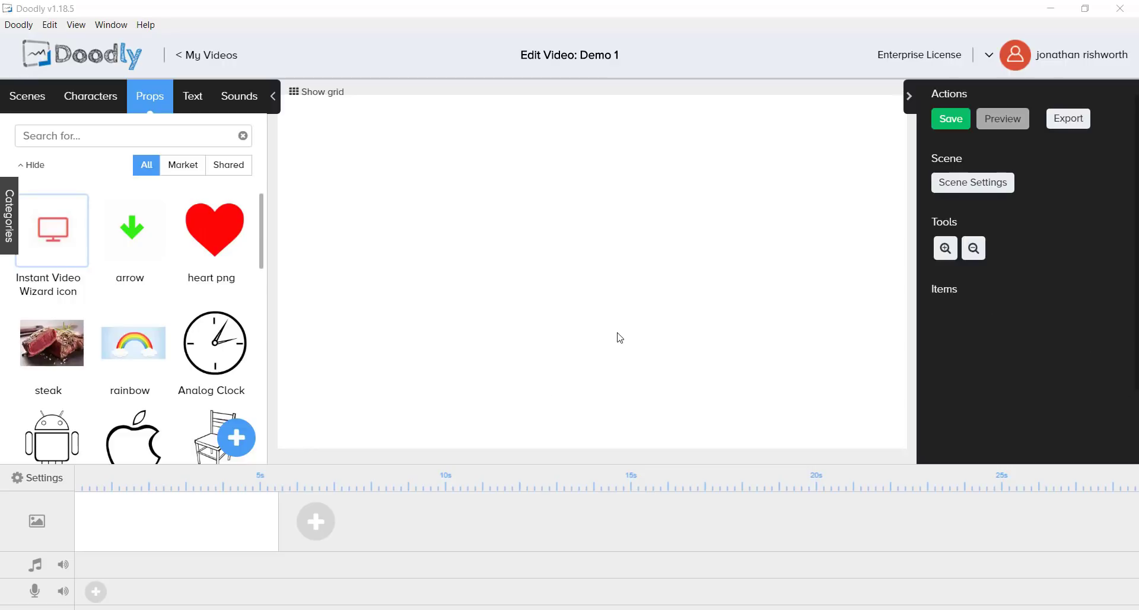
pyautogui.click(223, 353)
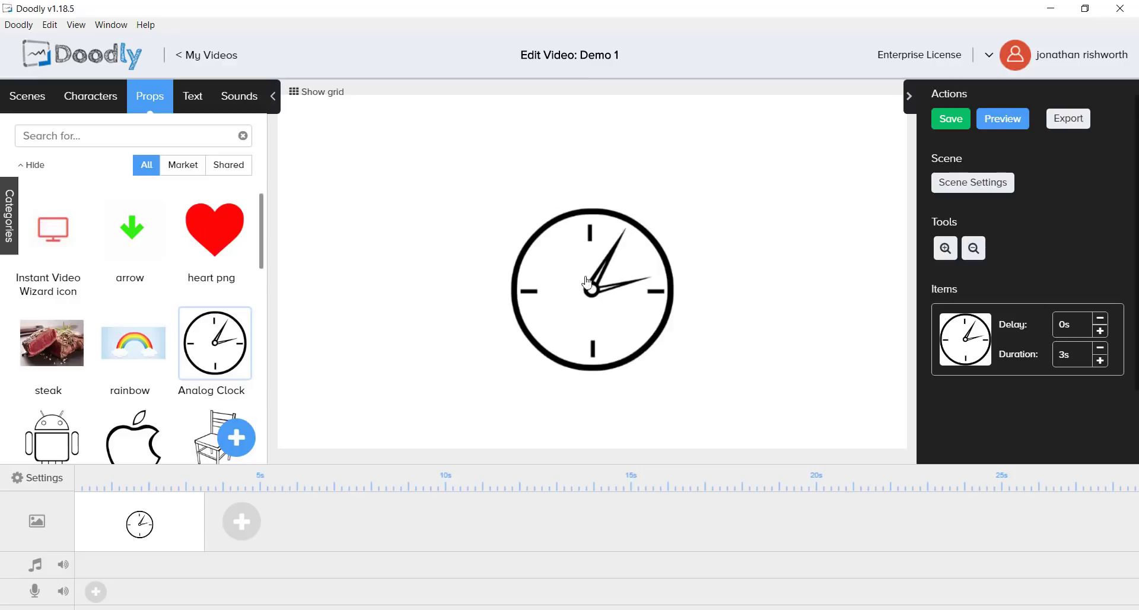
# Set the Analog Clock's delay to 2s, then preview the video and close the preview
pyautogui.click(1083, 325)
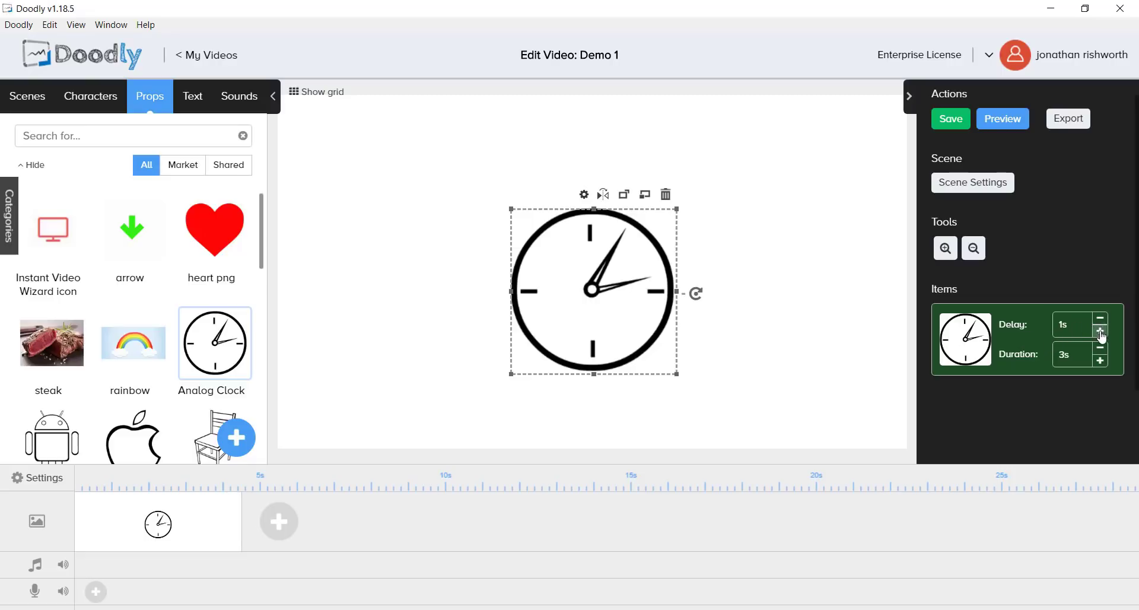
pyautogui.click(1100, 331)
pyautogui.click(1101, 330)
pyautogui.click(1100, 331)
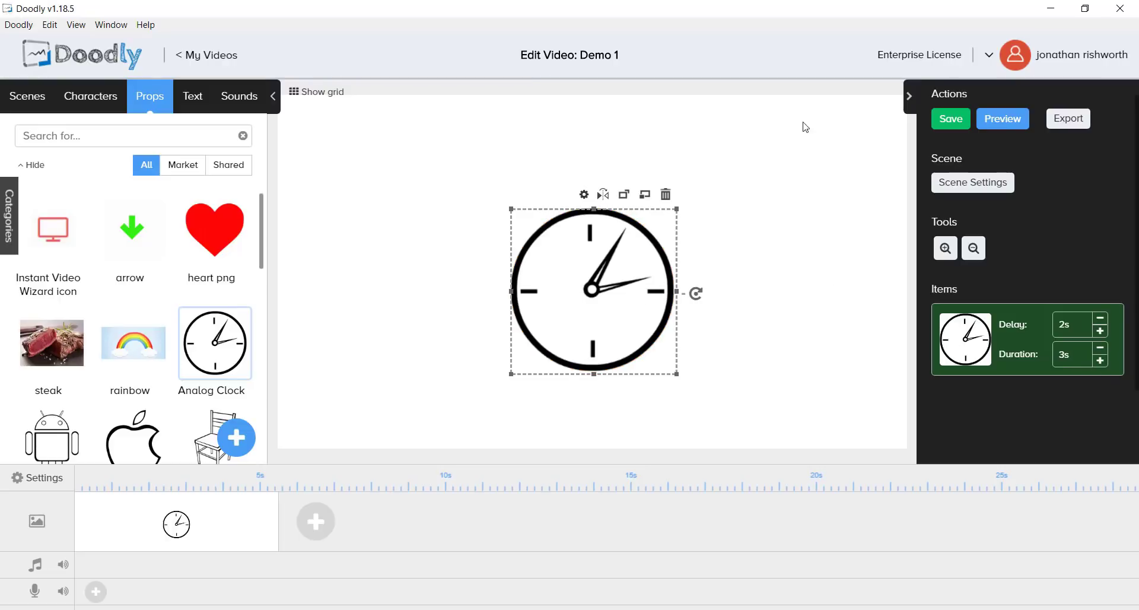
pyautogui.click(993, 125)
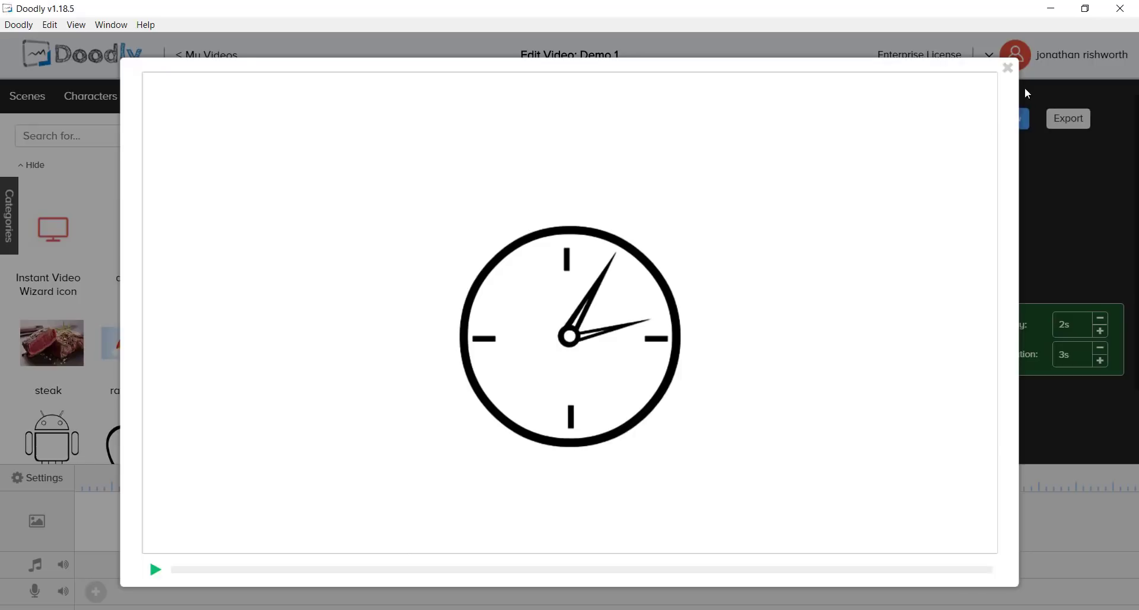
pyautogui.click(1008, 68)
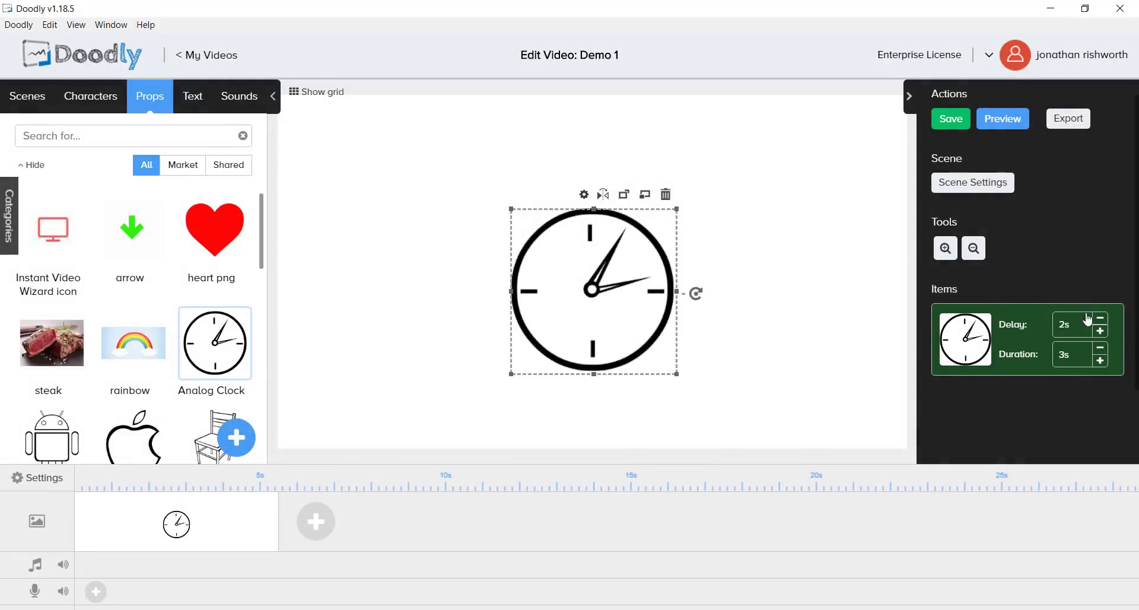
# Add the apple prop to the scene and move it to the clock's upper right
pyautogui.click(140, 437)
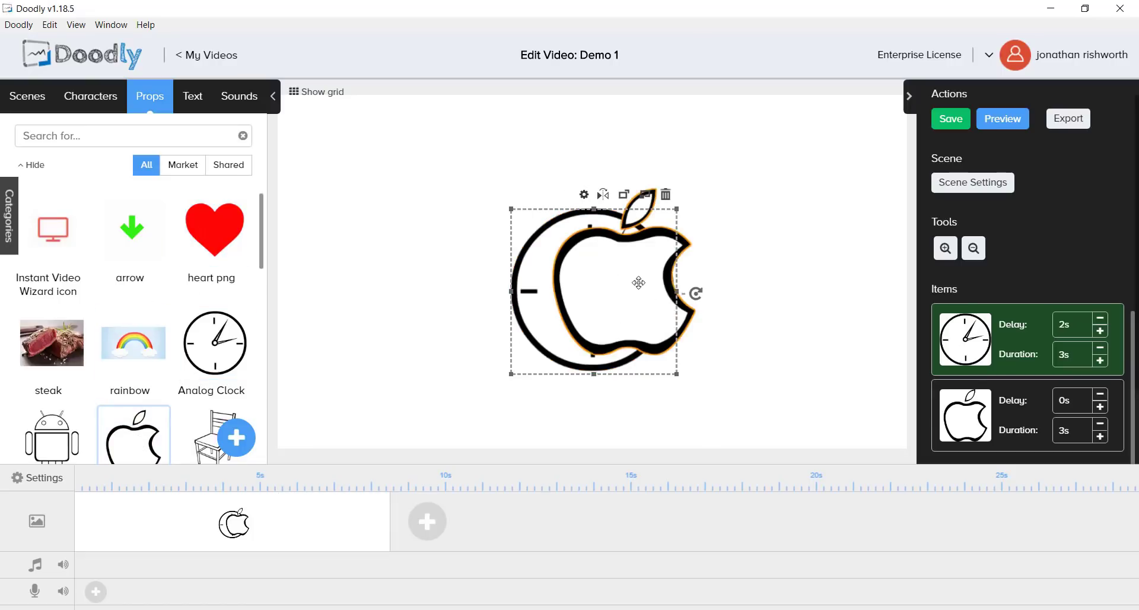
pyautogui.moveTo(650, 299); pyautogui.dragTo(775, 226)
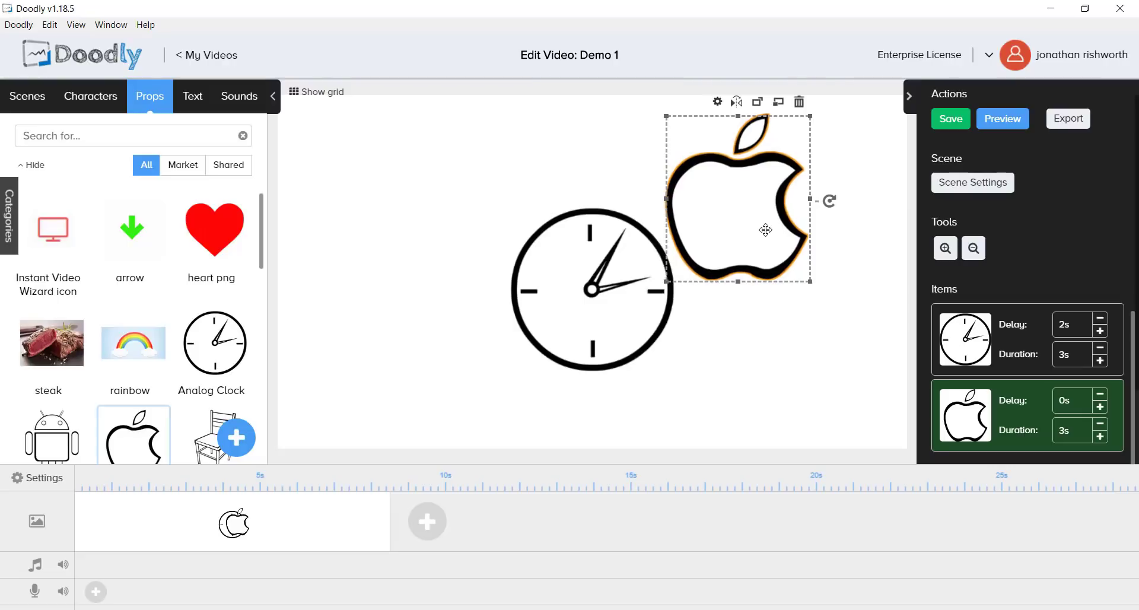
# Set the clock's delay to 0s and duration to 2s, and the apple's delay to 2s
pyautogui.click(634, 273)
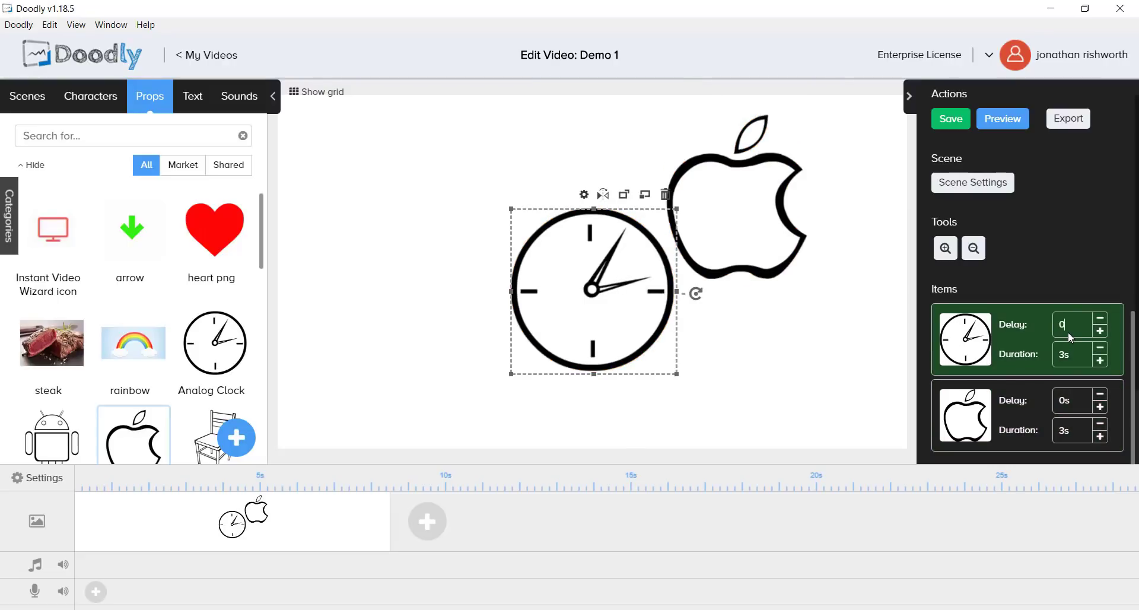
pyautogui.press('Return')
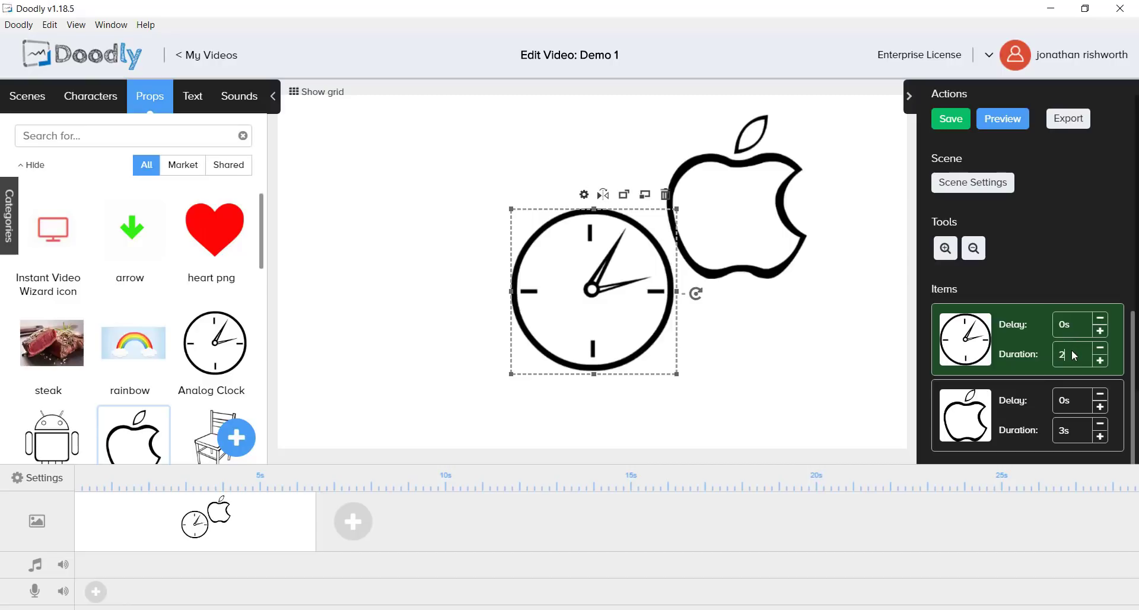
pyautogui.press('Return')
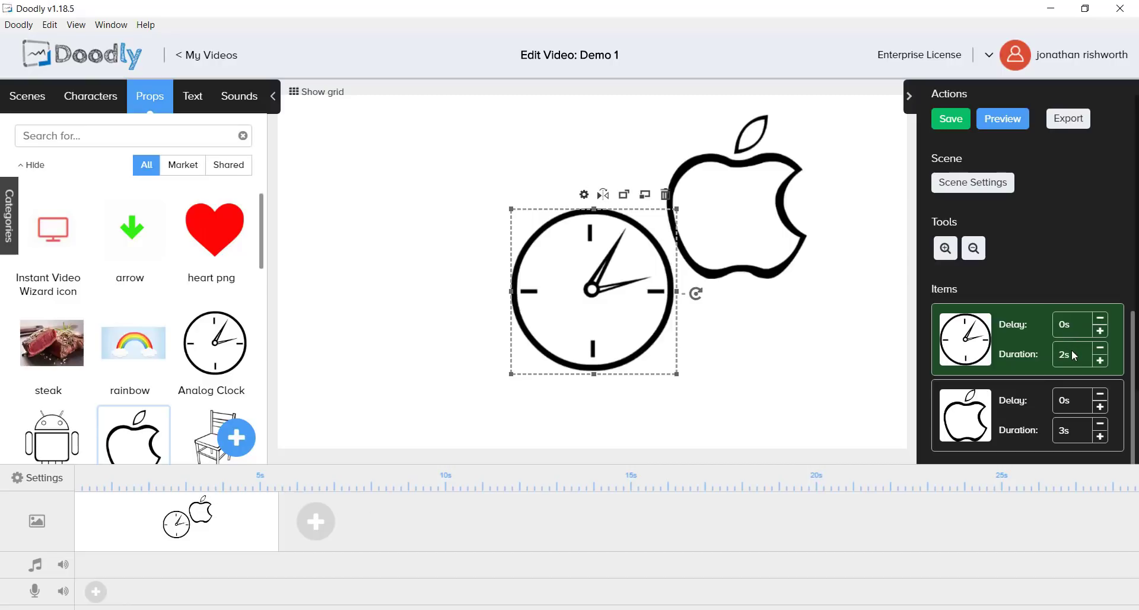
pyautogui.click(1074, 399)
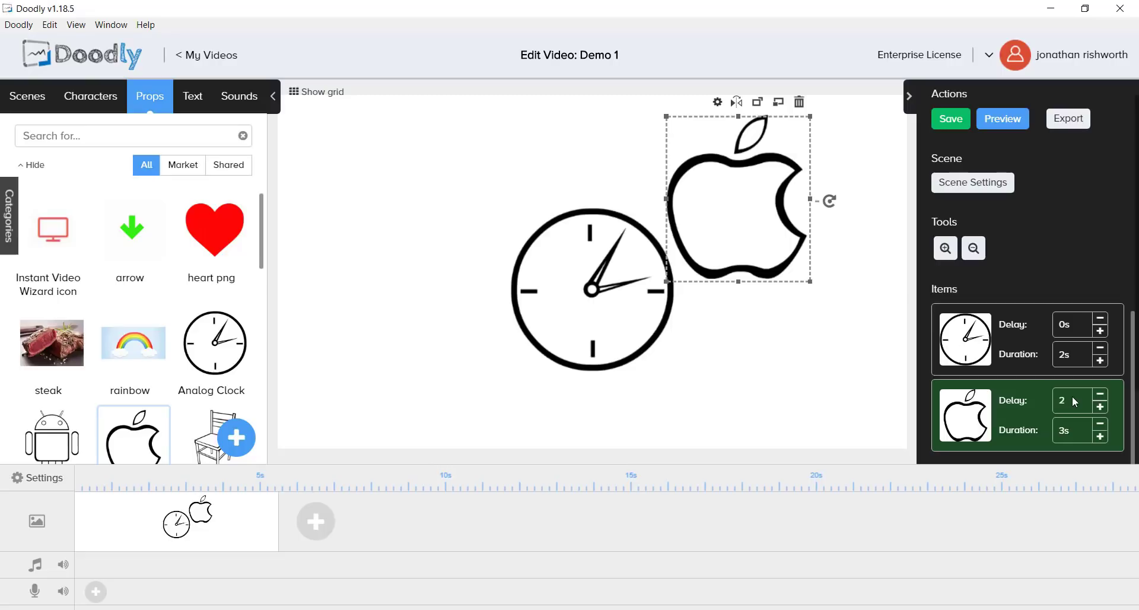
pyautogui.press('Return')
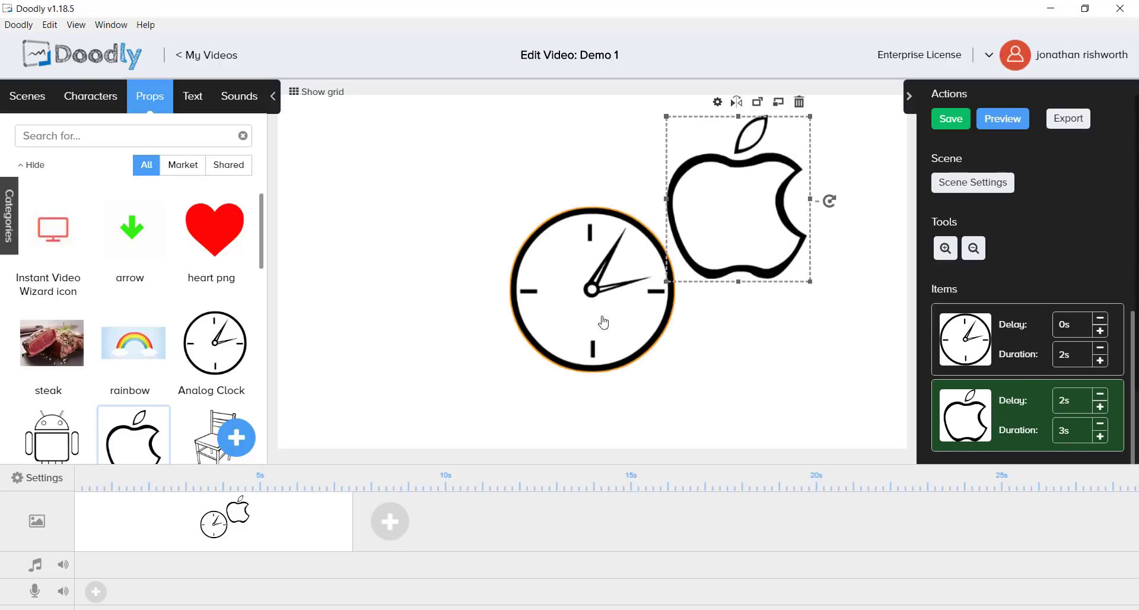
# Move the apple so it overlaps the clock's right edge, then preview the video and close the preview
pyautogui.moveTo(751, 211); pyautogui.dragTo(727, 251)
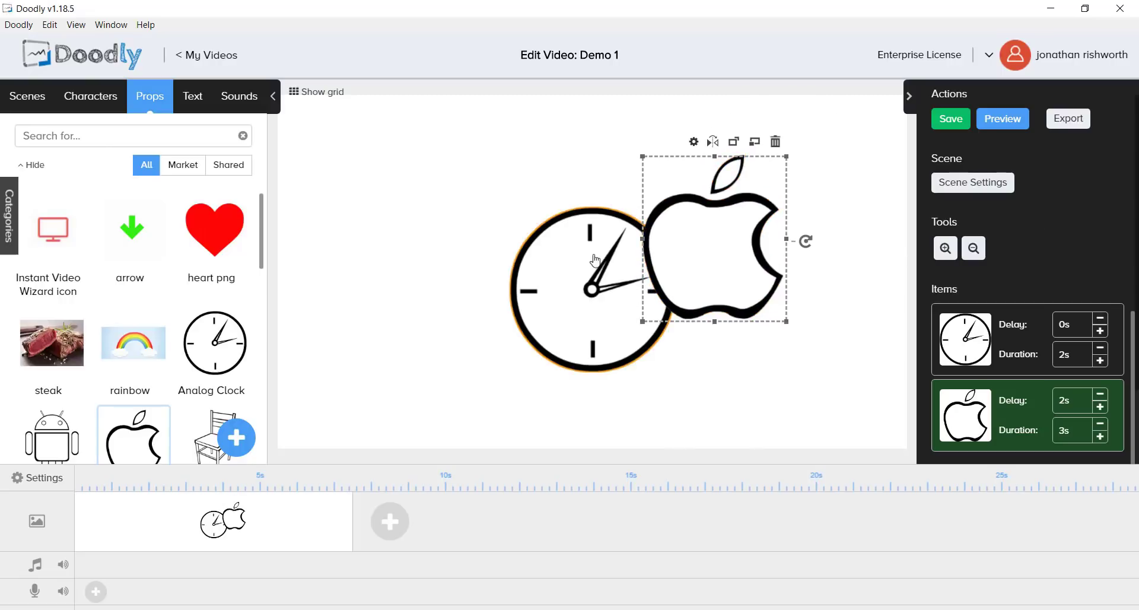
pyautogui.click(1002, 123)
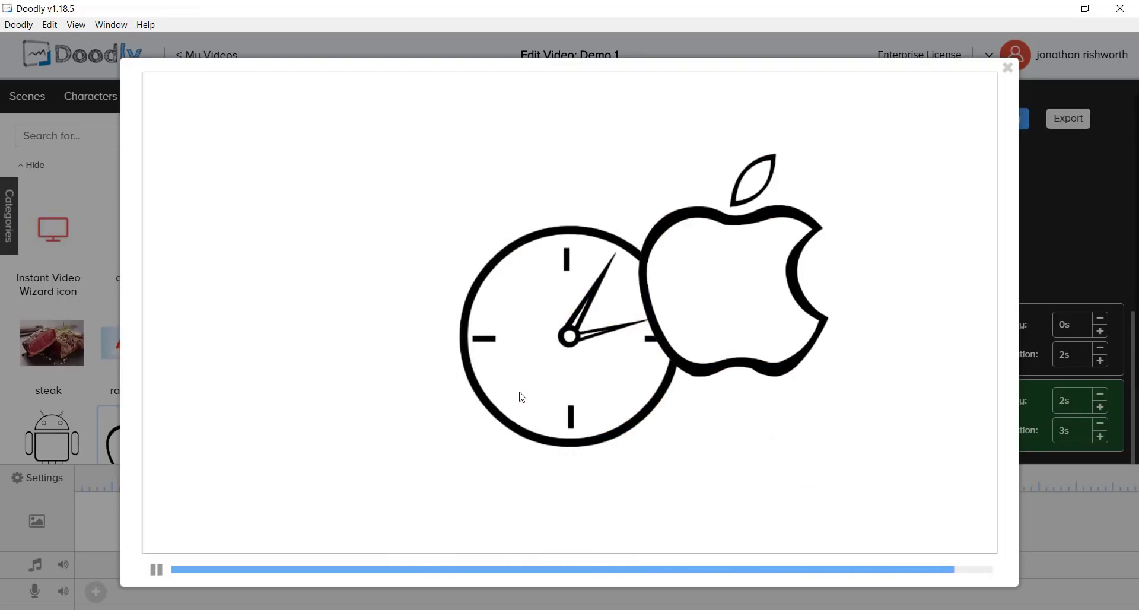
pyautogui.click(1007, 69)
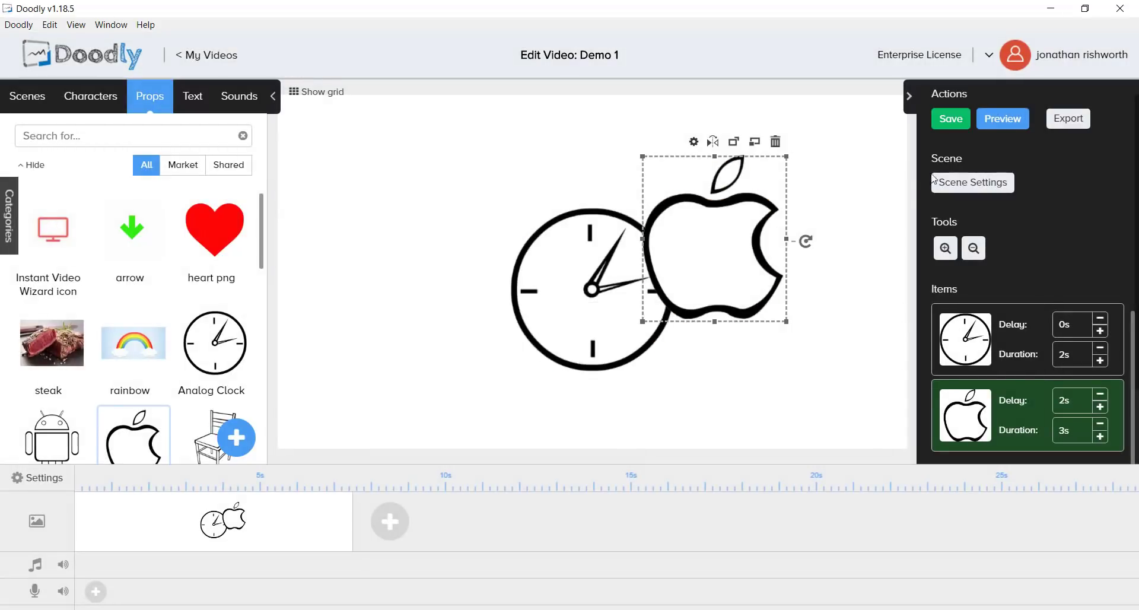
# Add a second scene and place the Android robot prop near its center
pyautogui.click(32, 482)
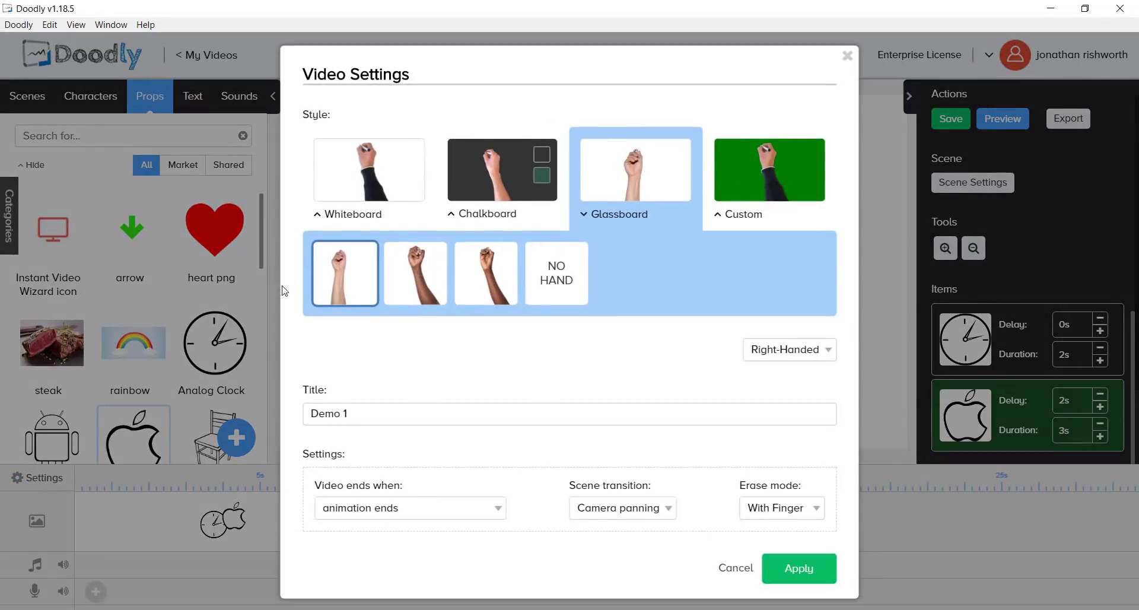
pyautogui.click(848, 55)
pyautogui.click(401, 531)
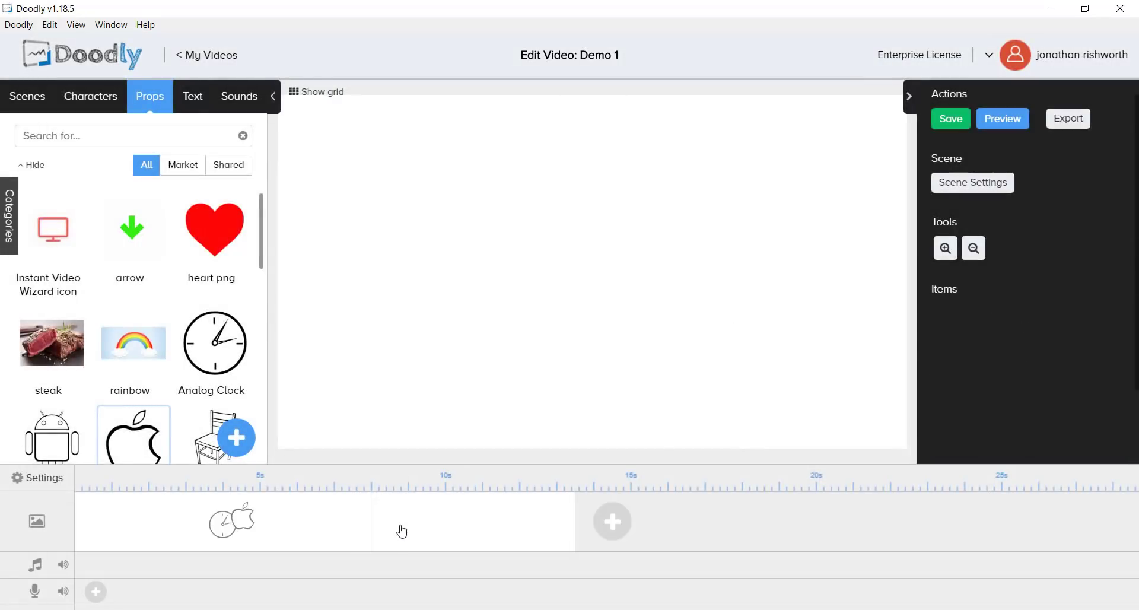
pyautogui.click(54, 434)
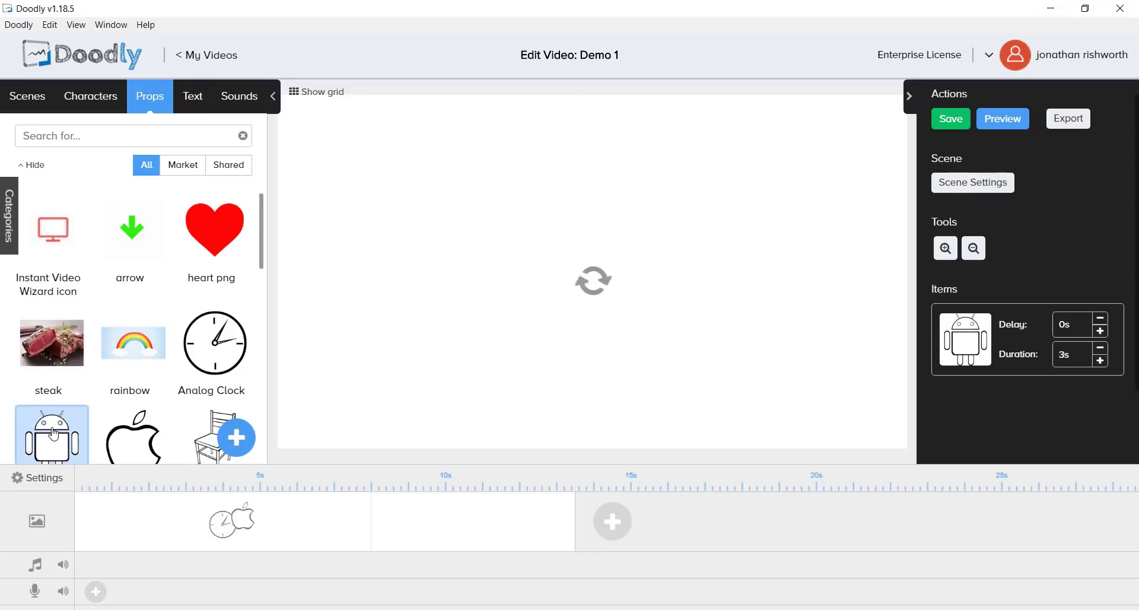
pyautogui.click(651, 288)
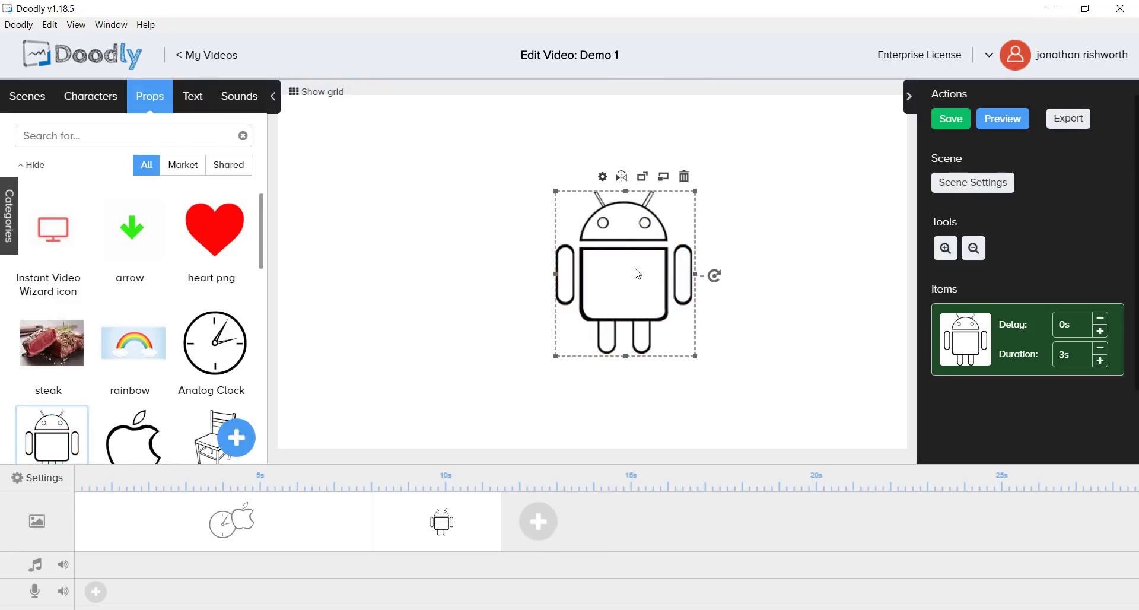
pyautogui.moveTo(638, 269); pyautogui.dragTo(594, 266)
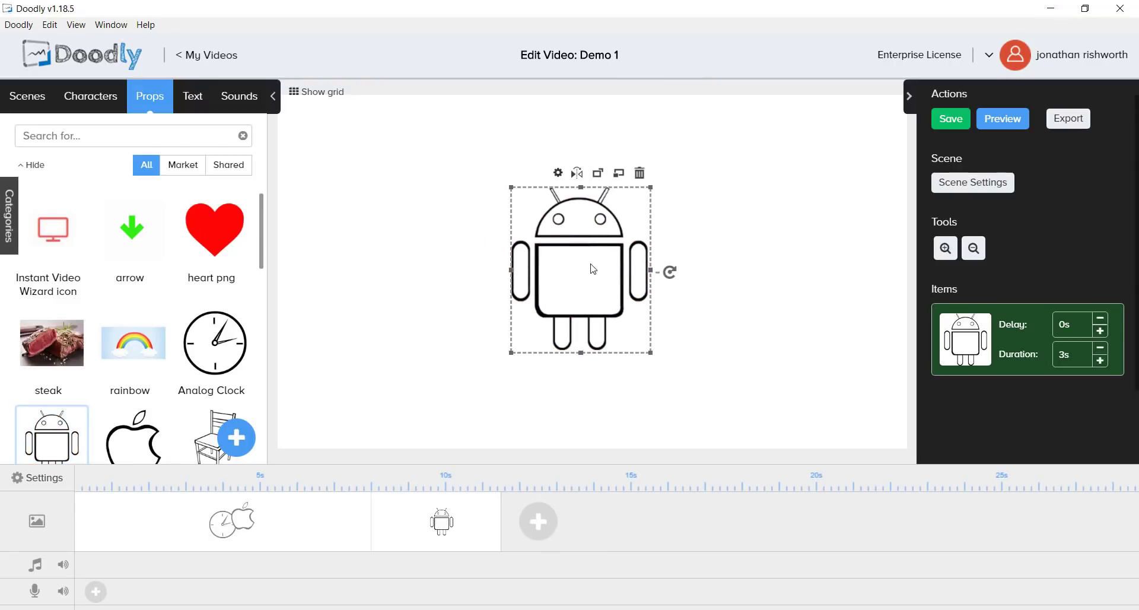
# Change the video's board style to Chalkboard and apply the settings
pyautogui.click(39, 480)
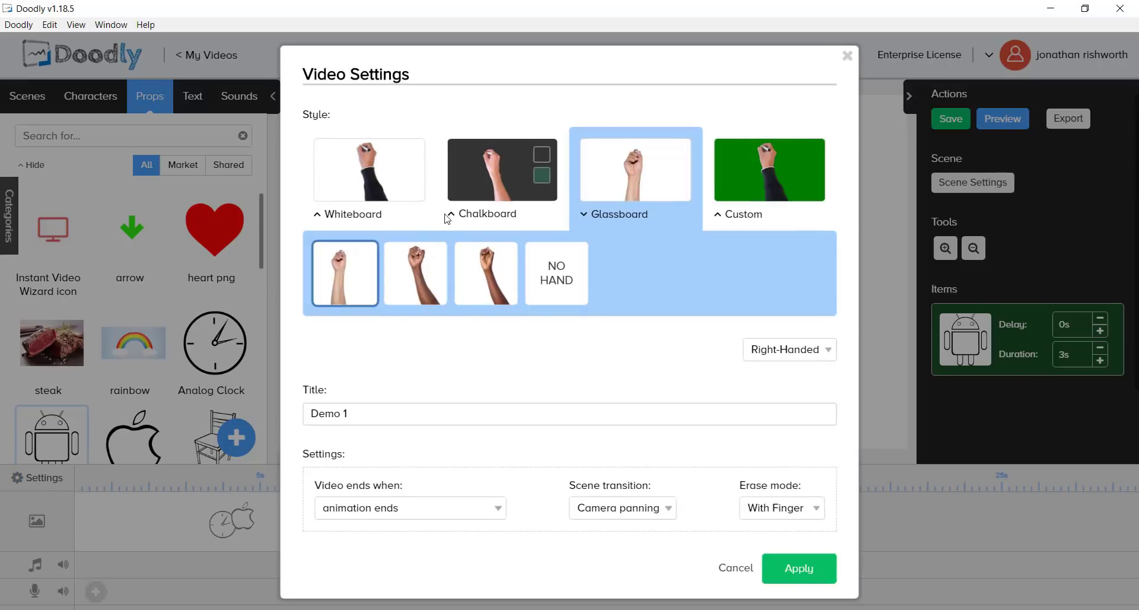
pyautogui.click(503, 180)
pyautogui.click(798, 568)
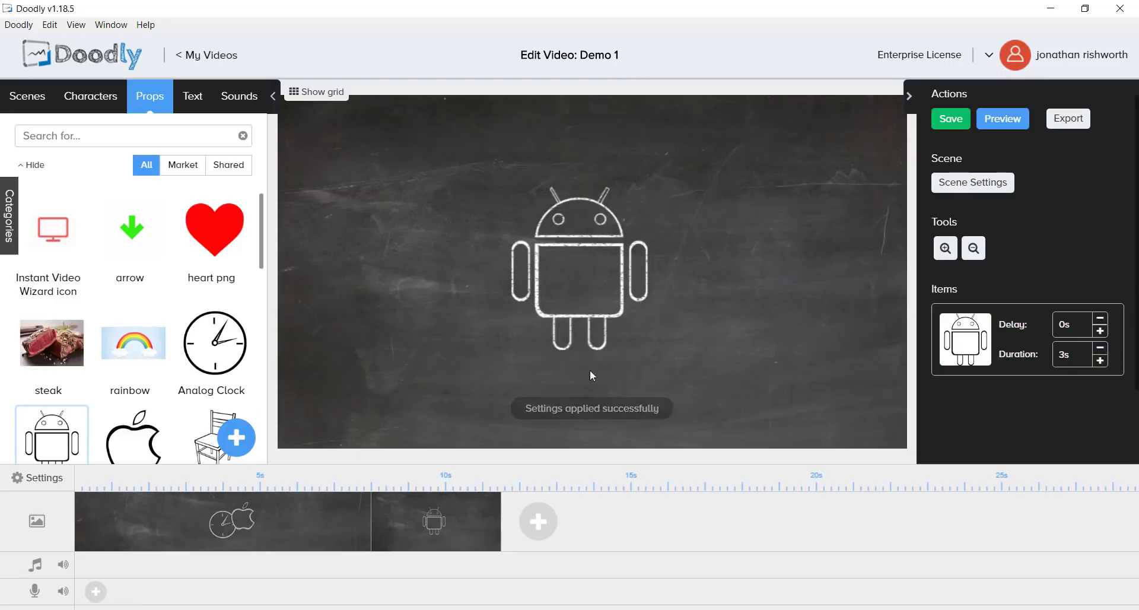
# Turn off the board and hand style from the video settings for the robot scene, and apply the Glassboard style to it
pyautogui.click(989, 185)
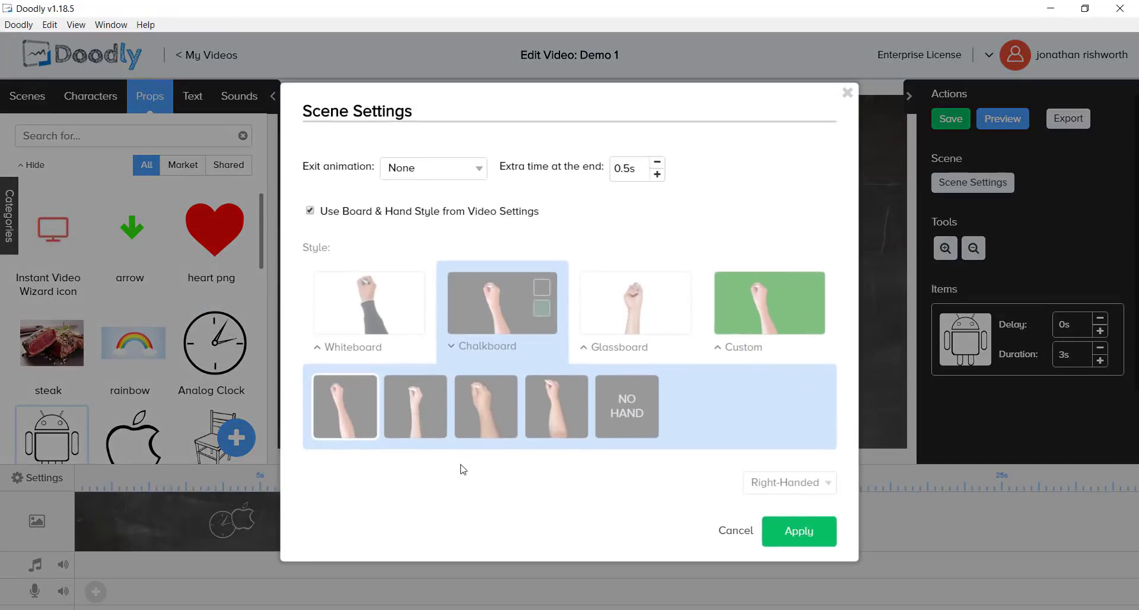
pyautogui.click(310, 212)
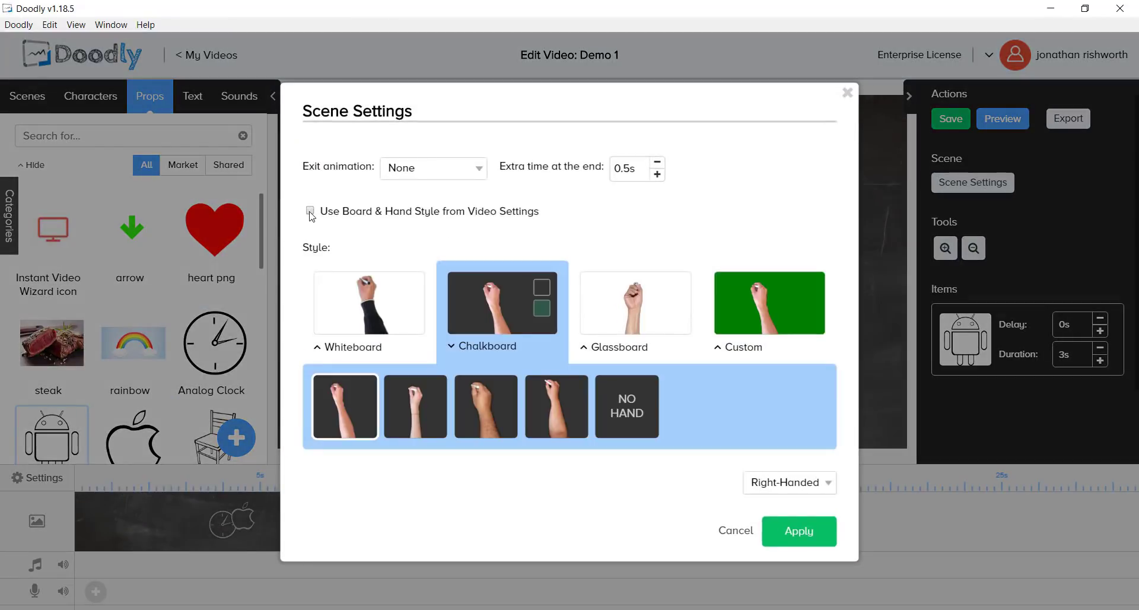
pyautogui.click(638, 315)
pyautogui.click(766, 539)
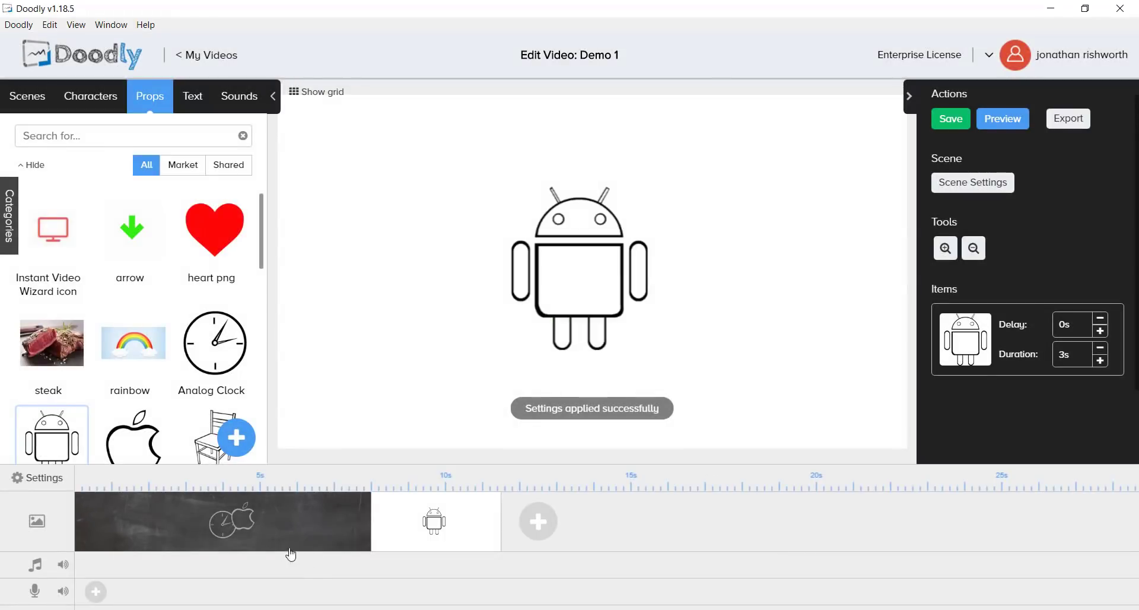
# Switch between the clock scene and the robot scene to compare their board styles
pyautogui.click(248, 528)
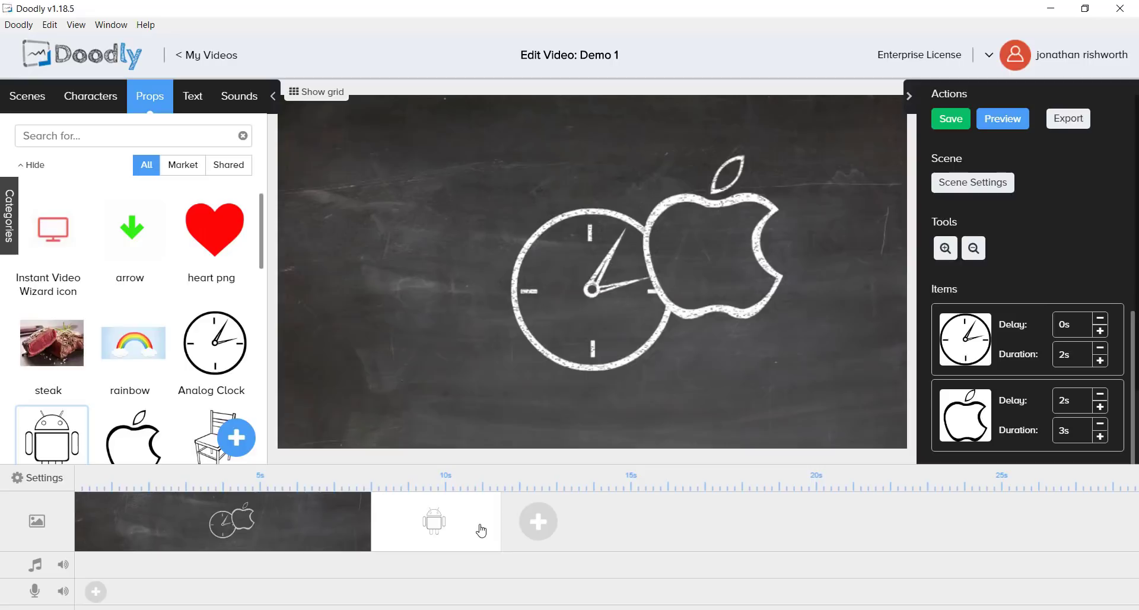
pyautogui.click(479, 528)
pyautogui.click(302, 531)
pyautogui.click(418, 525)
pyautogui.click(296, 536)
pyautogui.click(437, 522)
# Delete the robot scene and the clock and apple scene, confirming each deletion
pyautogui.rightClick(441, 518)
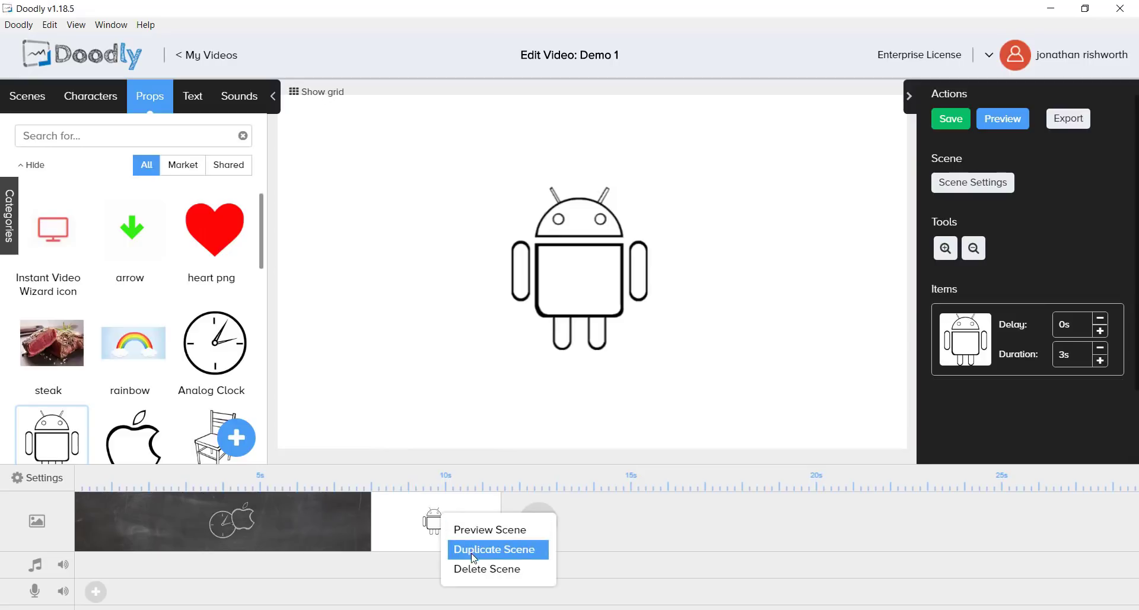
pyautogui.click(486, 568)
pyautogui.click(514, 345)
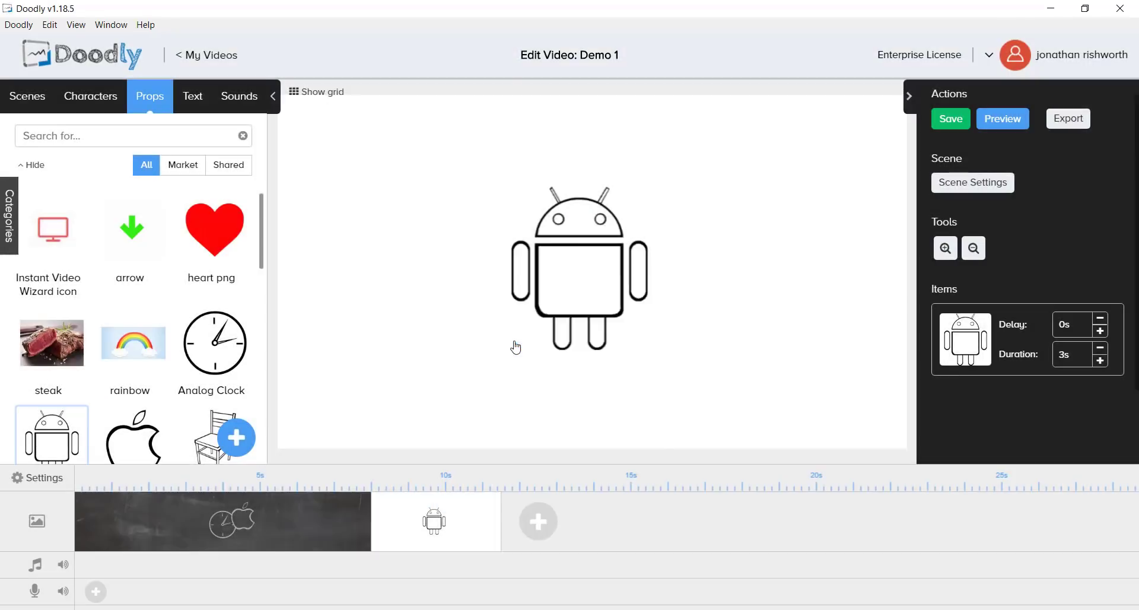
pyautogui.rightClick(267, 513)
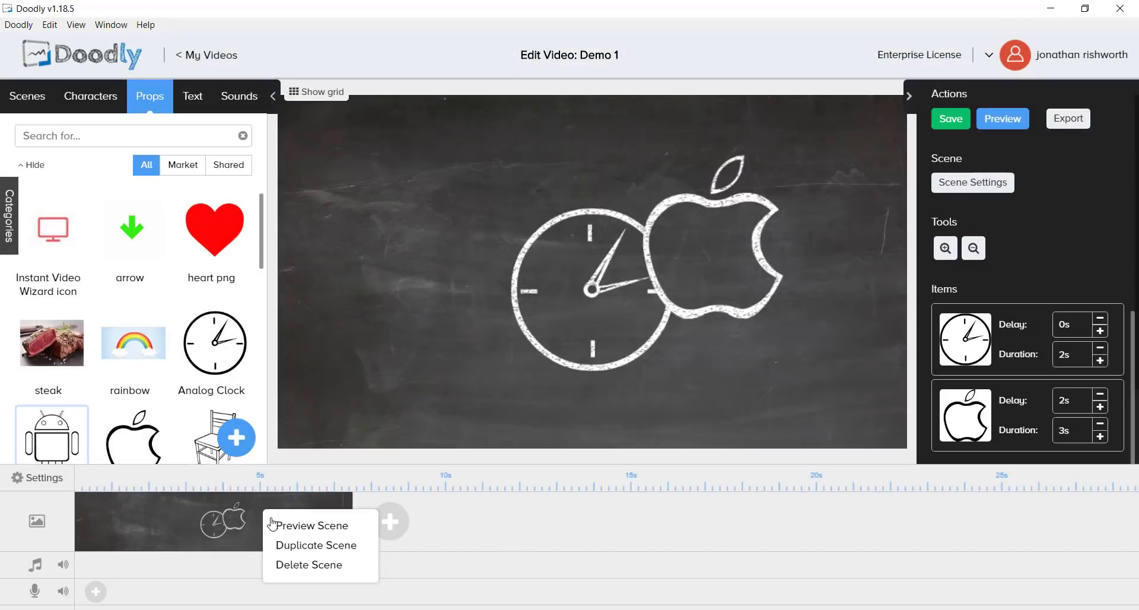
pyautogui.click(283, 565)
pyautogui.click(521, 338)
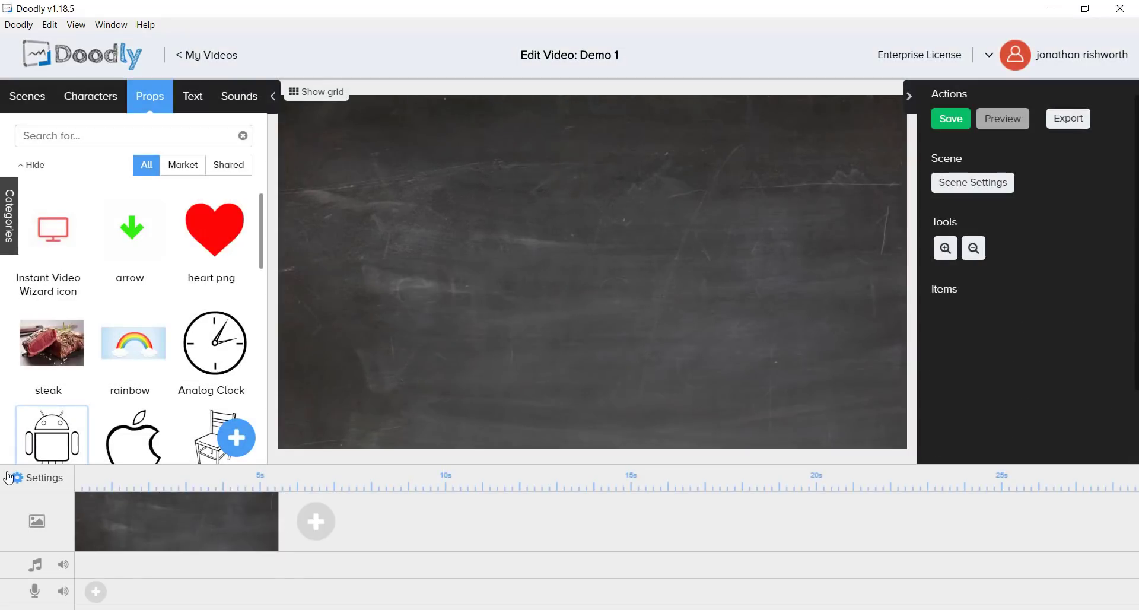
# Change the video's board style to Whiteboard and apply the settings
pyautogui.click(29, 481)
pyautogui.click(341, 181)
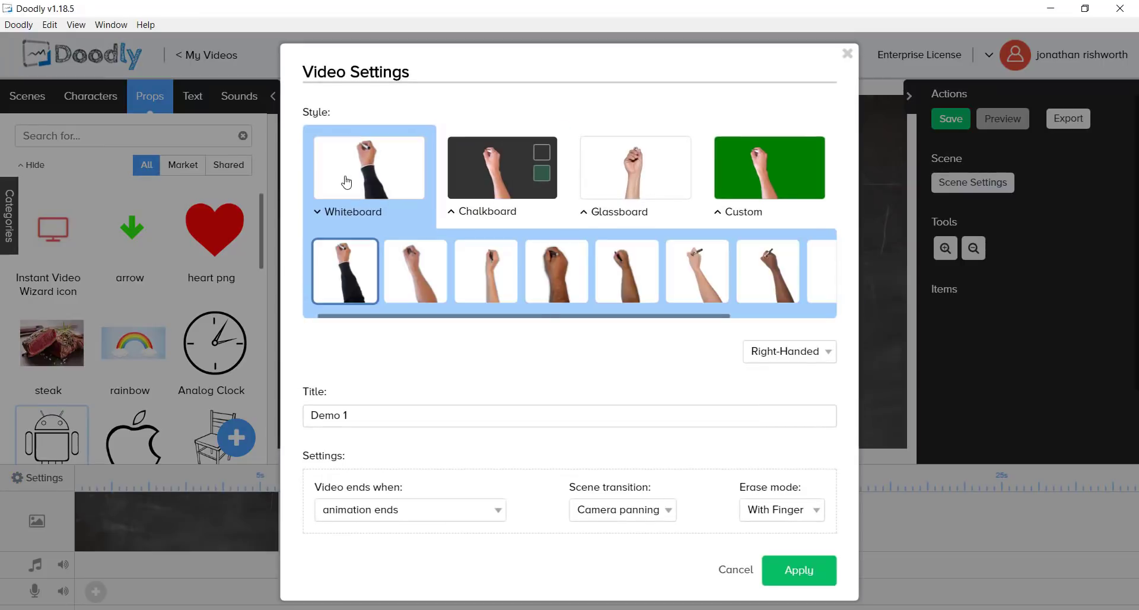
pyautogui.click(788, 572)
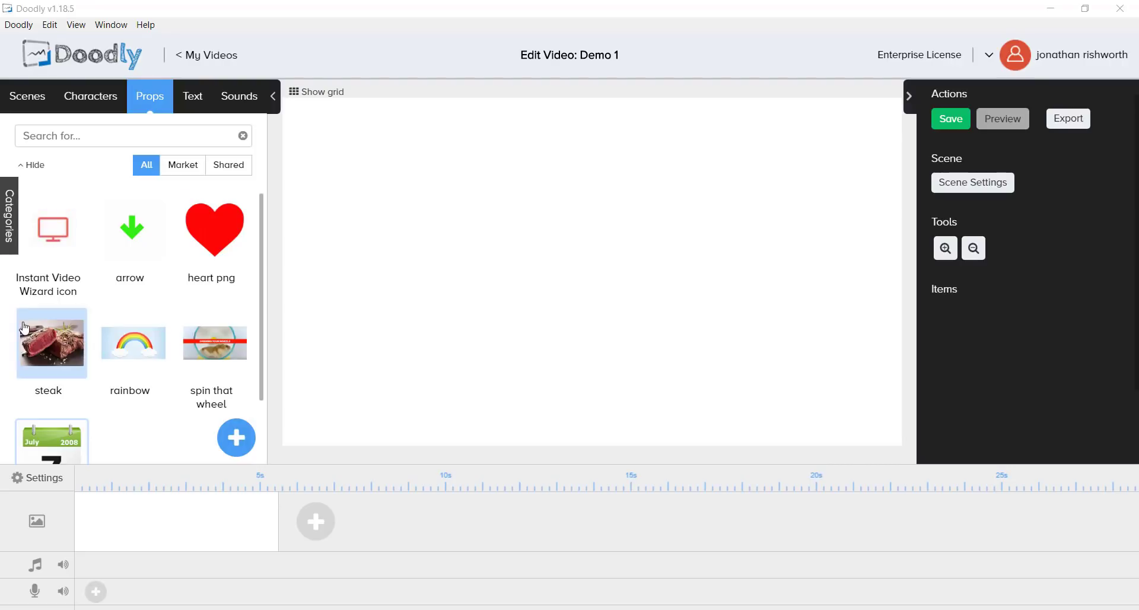
# Add the calender prop from the My Library category to the empty scene
pyautogui.click(7, 211)
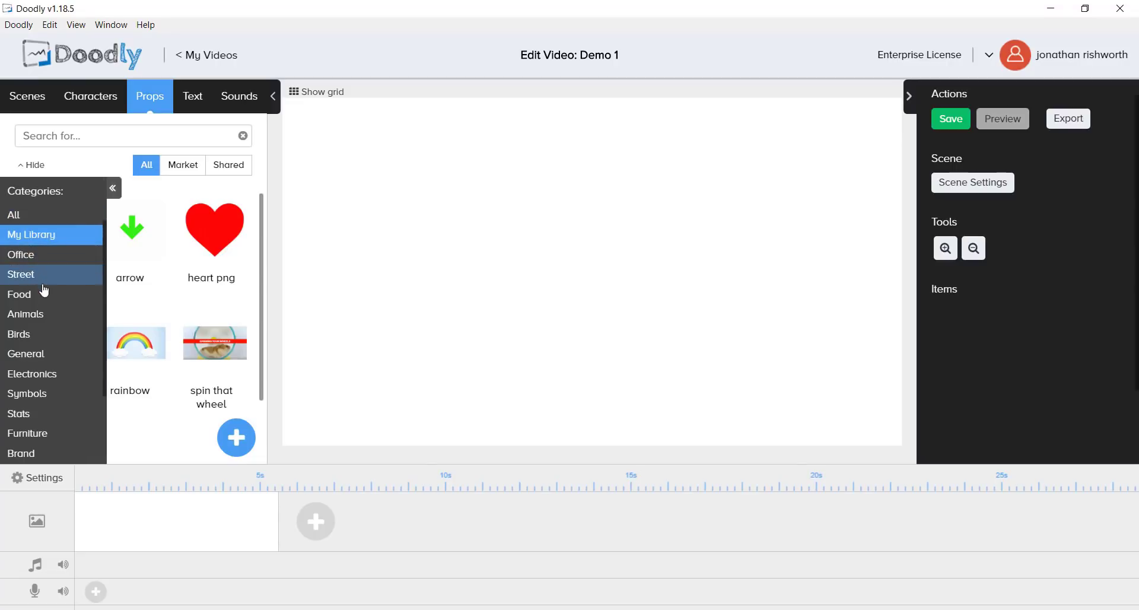
pyautogui.click(33, 236)
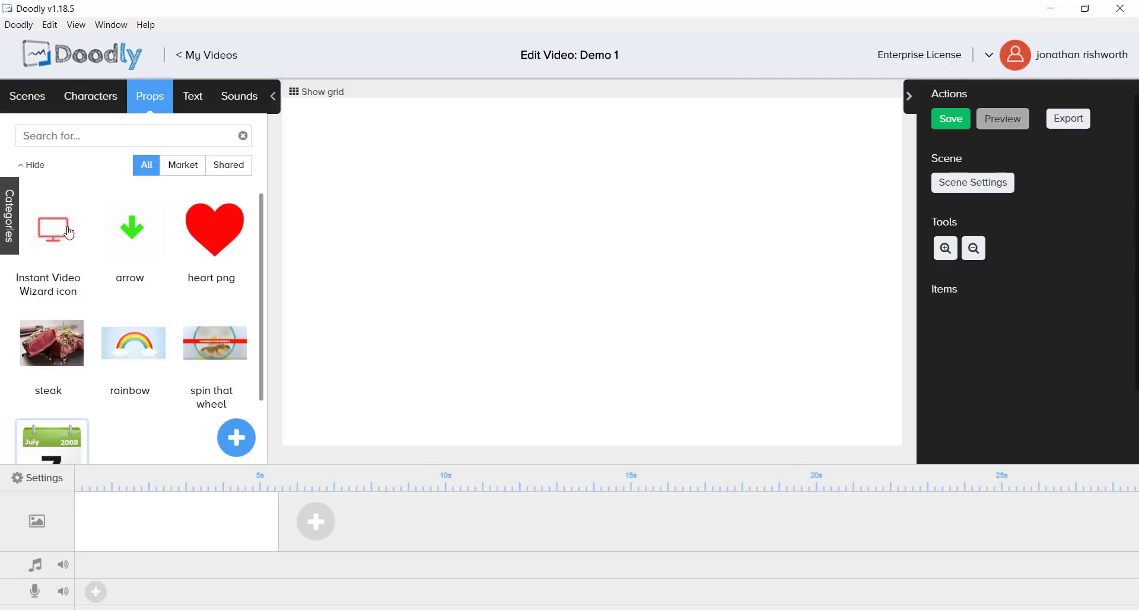
pyautogui.scroll(-2, 124, 401)
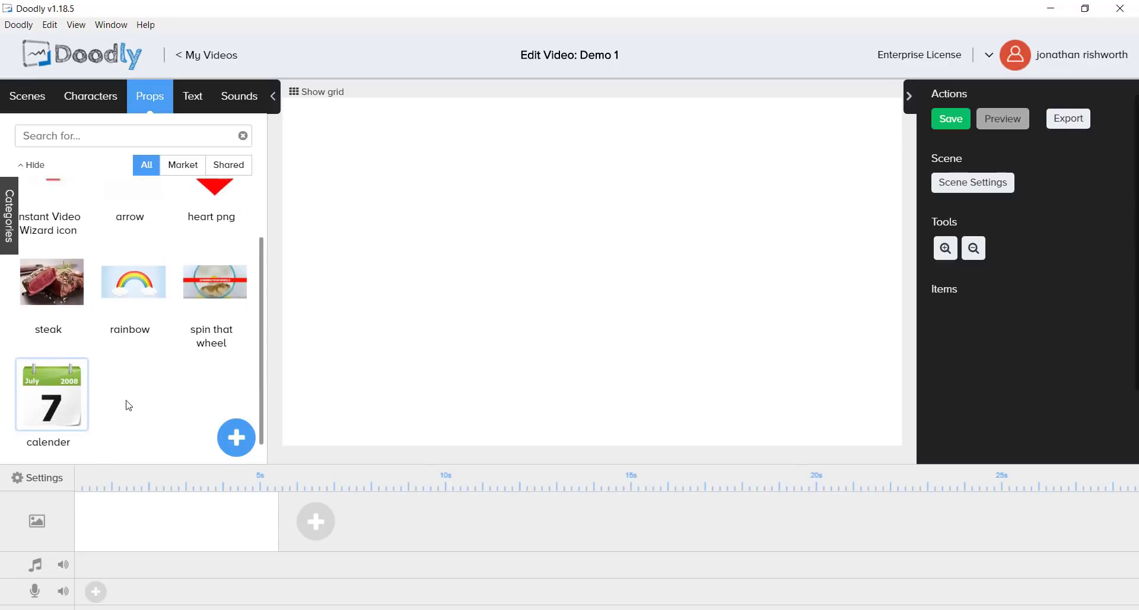
pyautogui.click(56, 399)
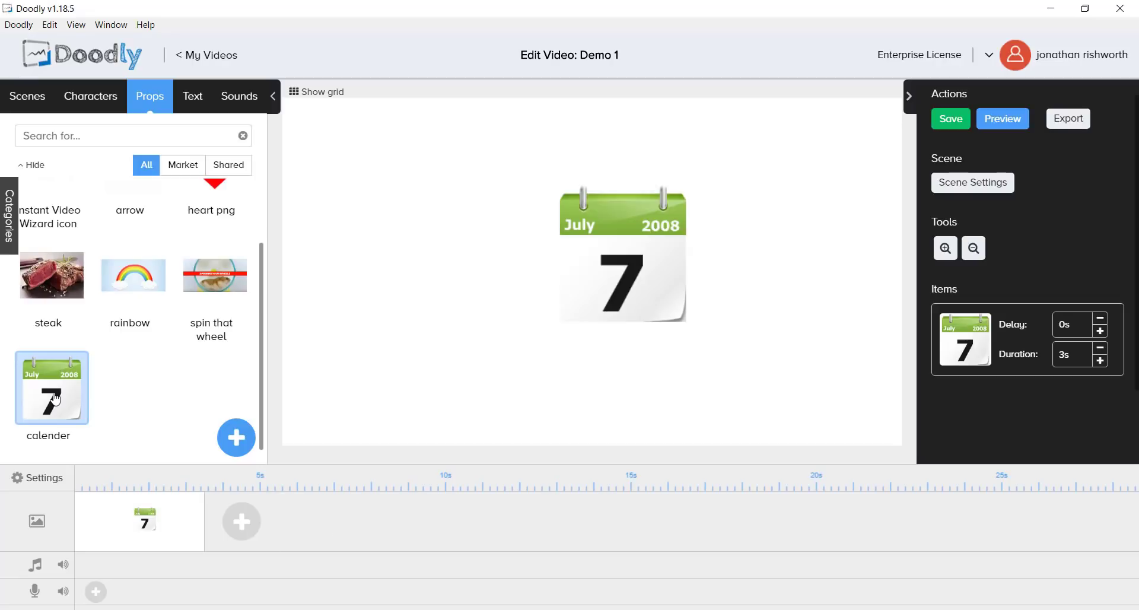
# Preview the scene with the calender prop, and open the prop for editing its reveal paths
pyautogui.click(1001, 120)
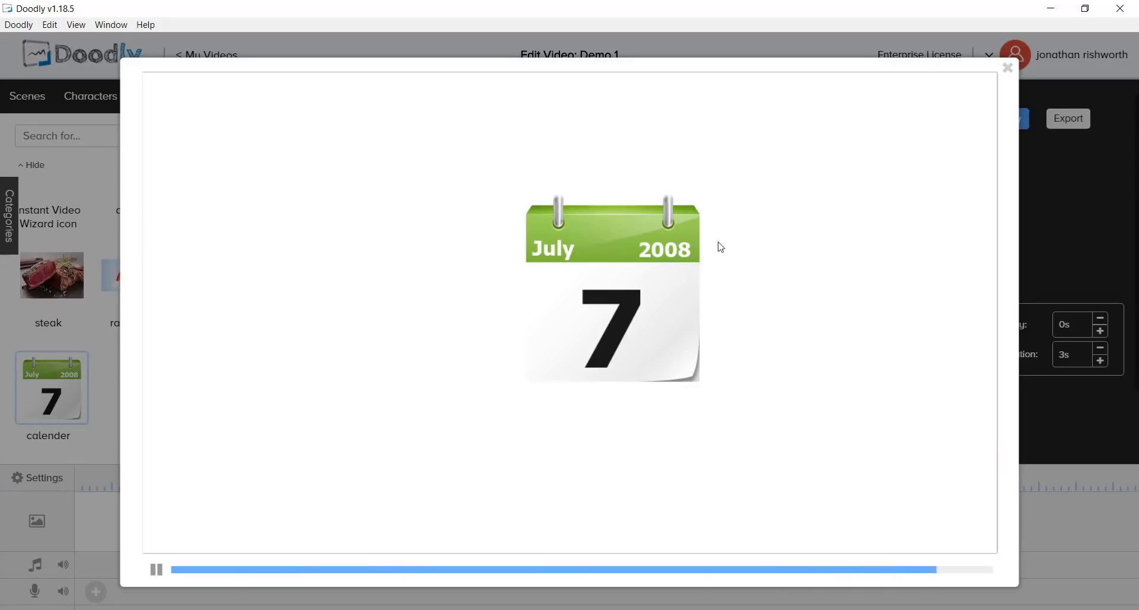
pyautogui.click(1008, 69)
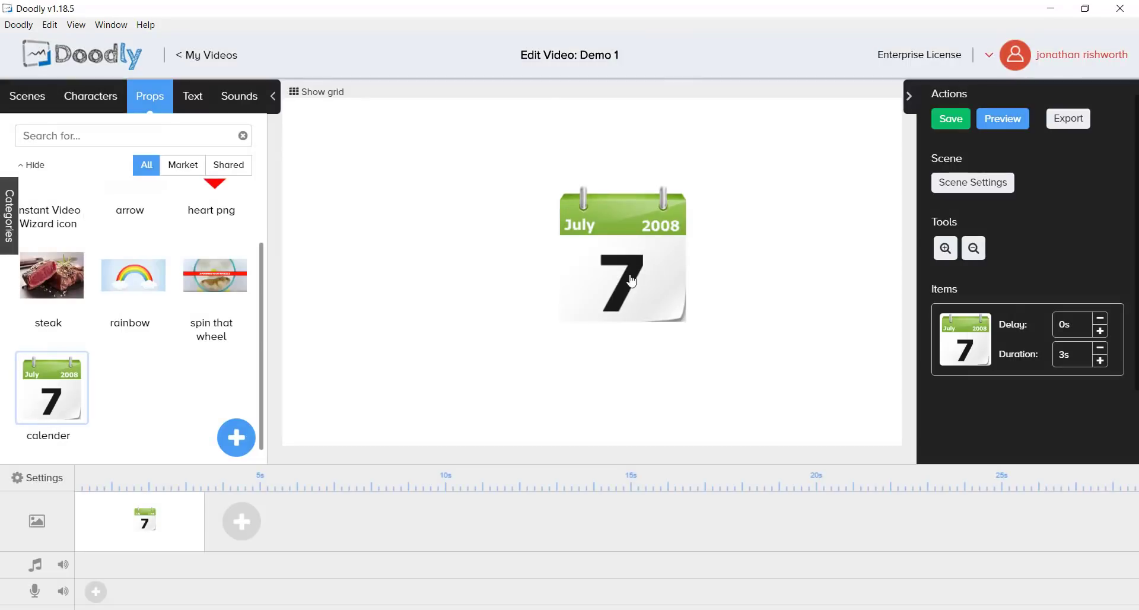
pyautogui.click(617, 276)
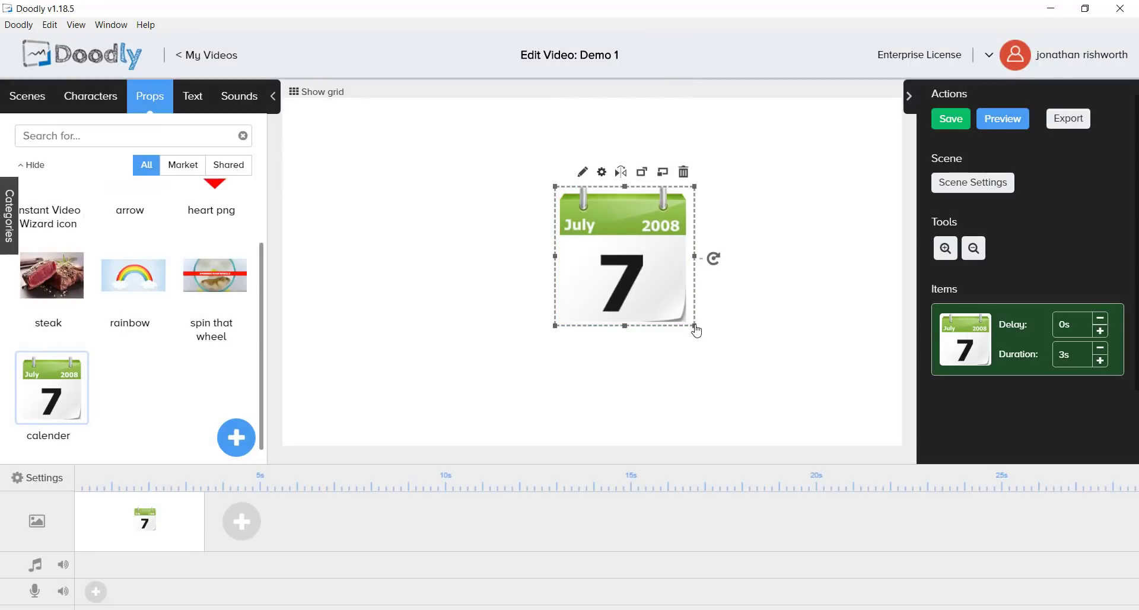
pyautogui.click(582, 176)
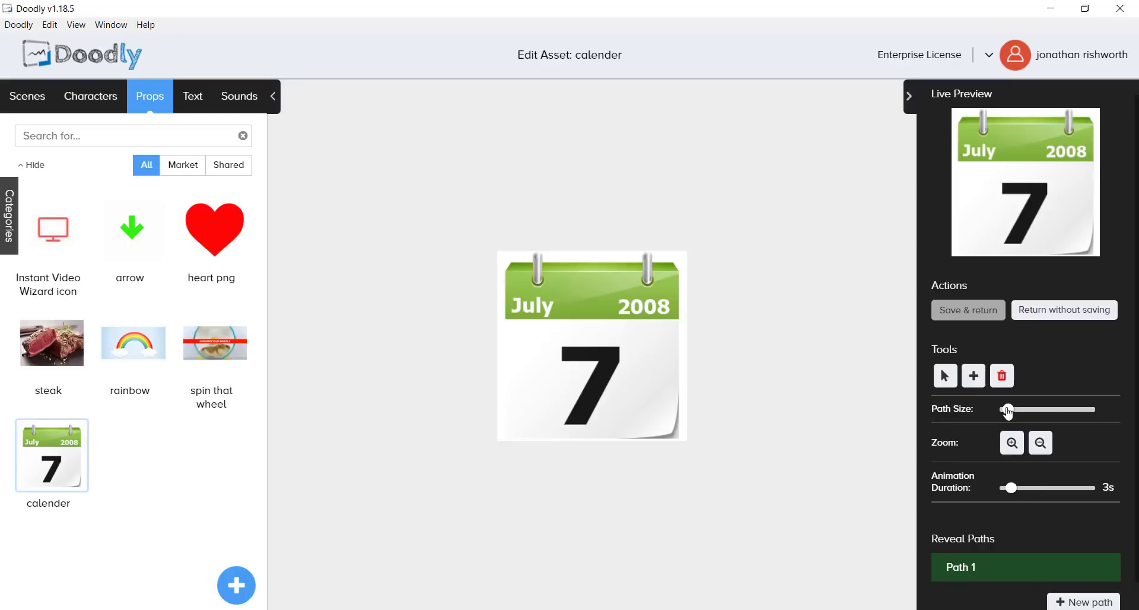
# Trace the first reveal path along the number 7, from its foot up the stem and across its horizontal bar
pyautogui.click(1012, 446)
pyautogui.click(1012, 448)
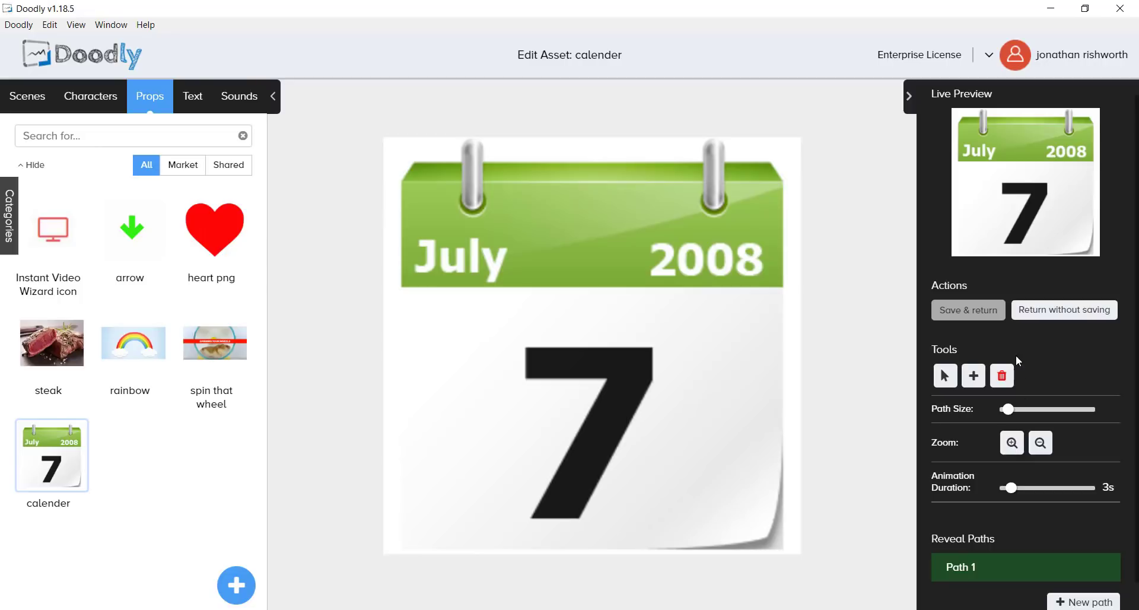
pyautogui.moveTo(986, 567)
pyautogui.click(974, 378)
pyautogui.click(581, 470)
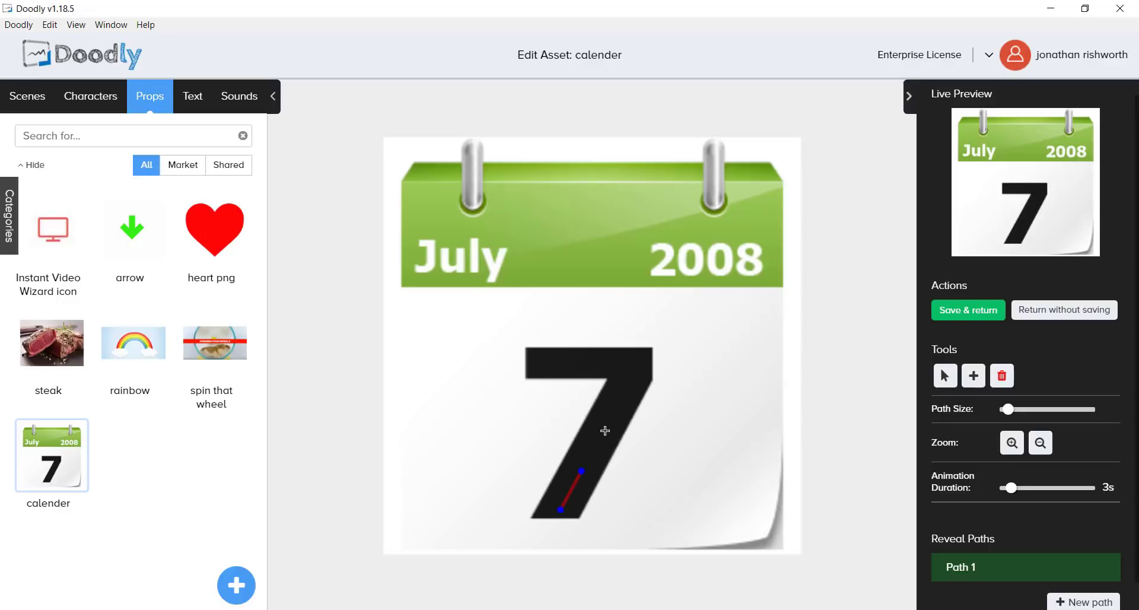
pyautogui.click(609, 421)
pyautogui.click(634, 376)
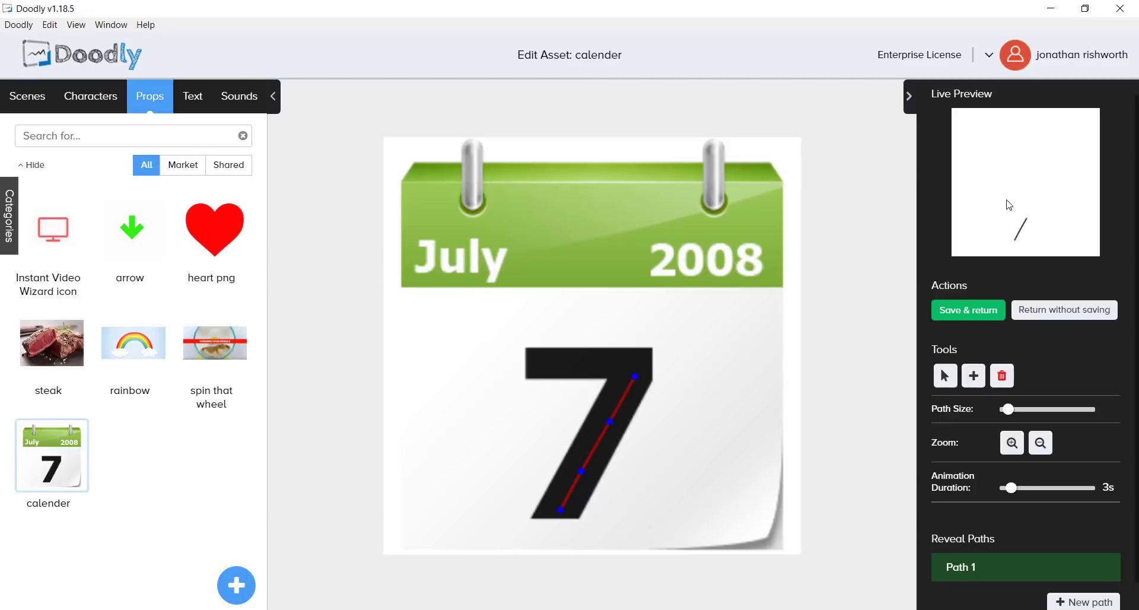
pyautogui.click(620, 367)
pyautogui.click(580, 365)
pyautogui.click(535, 364)
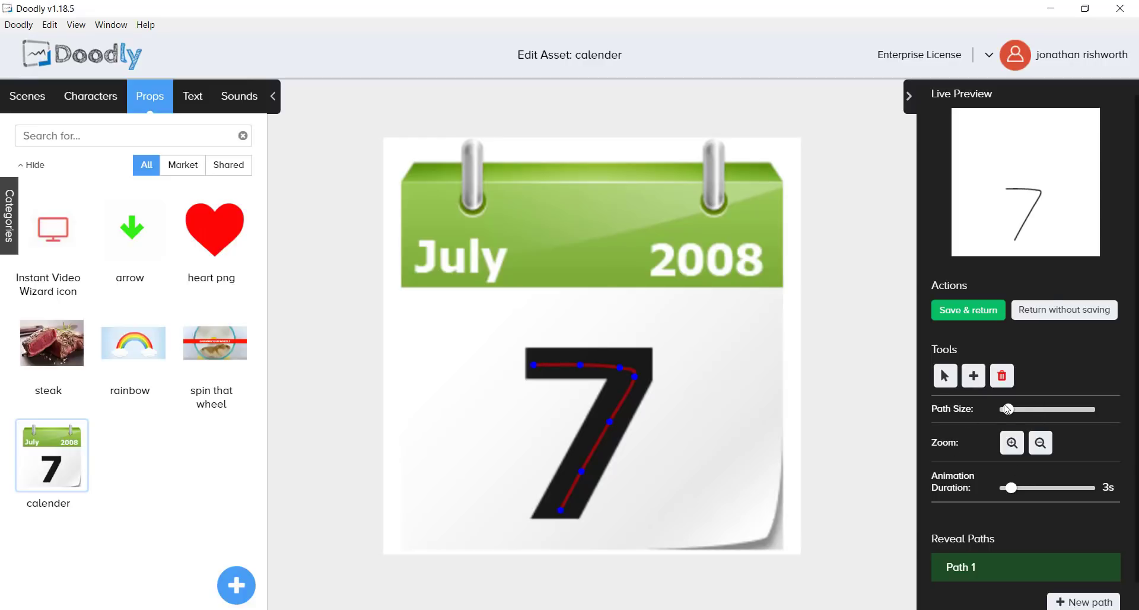
# Widen the 7's reveal path to nearly the maximum size and reposition its corner and end points to cover the whole numeral
pyautogui.moveTo(1008, 409); pyautogui.dragTo(1090, 409)
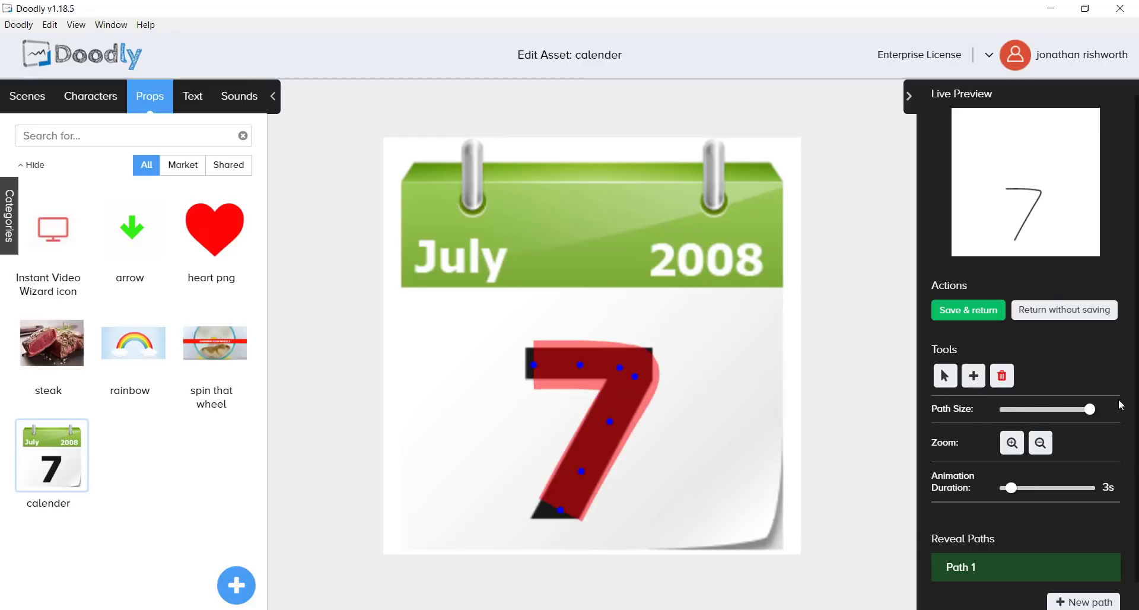
pyautogui.moveTo(635, 379); pyautogui.dragTo(641, 369)
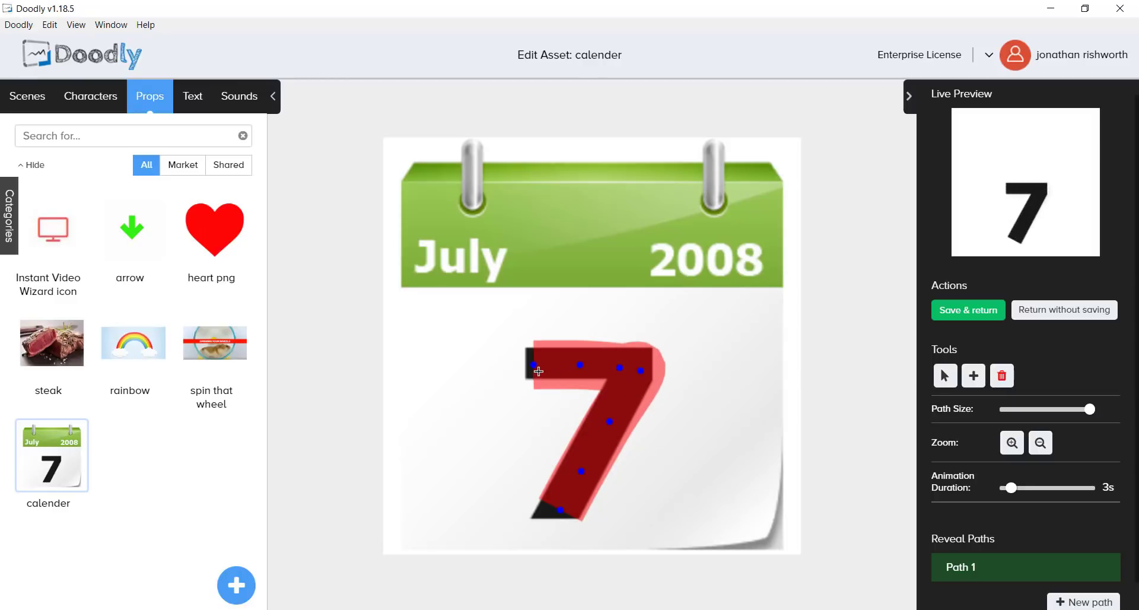
pyautogui.moveTo(534, 366); pyautogui.dragTo(522, 368)
pyautogui.moveTo(562, 511); pyautogui.dragTo(546, 530)
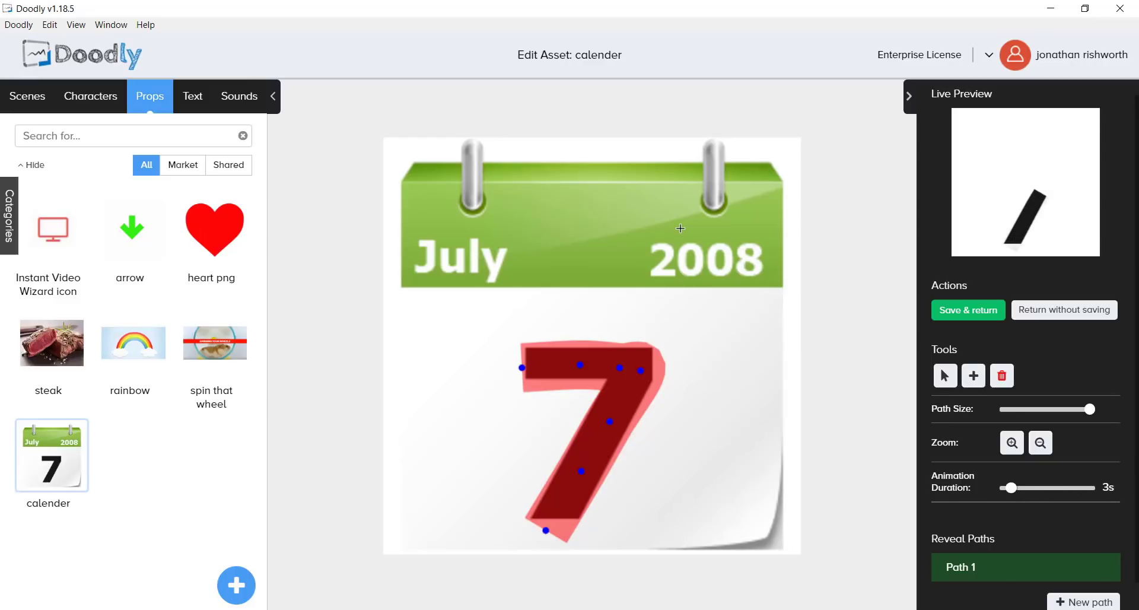
# Add a second reveal path down the calendar's left ring and narrow it to about the ring's width
pyautogui.click(1078, 602)
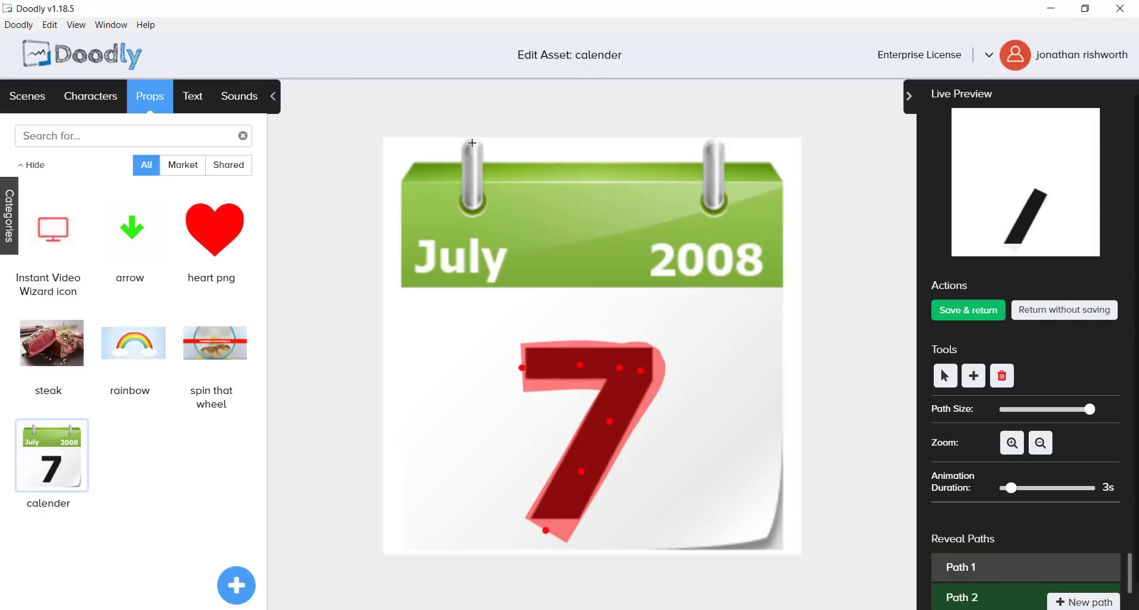
pyautogui.moveTo(471, 144); pyautogui.dragTo(472, 169)
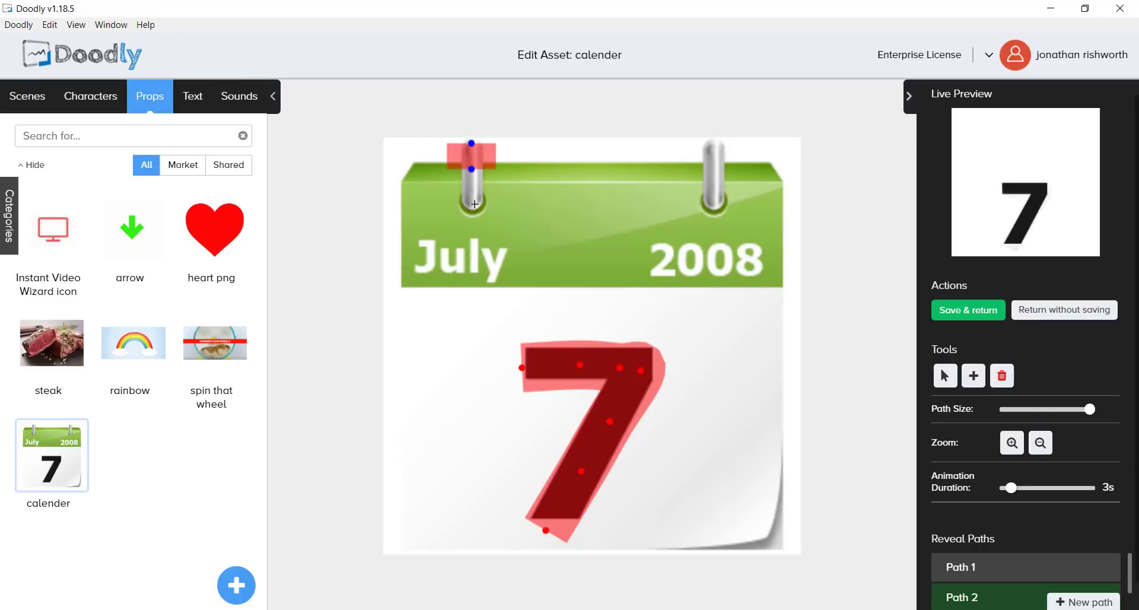
pyautogui.click(472, 190)
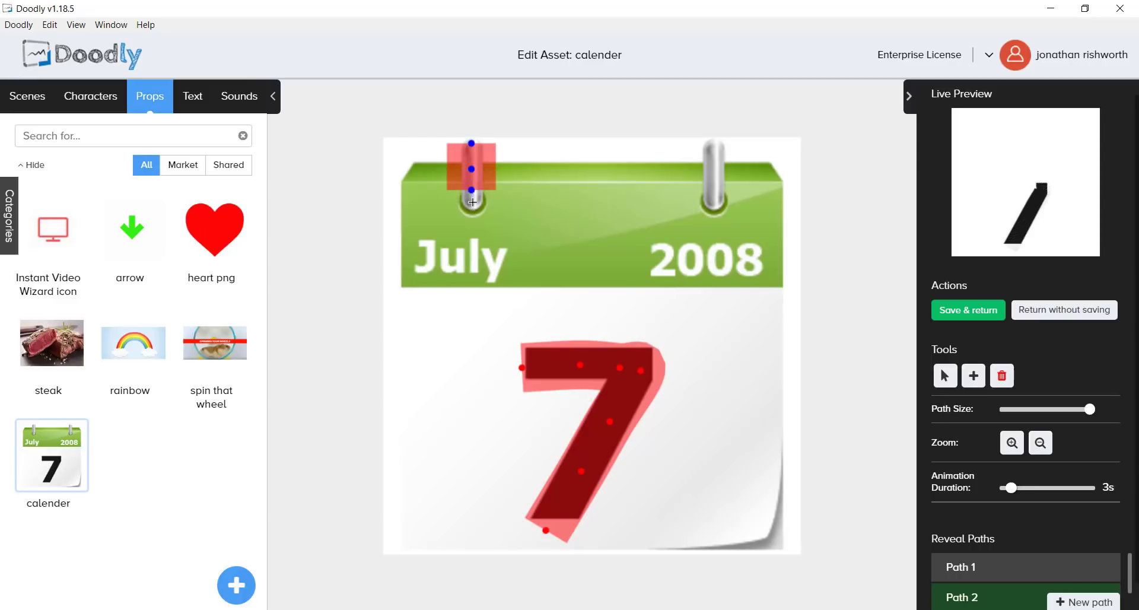
pyautogui.click(473, 204)
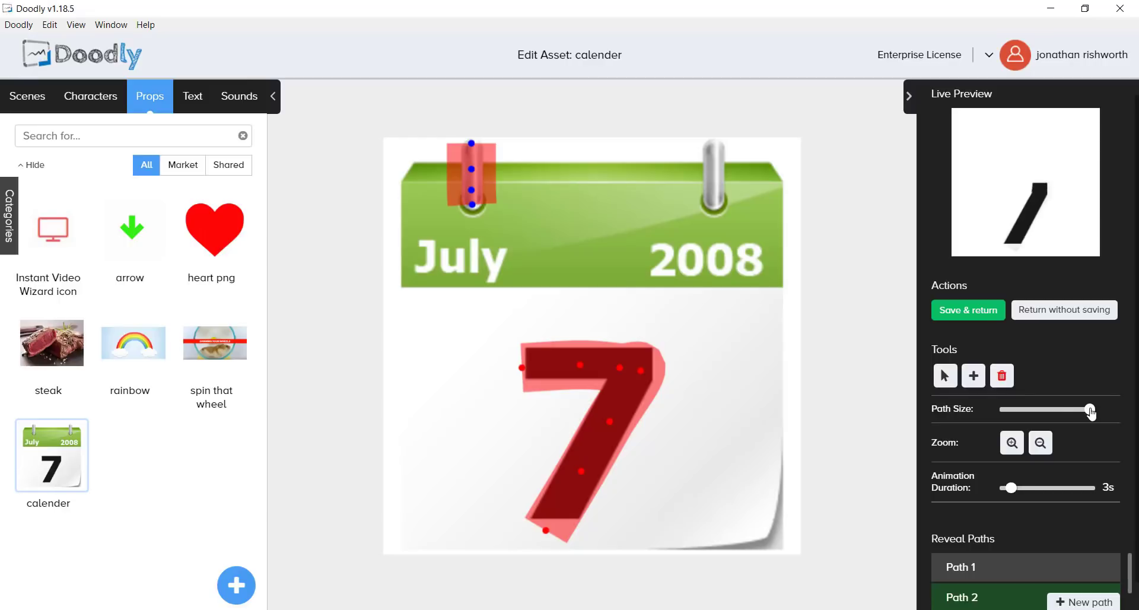
pyautogui.moveTo(1090, 410); pyautogui.dragTo(1042, 410)
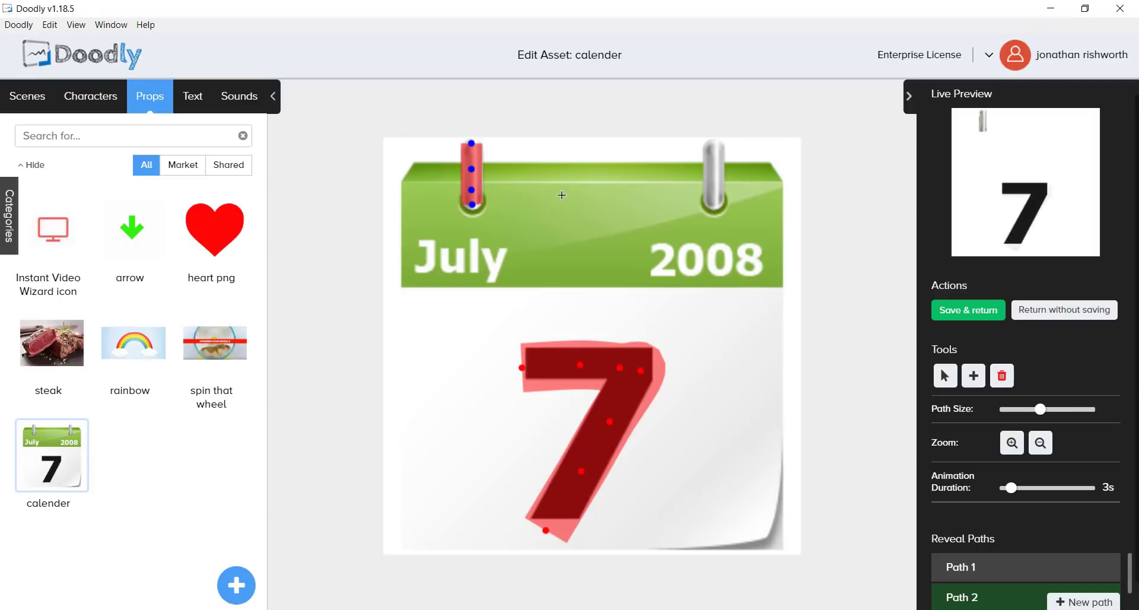
pyautogui.click(473, 207)
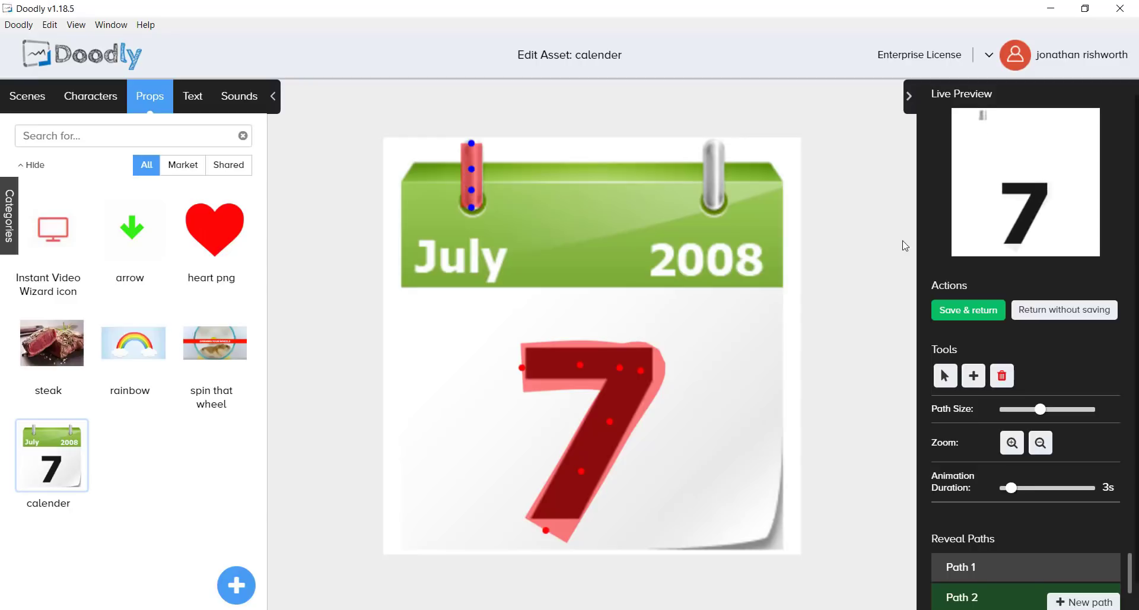
# Add another reveal path running down the calendar's right ring to its base
pyautogui.click(1100, 603)
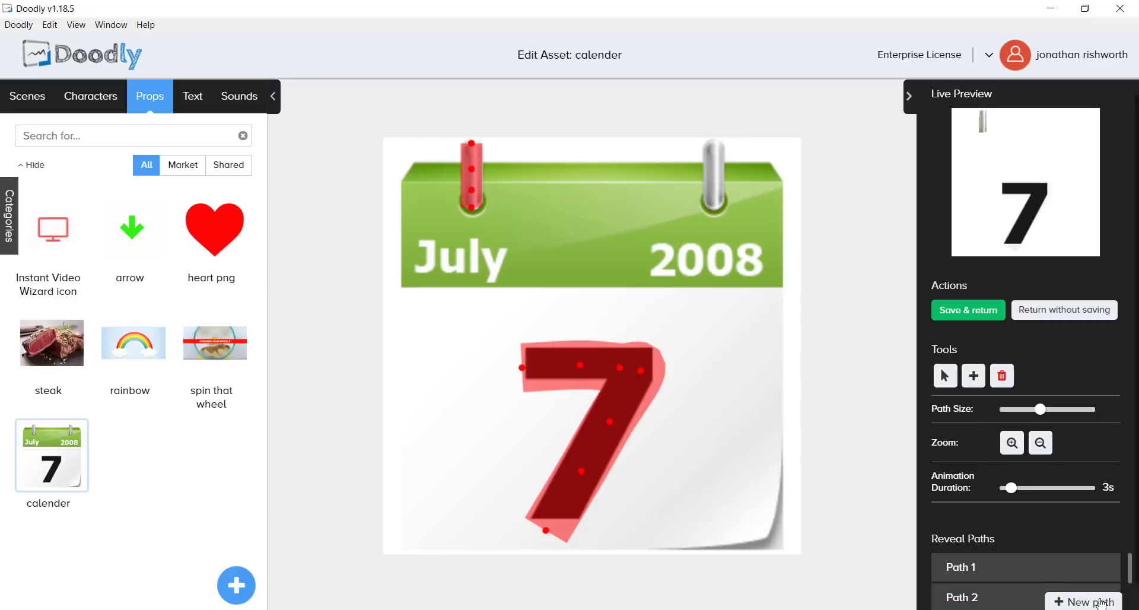
pyautogui.click(714, 142)
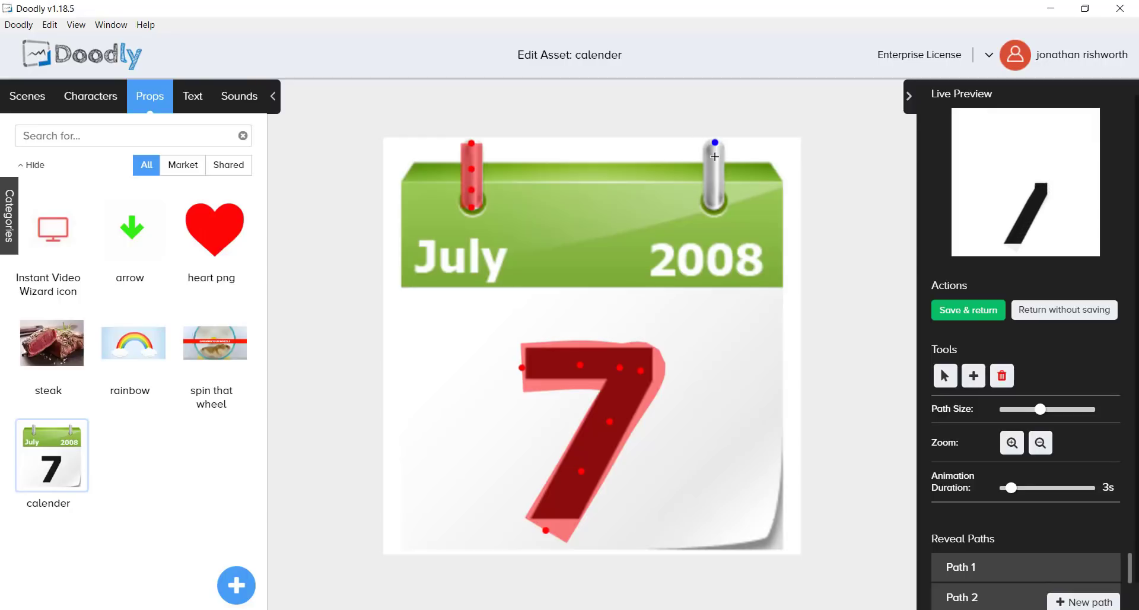
pyautogui.click(715, 160)
pyautogui.click(714, 180)
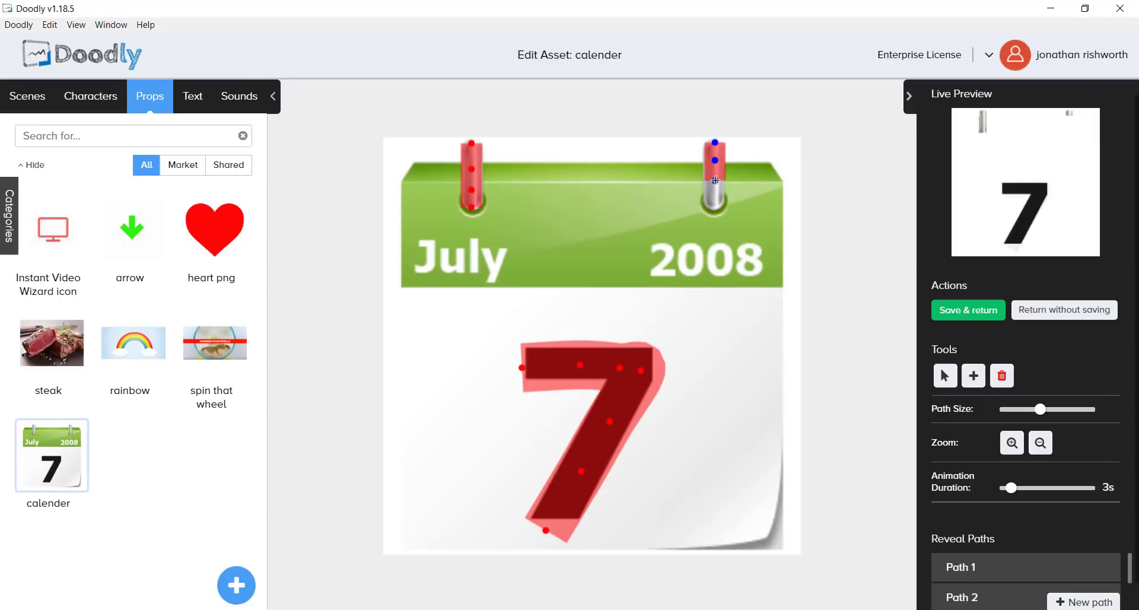
pyautogui.click(715, 196)
pyautogui.click(714, 208)
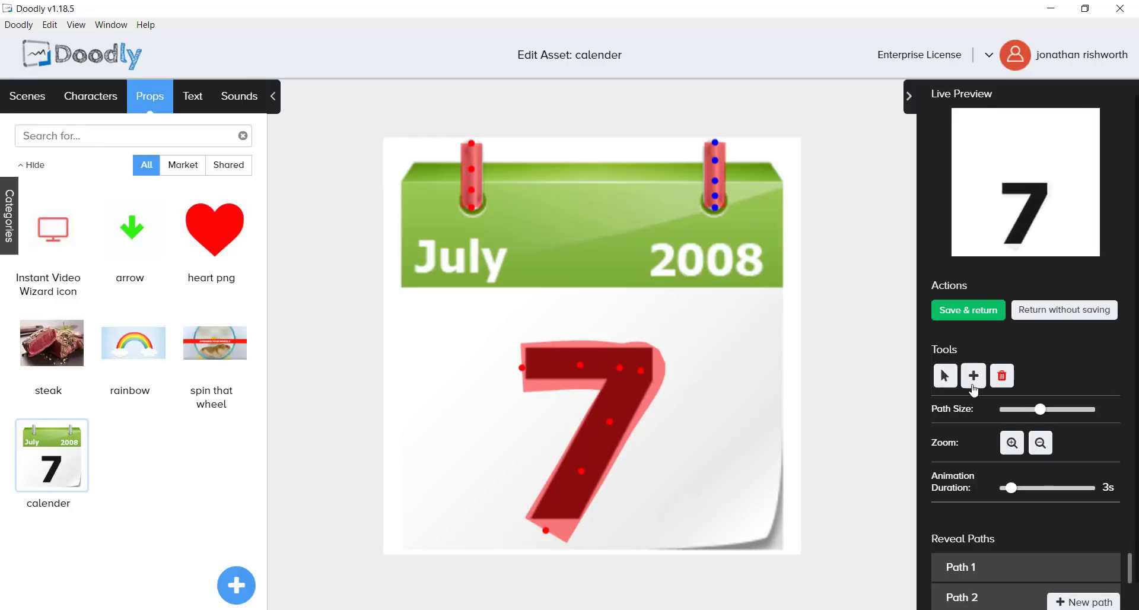
# Add a reveal path along the calendar's green top edge, extending its end points just past both sides
pyautogui.click(1091, 602)
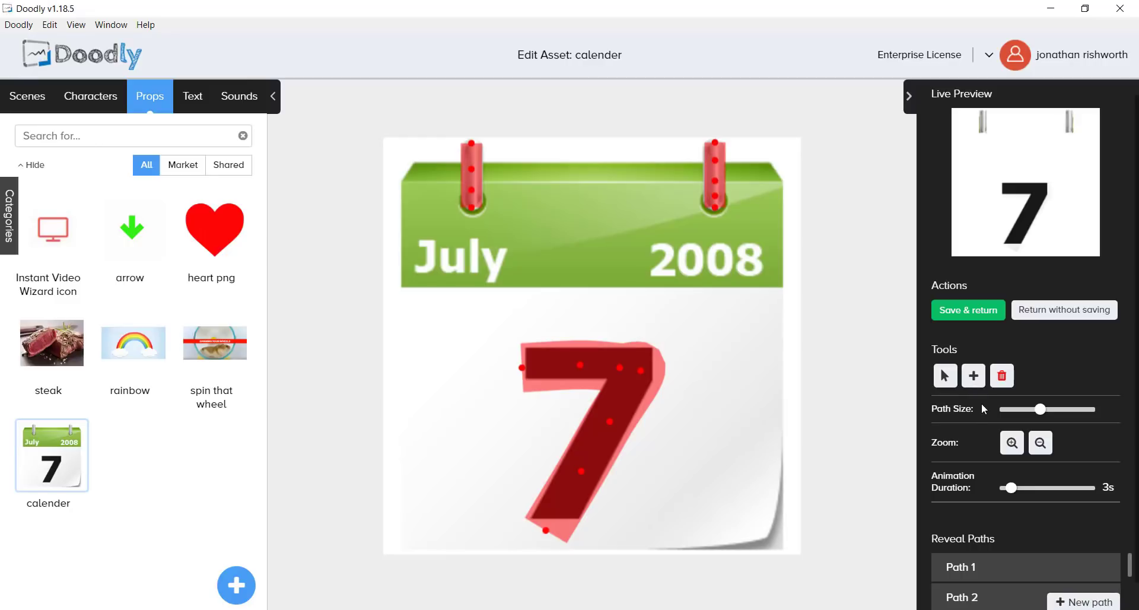
pyautogui.click(974, 377)
pyautogui.click(455, 173)
pyautogui.click(520, 172)
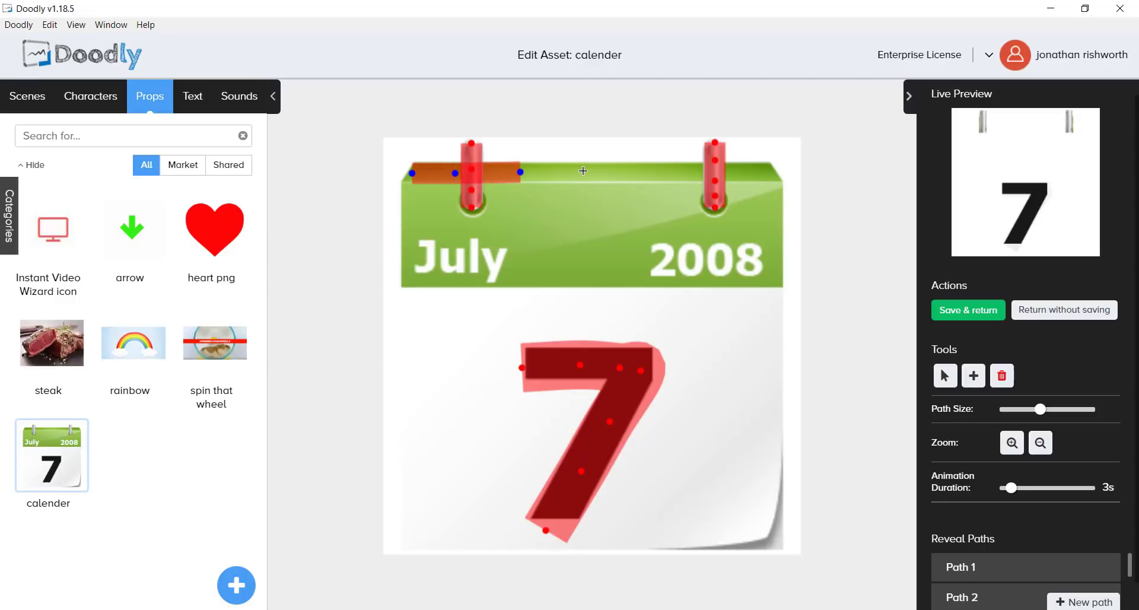
pyautogui.click(599, 172)
pyautogui.click(667, 173)
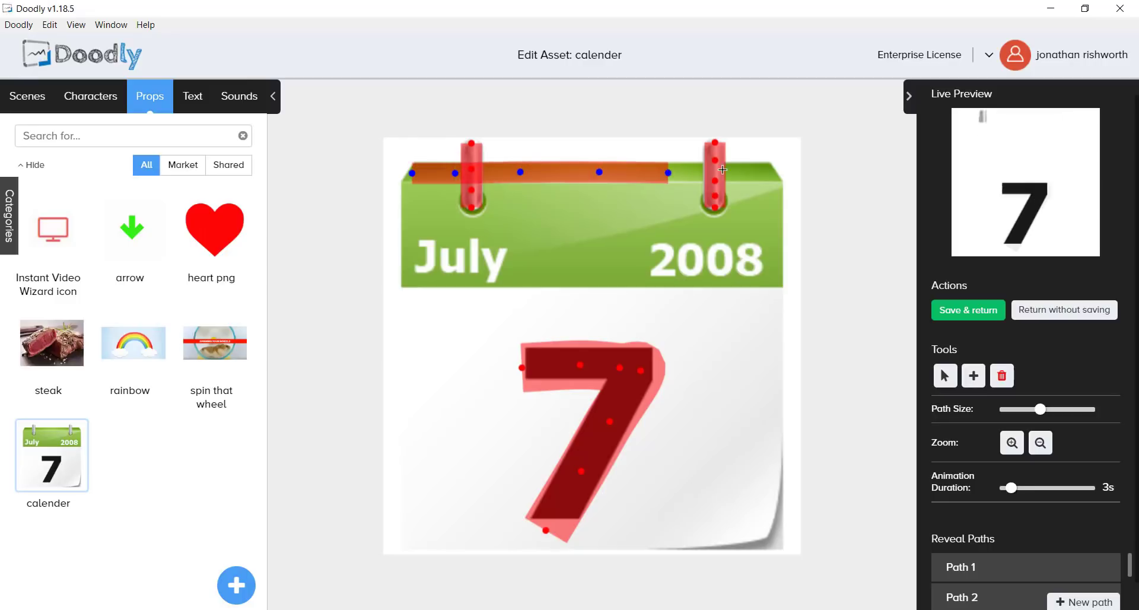
pyautogui.click(735, 170)
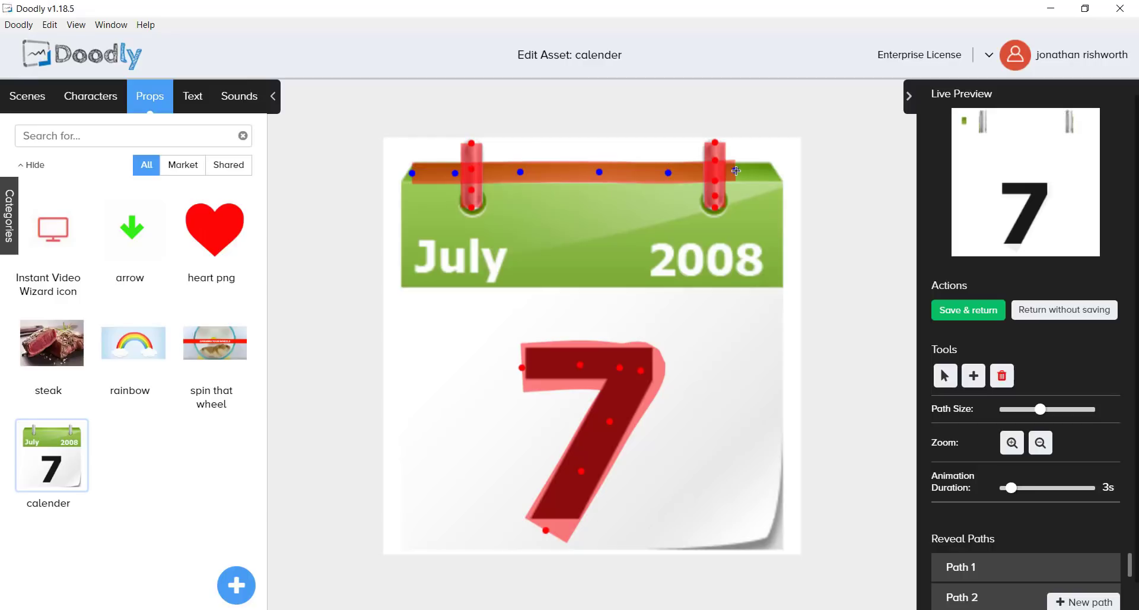
pyautogui.click(777, 175)
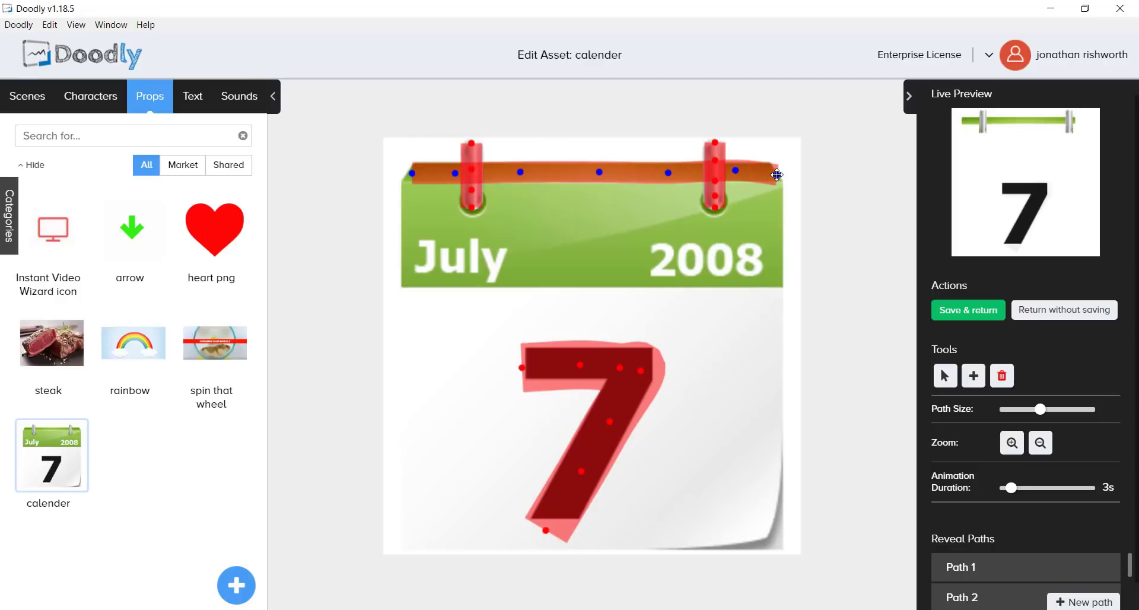
pyautogui.click(786, 170)
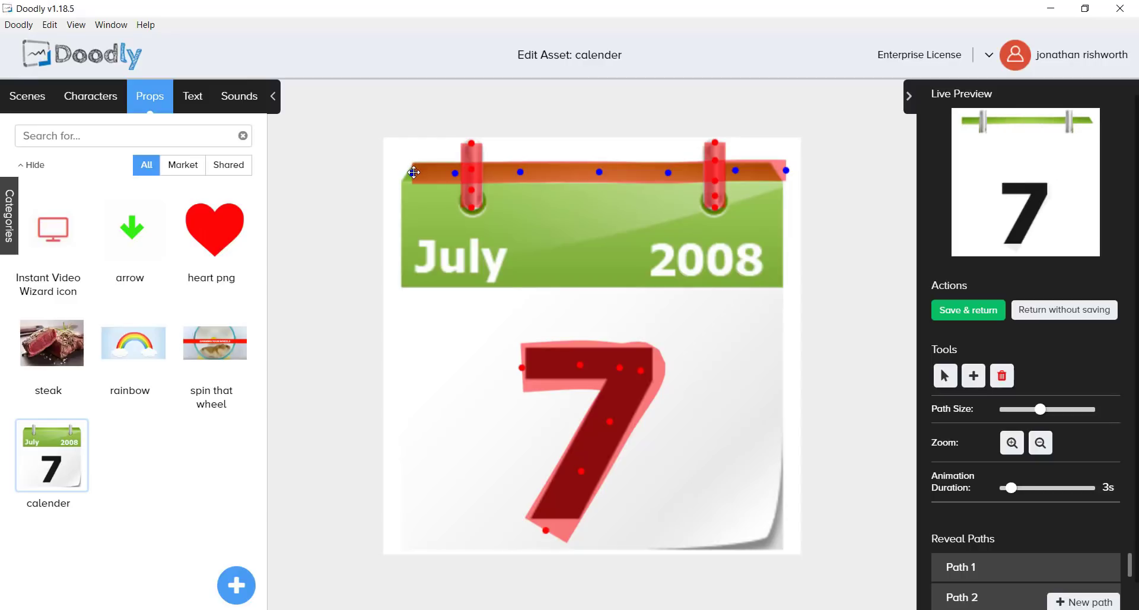
pyautogui.moveTo(414, 172); pyautogui.dragTo(399, 172)
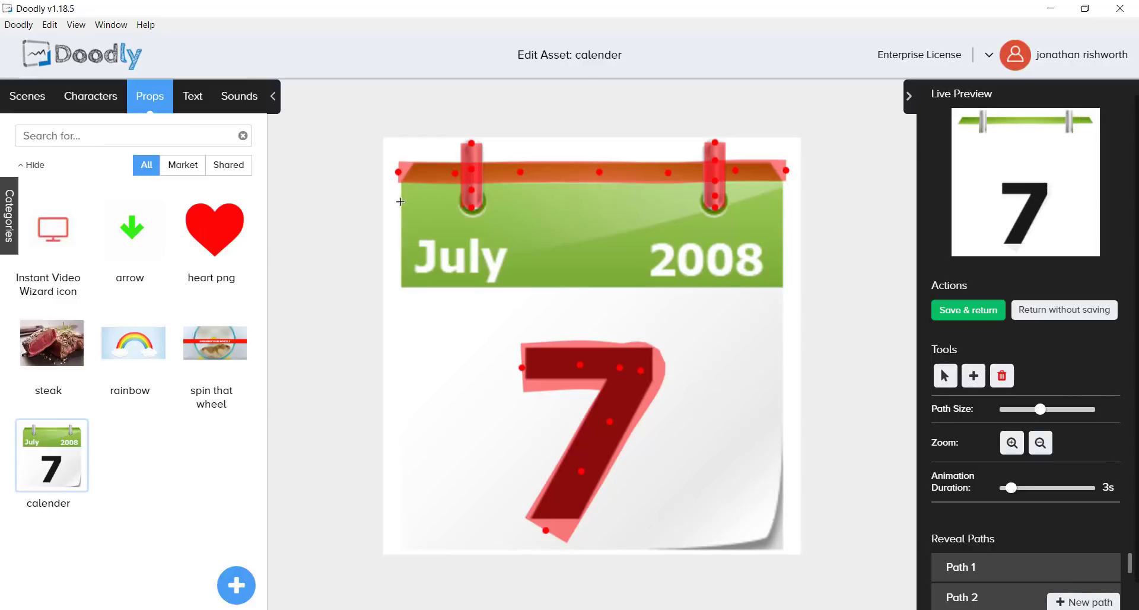
# Add a reveal path across the green band below the top edge and widen it to nearly the maximum size
pyautogui.click(520, 201)
pyautogui.click(629, 198)
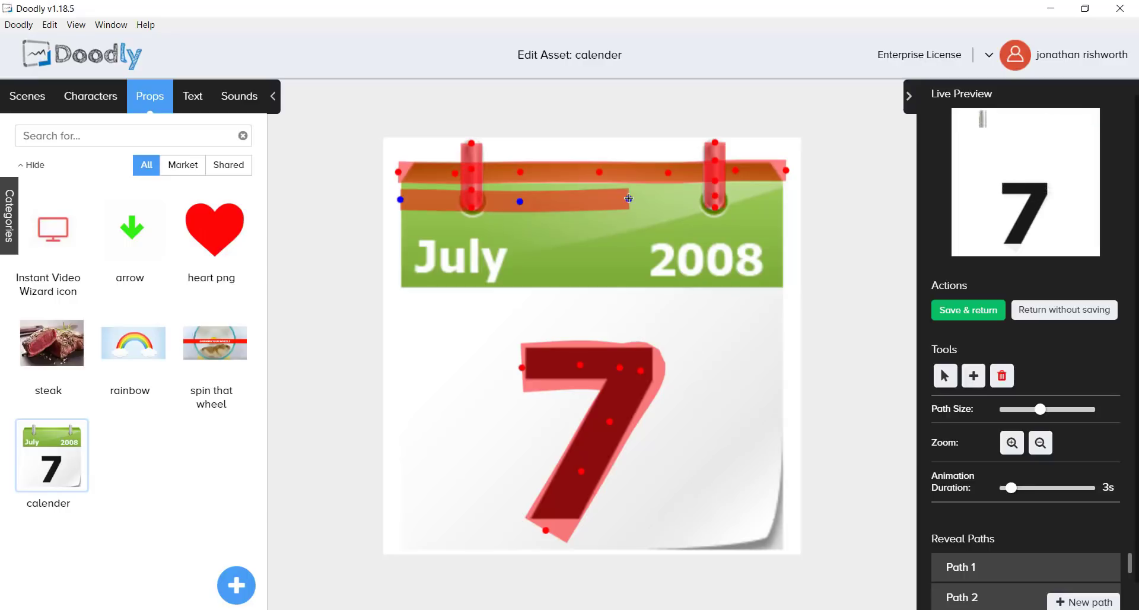
pyautogui.click(732, 198)
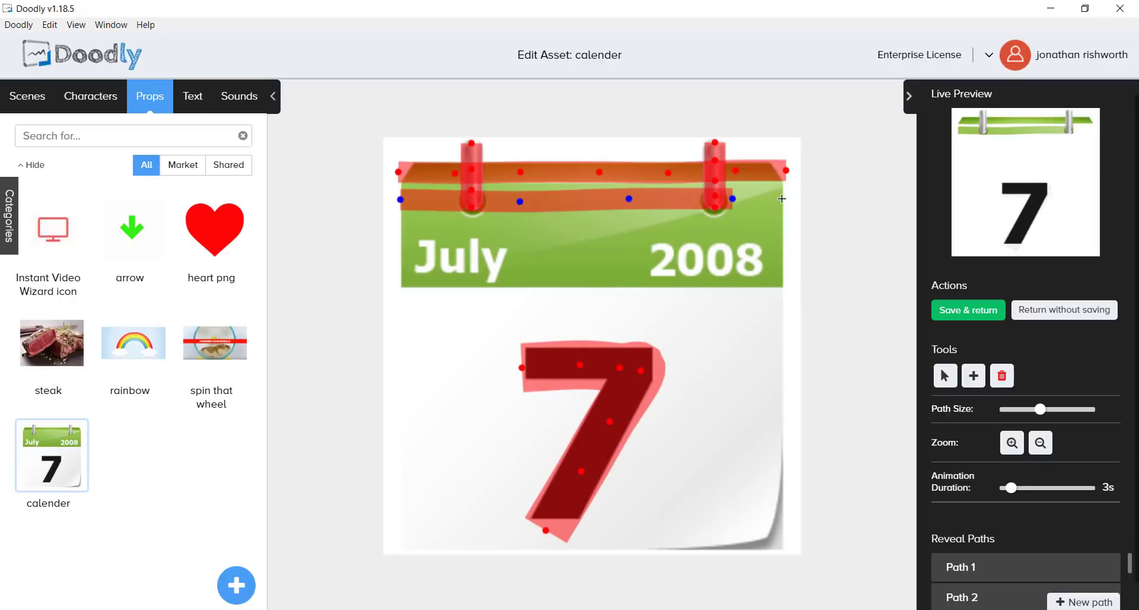
pyautogui.click(780, 198)
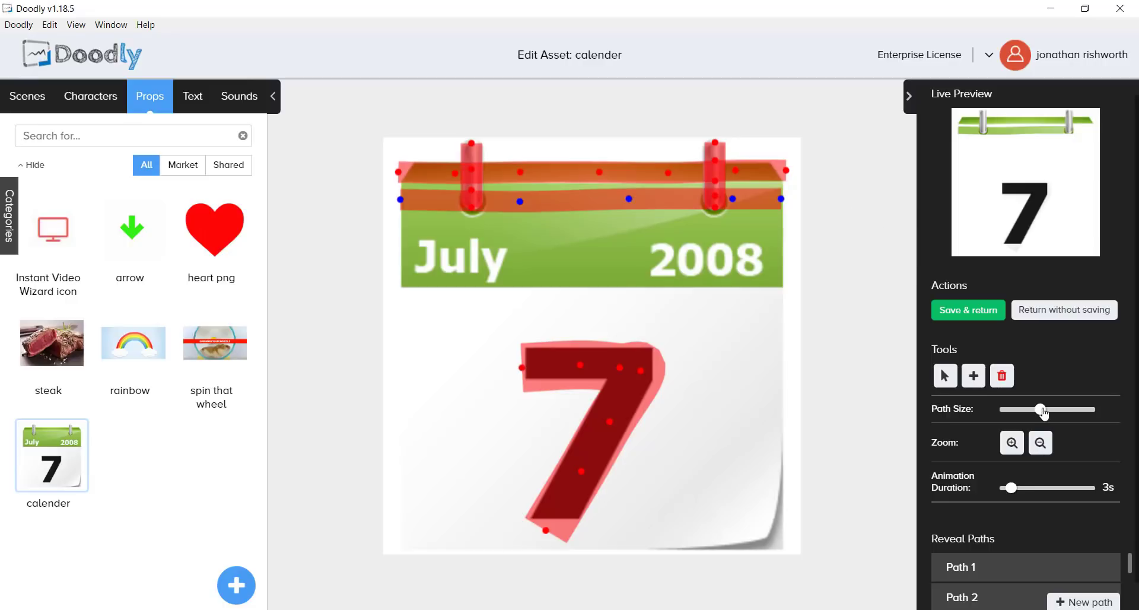
pyautogui.moveTo(1039, 409); pyautogui.dragTo(1090, 409)
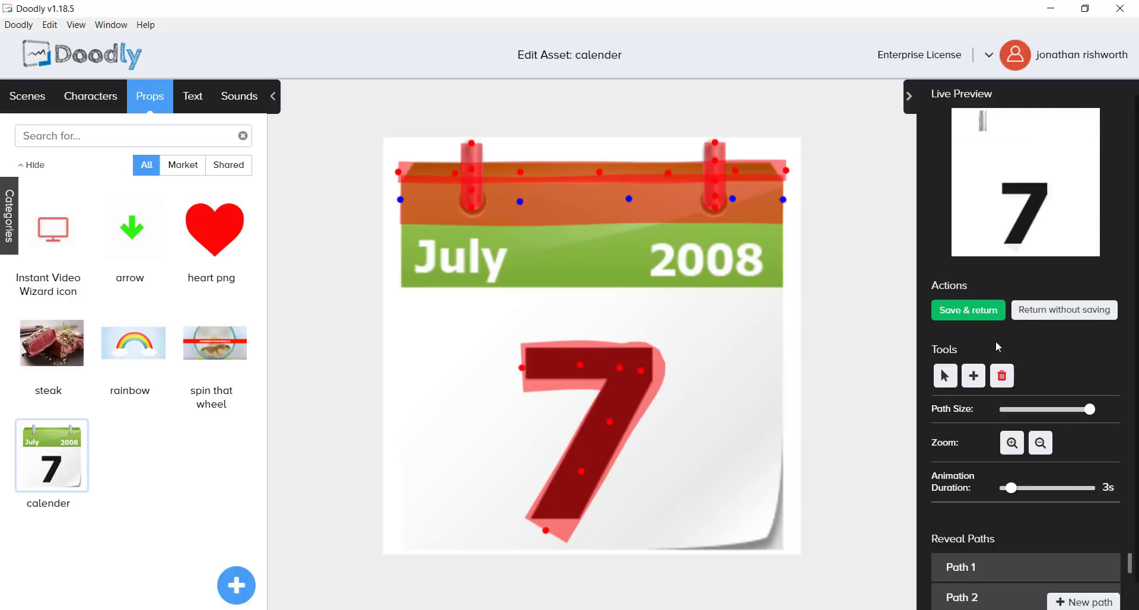
# Add a wide reveal path across the green band over the July and 2008 text
pyautogui.click(1083, 602)
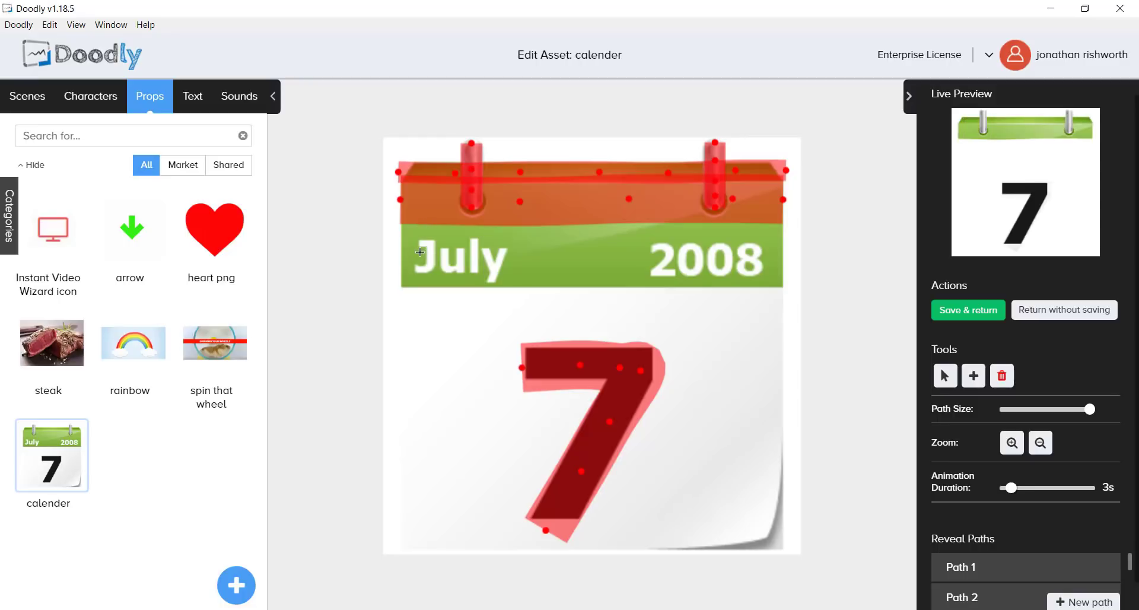
pyautogui.click(524, 244)
pyautogui.click(614, 248)
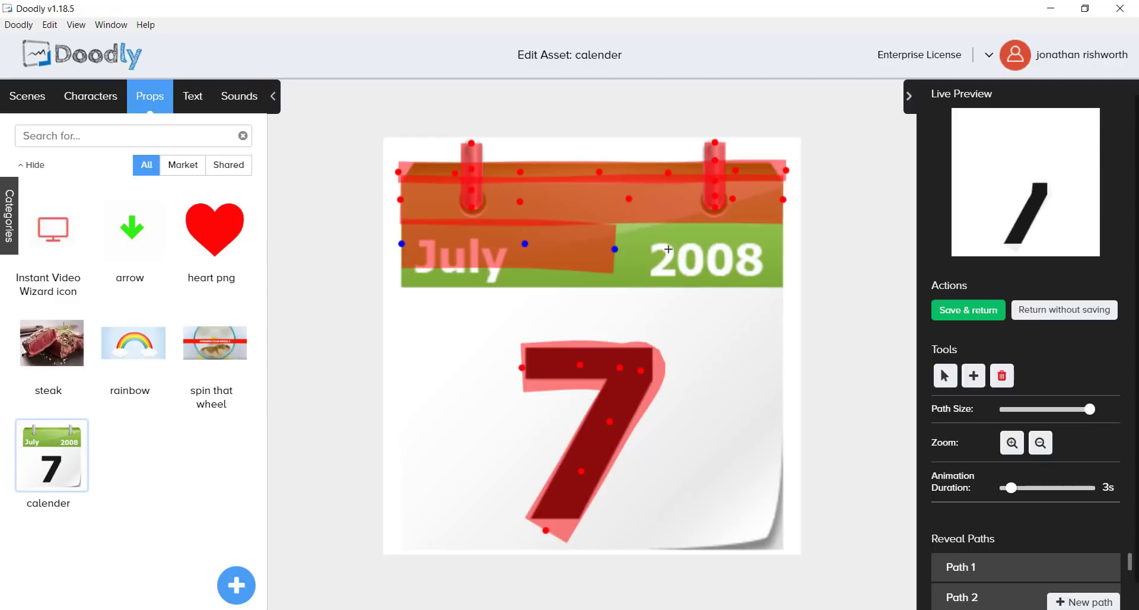
pyautogui.click(714, 249)
pyautogui.click(780, 252)
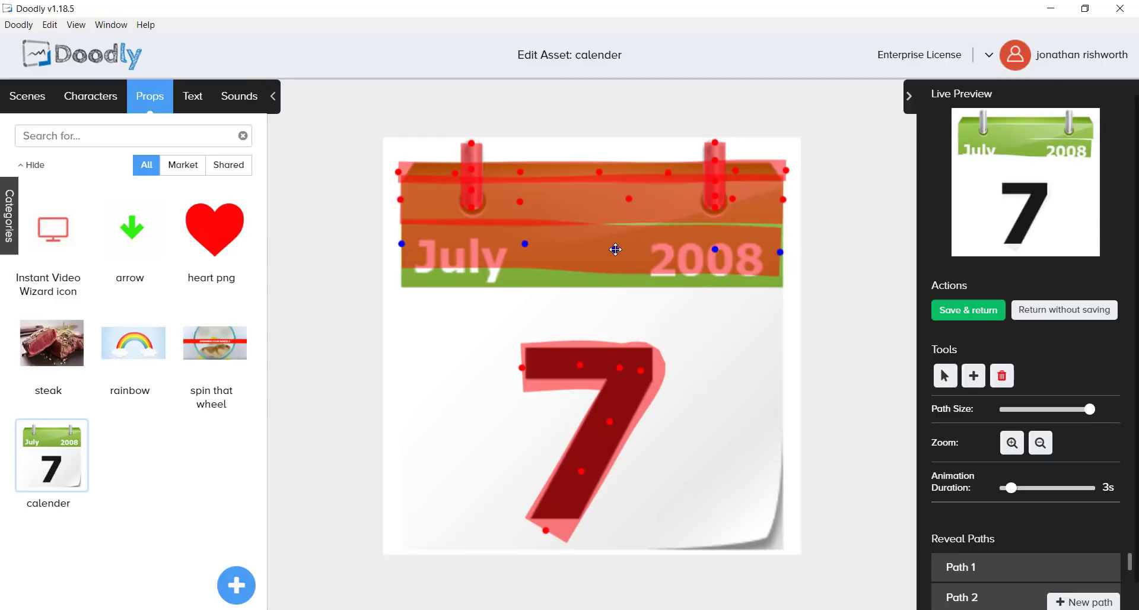
# Level the reveal path over the July and 2008 text past the right edge, and add another wide path along the green band's lower edge
pyautogui.moveTo(615, 249); pyautogui.dragTo(616, 244)
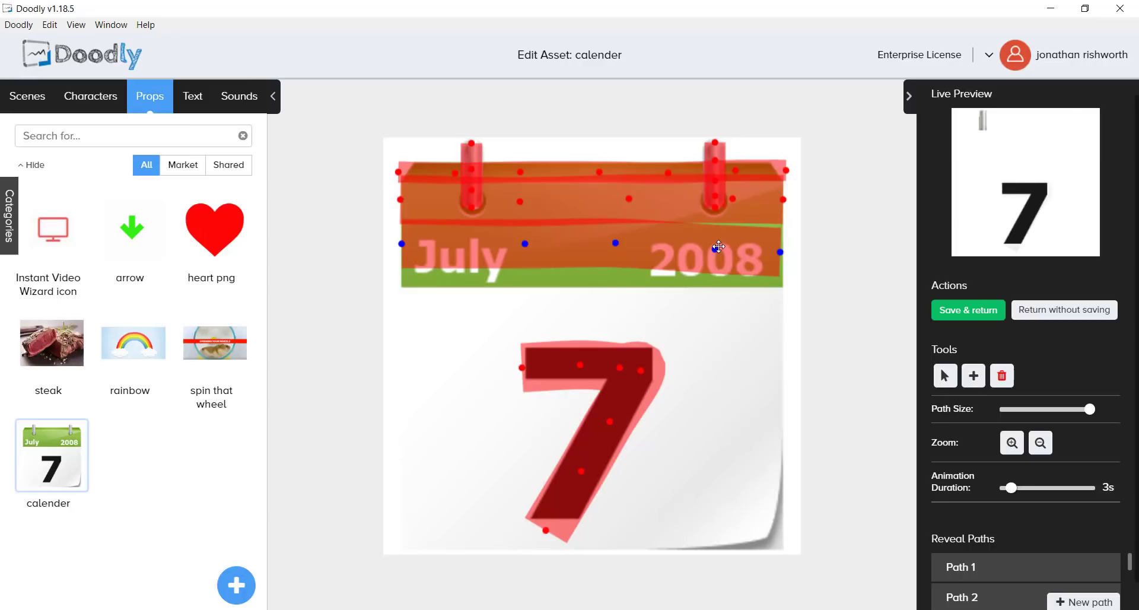
pyautogui.moveTo(715, 249); pyautogui.dragTo(787, 246)
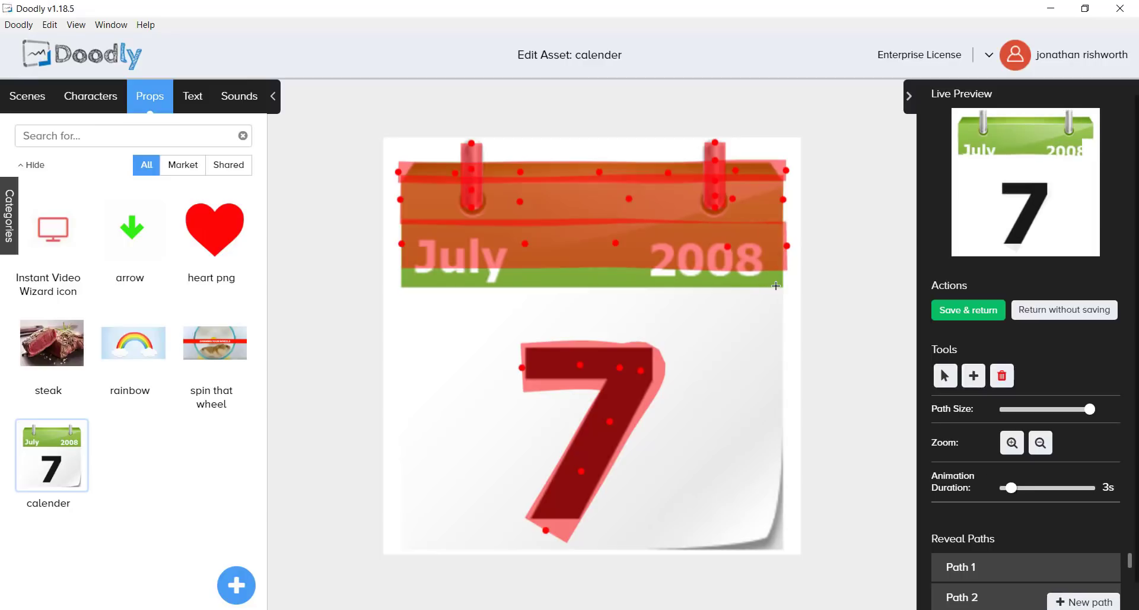
pyautogui.click(684, 286)
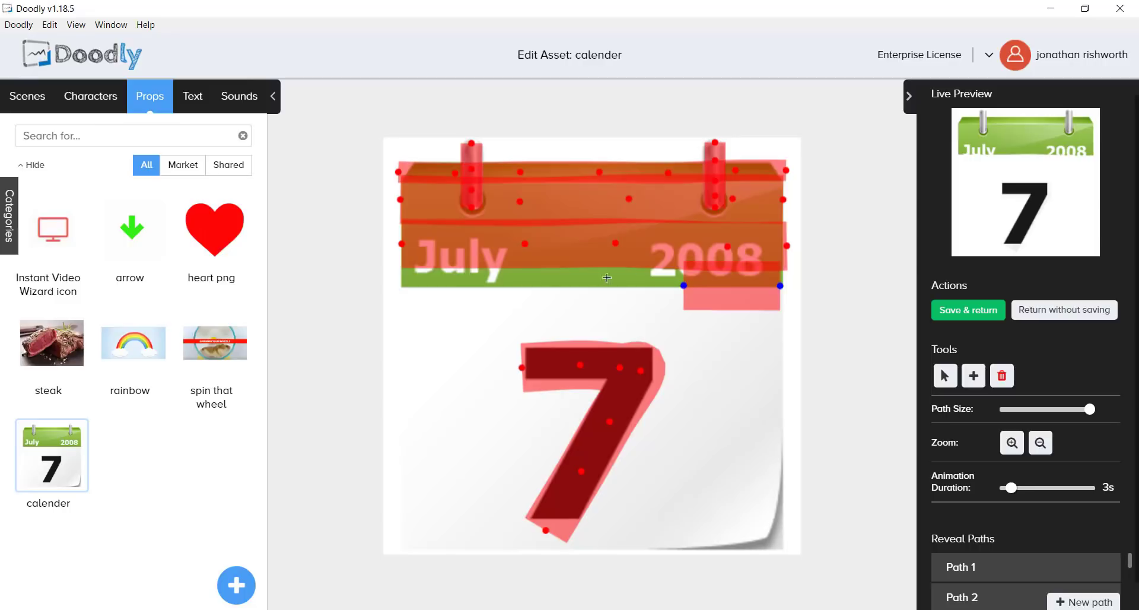
pyautogui.click(560, 282)
pyautogui.click(461, 278)
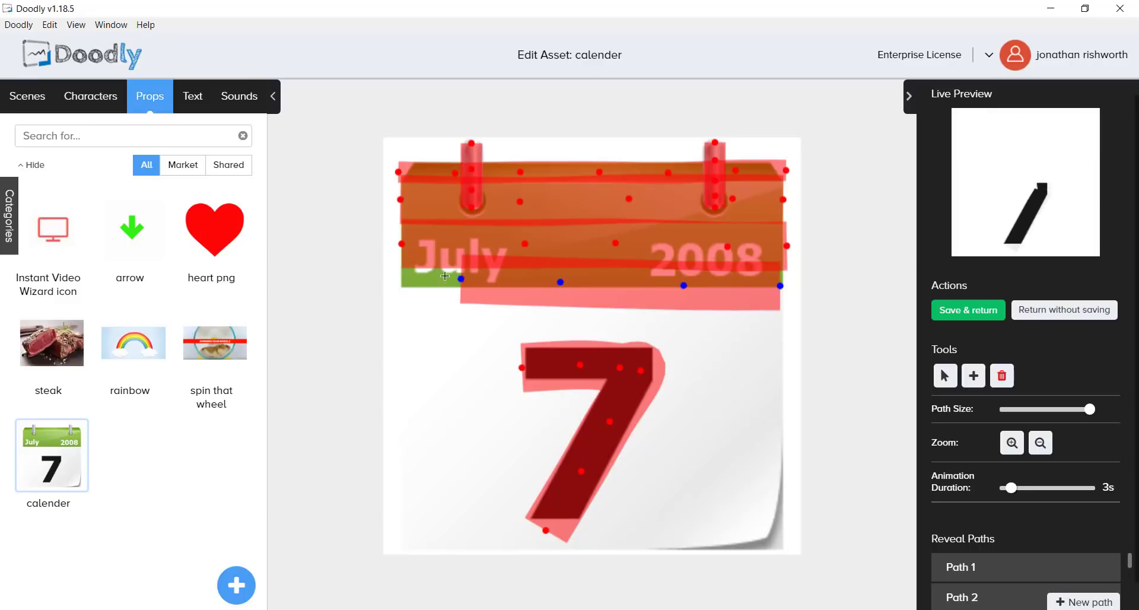
pyautogui.click(400, 279)
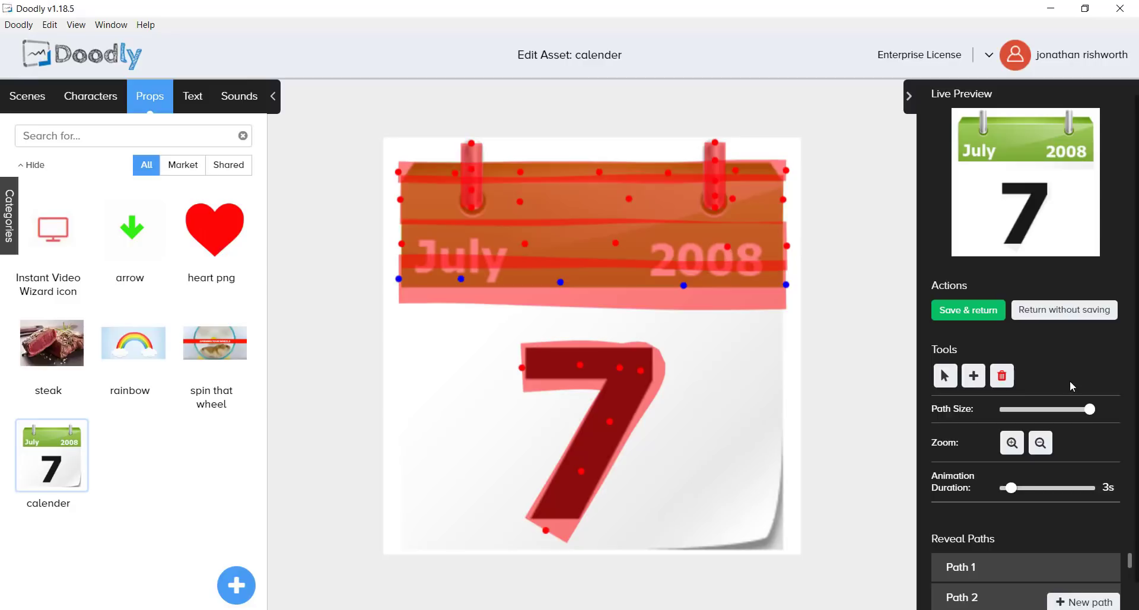
# Continue the lower-edge reveal path down the calendar page's left side to its bottom-left corner
pyautogui.click(973, 376)
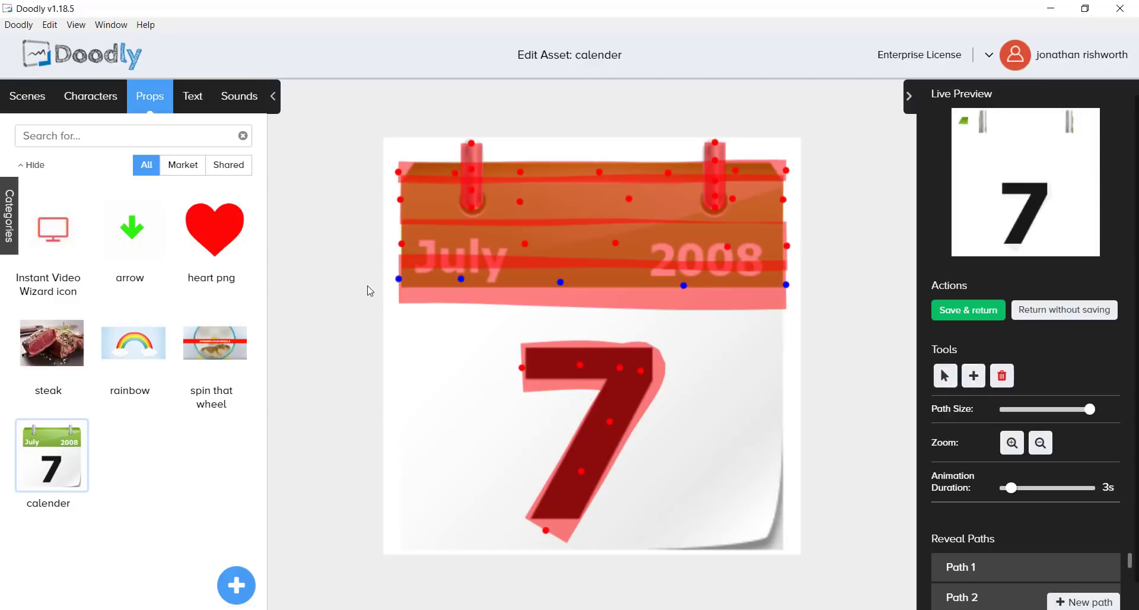
pyautogui.click(402, 317)
pyautogui.click(411, 379)
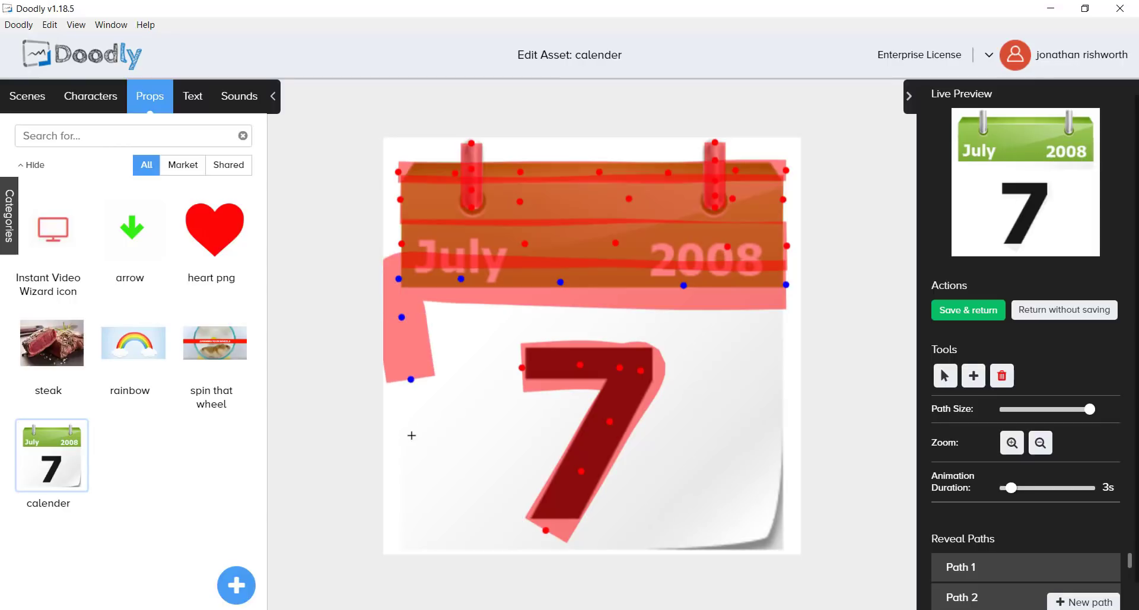
pyautogui.click(411, 462)
pyautogui.click(407, 525)
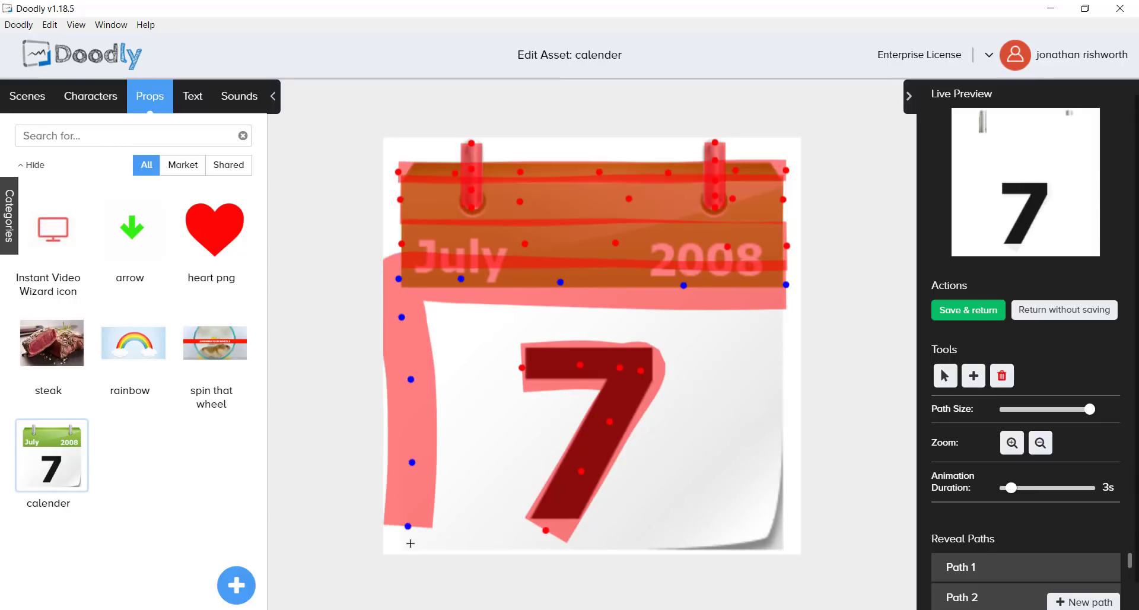
pyautogui.click(409, 551)
# Extend the reveal path along the calendar page's bottom edge up to the start of the curled corner
pyautogui.click(484, 551)
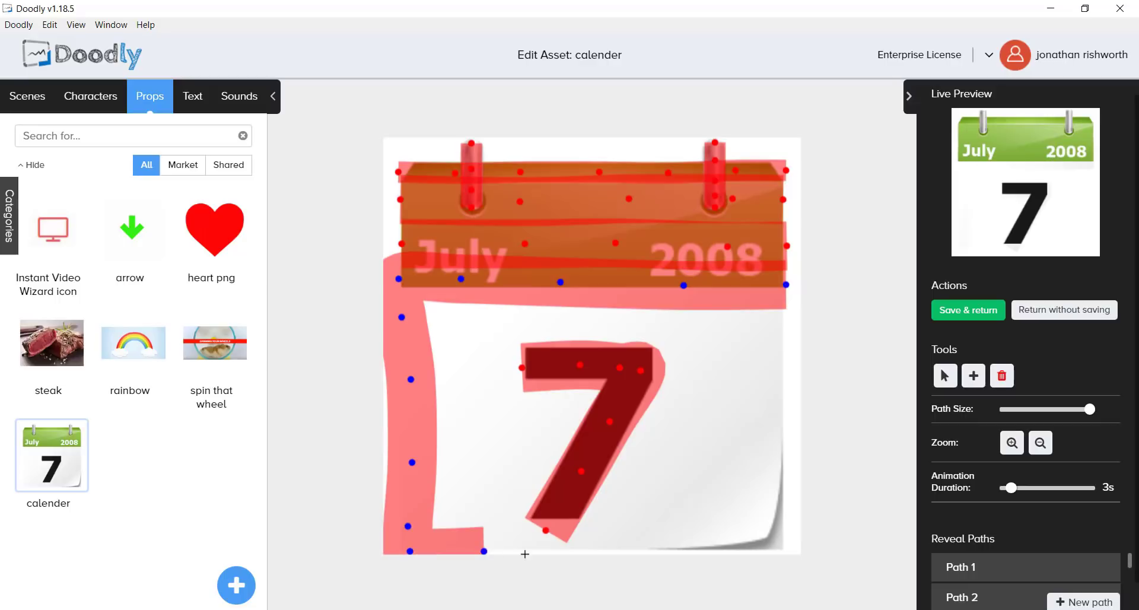
pyautogui.click(555, 552)
pyautogui.click(605, 551)
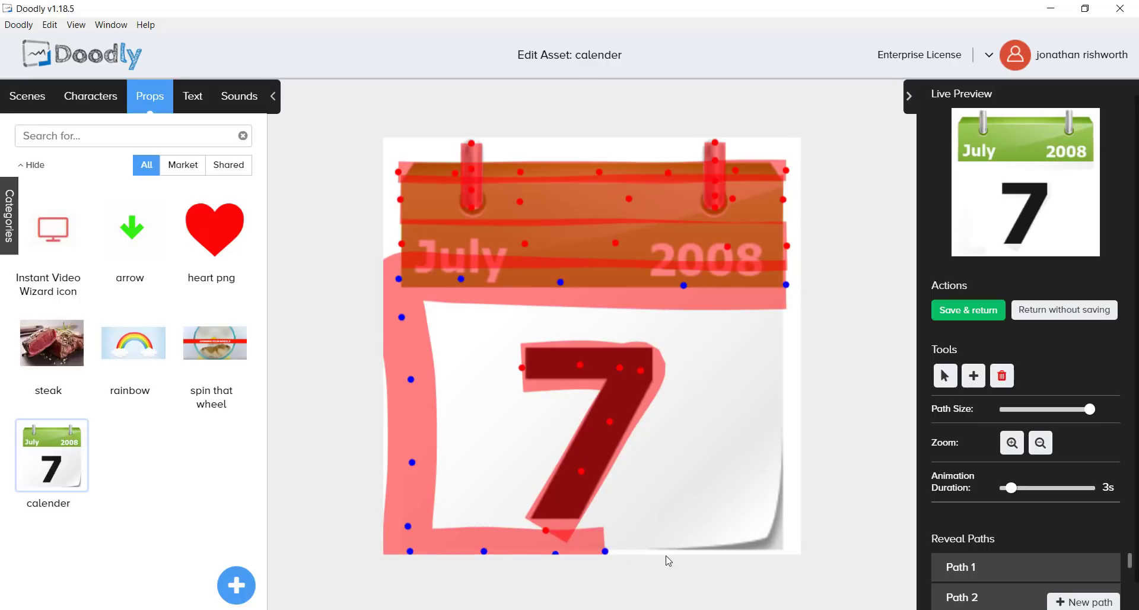
pyautogui.click(691, 548)
pyautogui.click(717, 545)
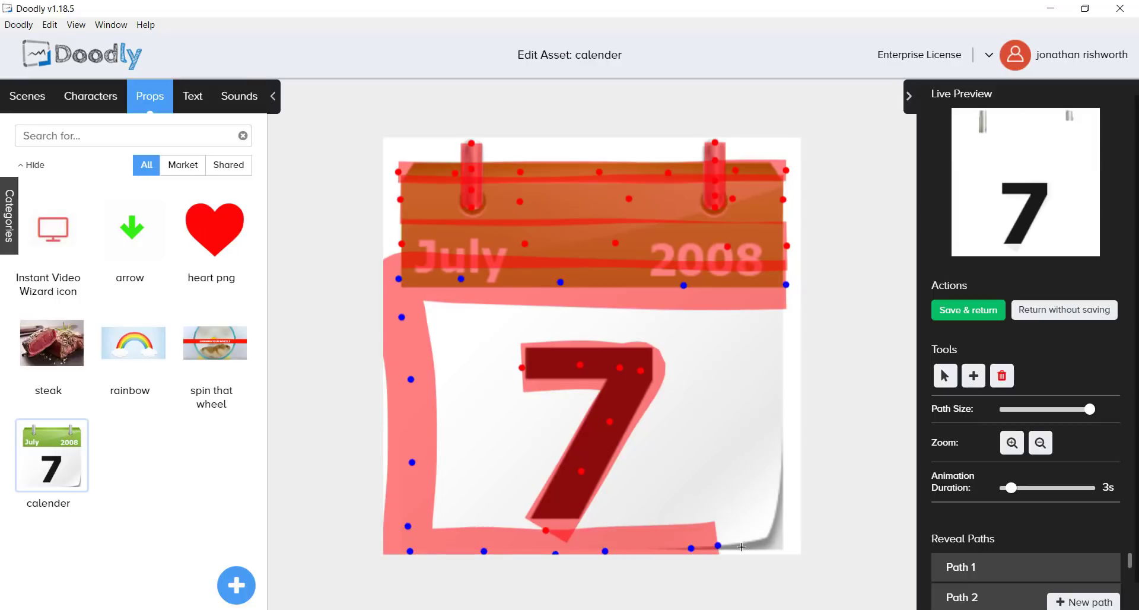
# Carry the reveal path around the curled page corner and up the calendar's right side to the green band
pyautogui.click(746, 547)
pyautogui.click(760, 539)
pyautogui.click(771, 529)
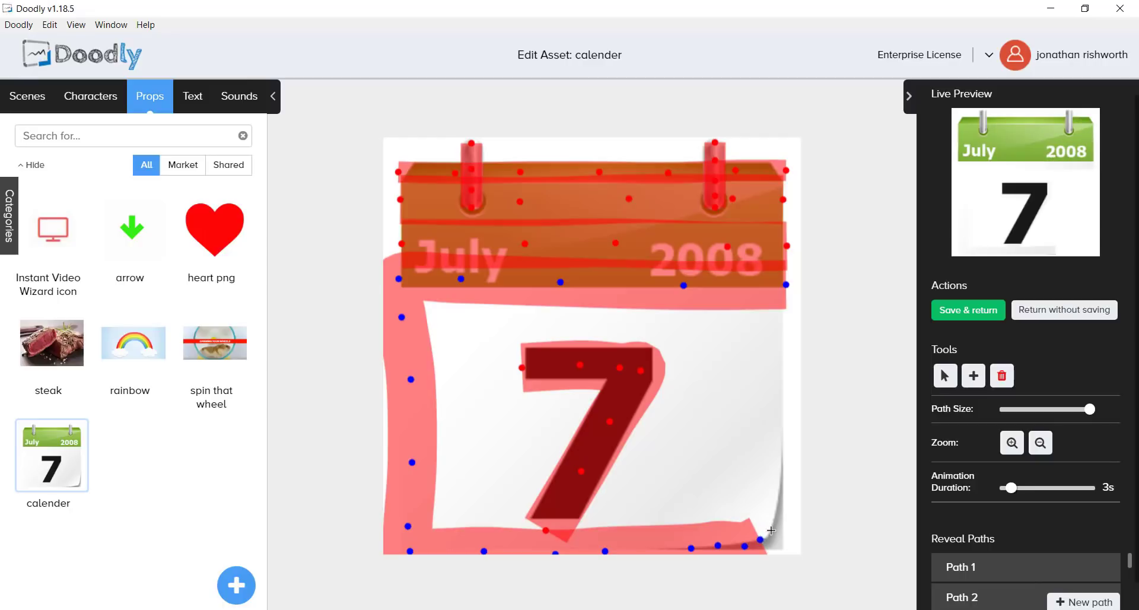
pyautogui.click(776, 518)
pyautogui.click(782, 498)
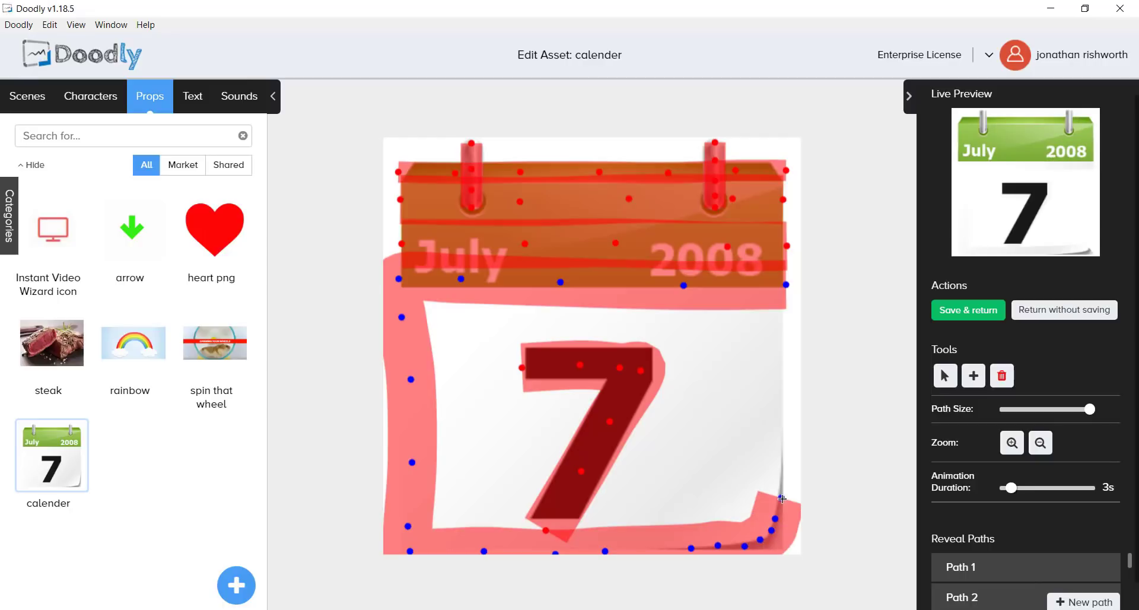
pyautogui.click(786, 480)
pyautogui.click(786, 422)
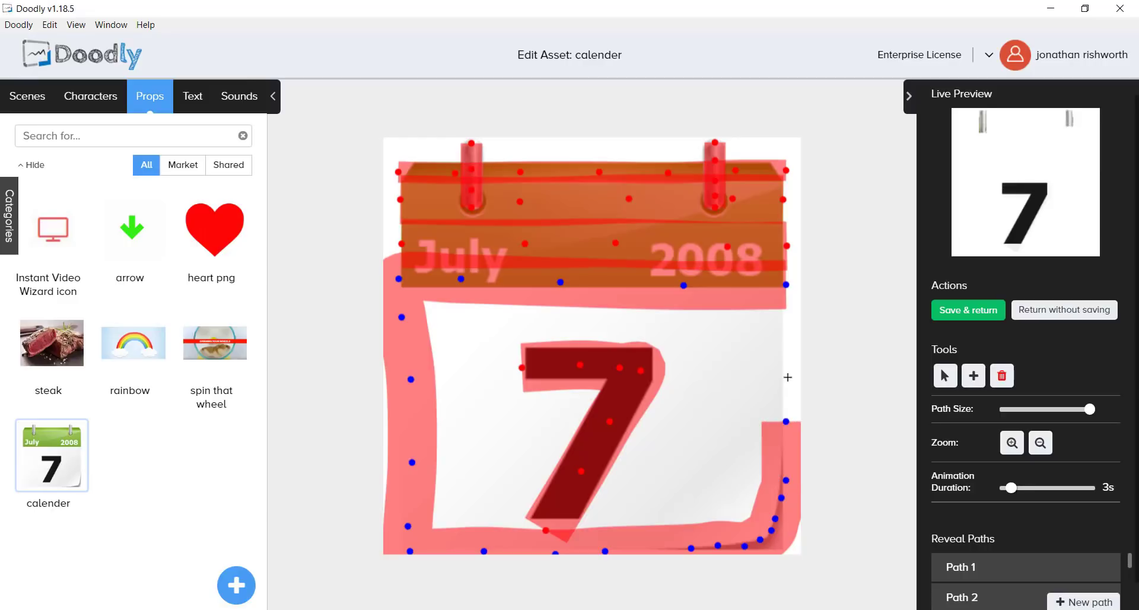
pyautogui.click(787, 358)
pyautogui.click(784, 304)
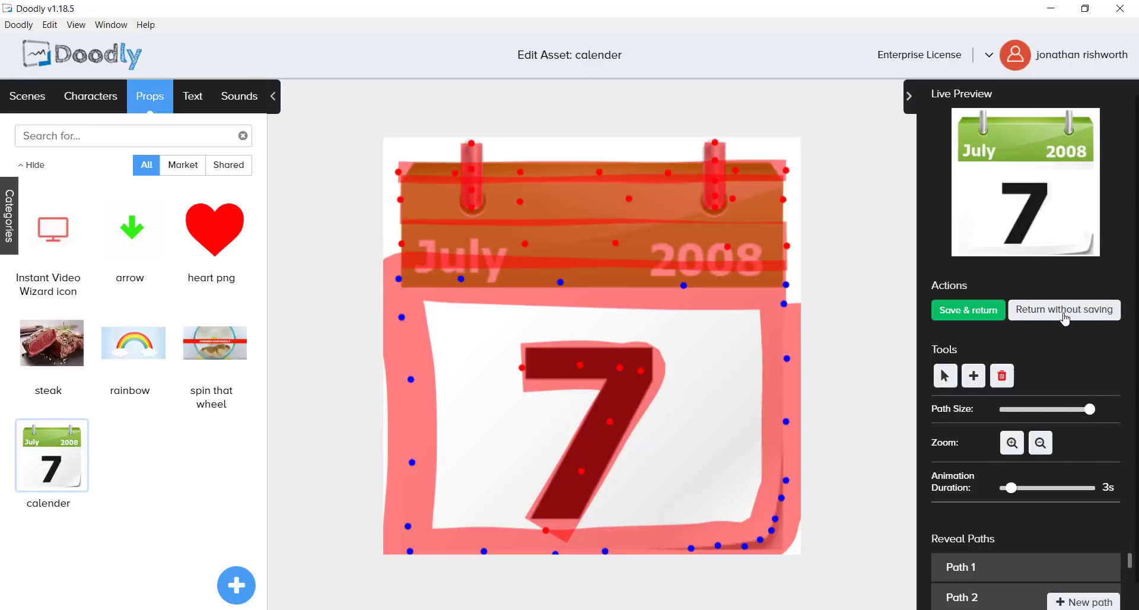
# Save the calendar's reveal paths, return to the video, and preview the drawing animation
pyautogui.click(957, 316)
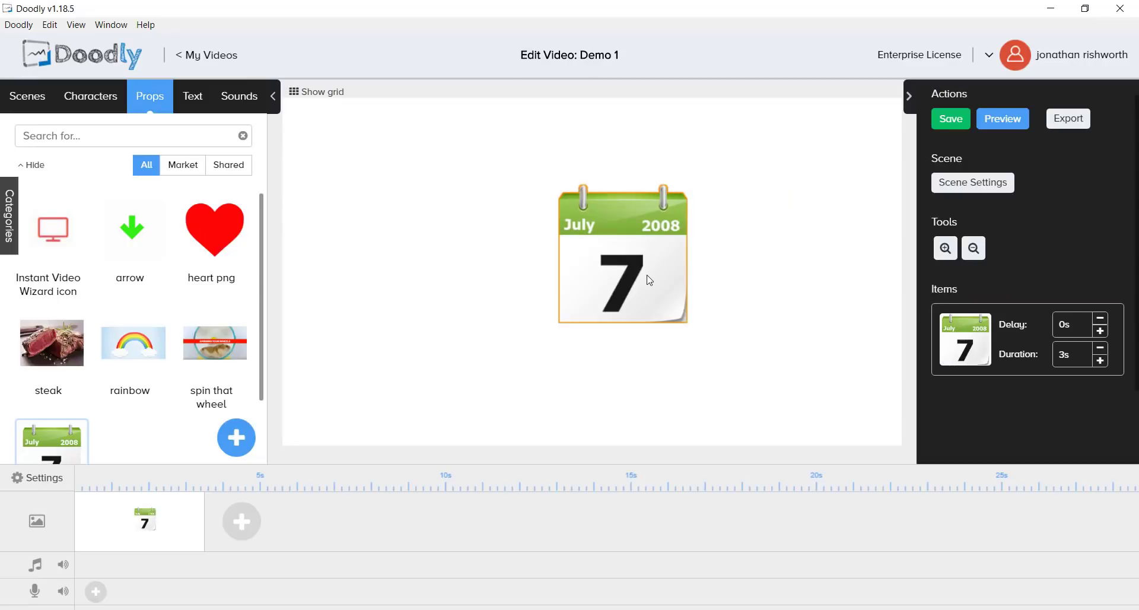
pyautogui.click(1002, 122)
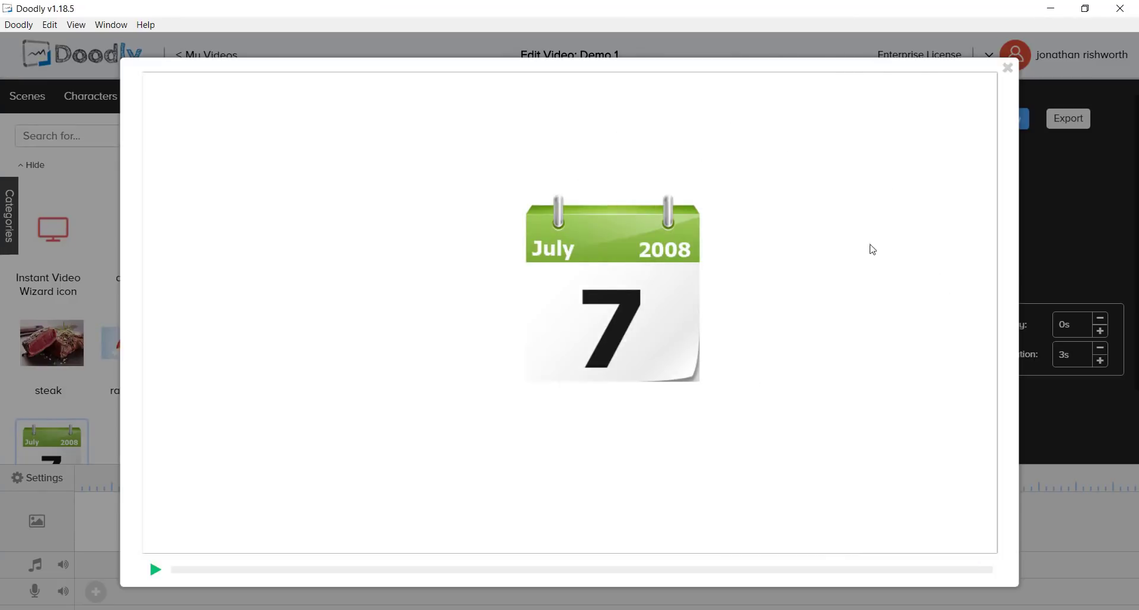
pyautogui.click(1007, 68)
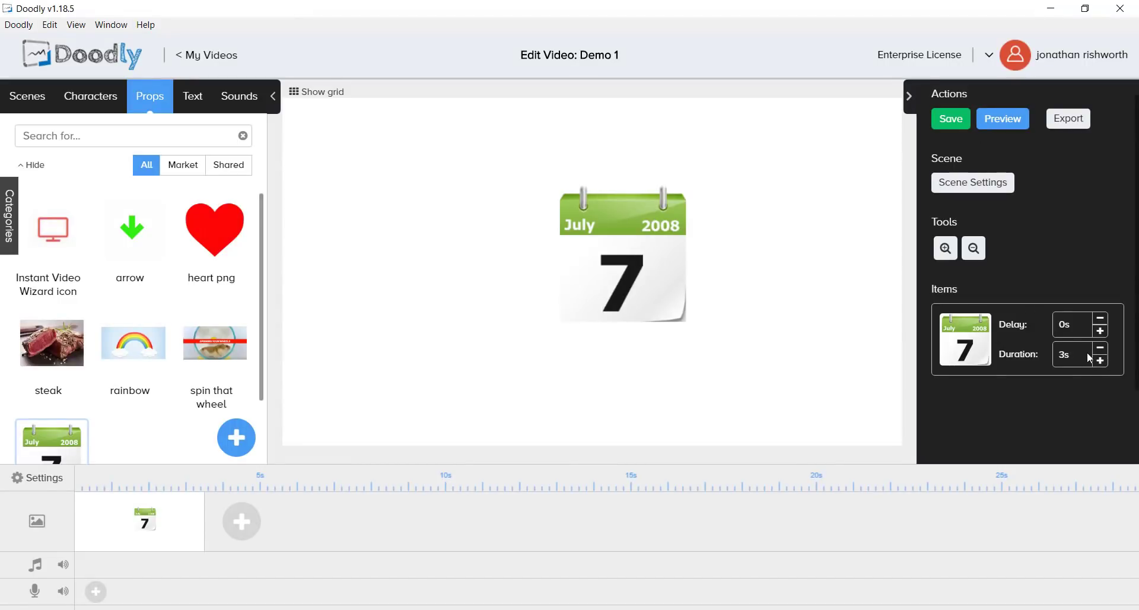
# Set the calendar's drawing duration to 6 seconds and preview the video again
pyautogui.doubleClick(1071, 354)
pyautogui.press('BackSpace')
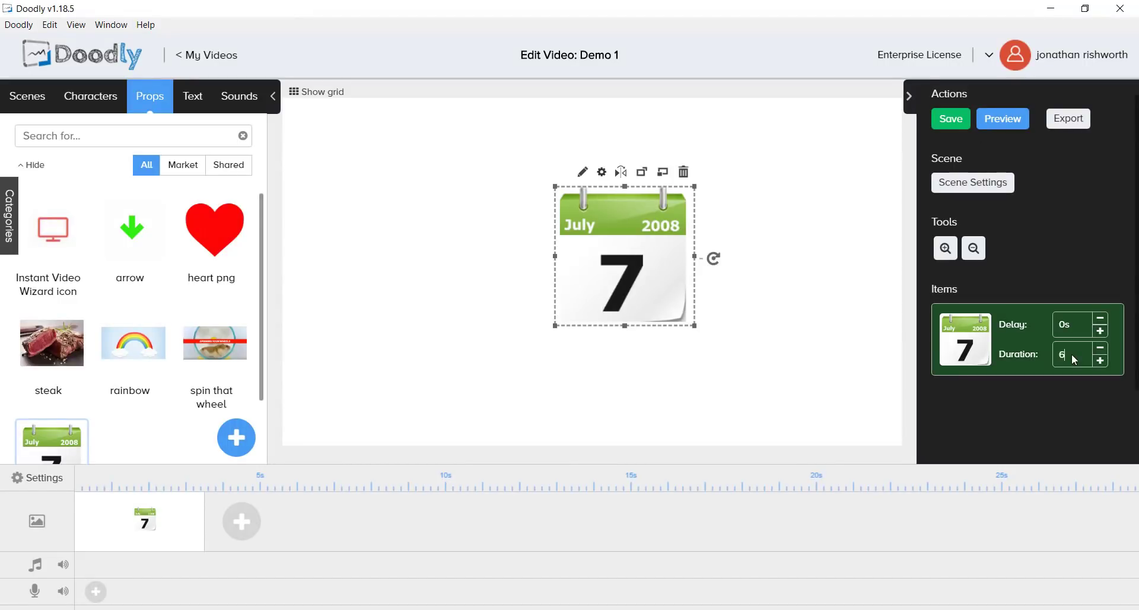
pyautogui.write('6')
pyautogui.press('Return')
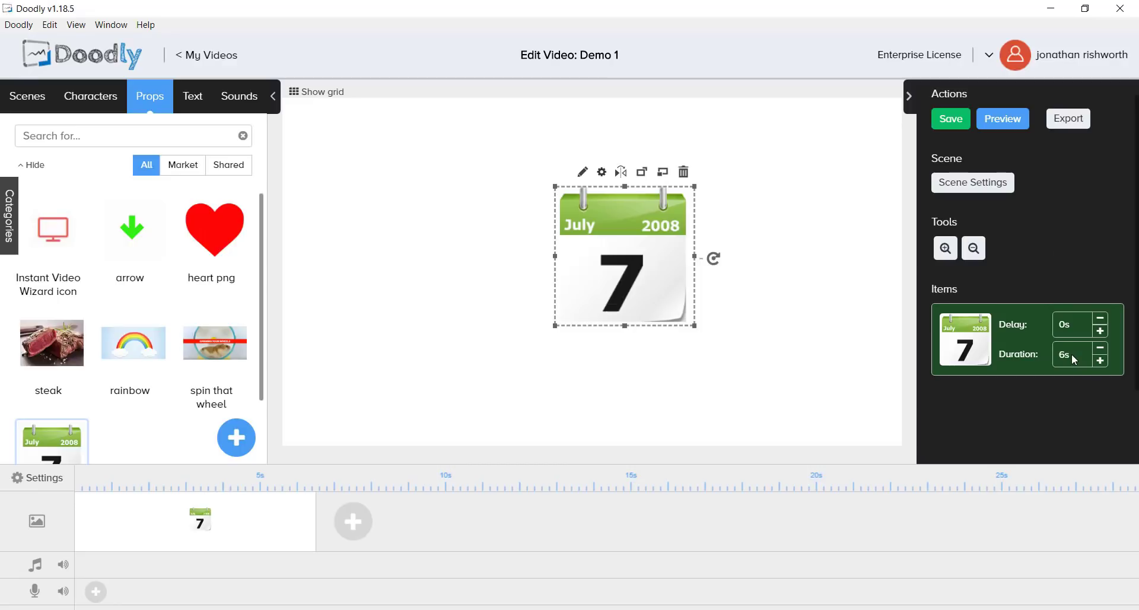
pyautogui.click(1008, 121)
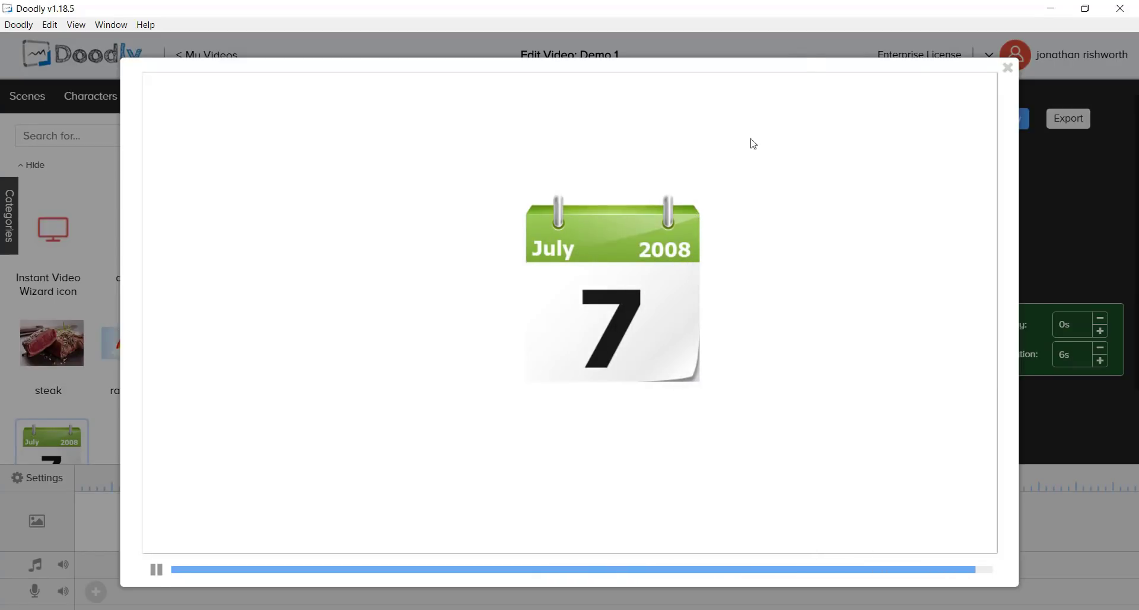
pyautogui.click(1008, 69)
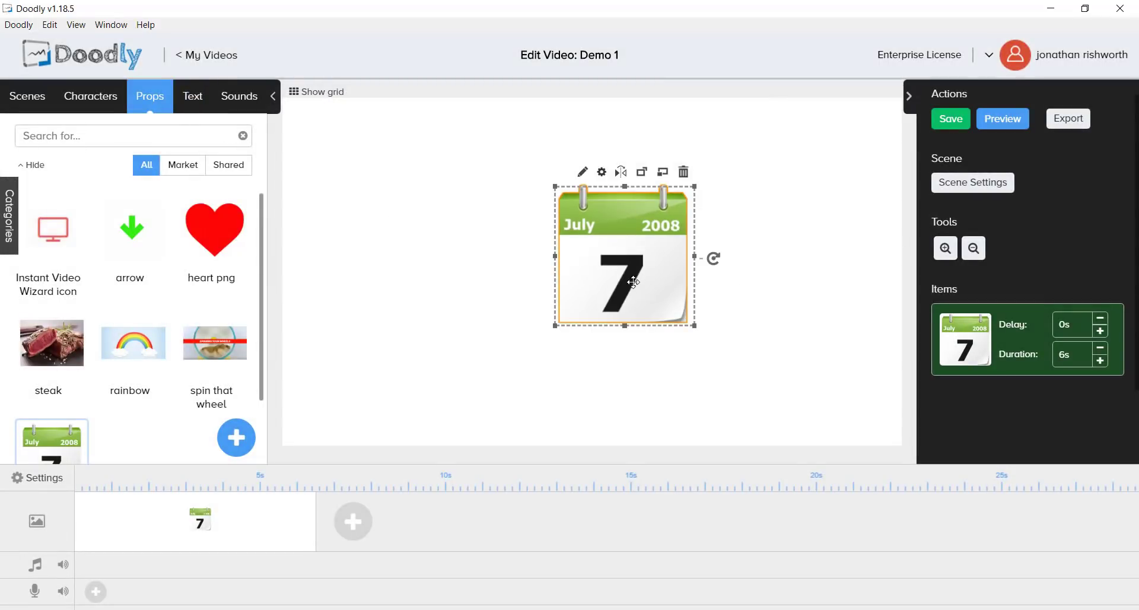
# Move the calendar to just left of the canvas centre
pyautogui.moveTo(553, 282); pyautogui.dragTo(395, 279)
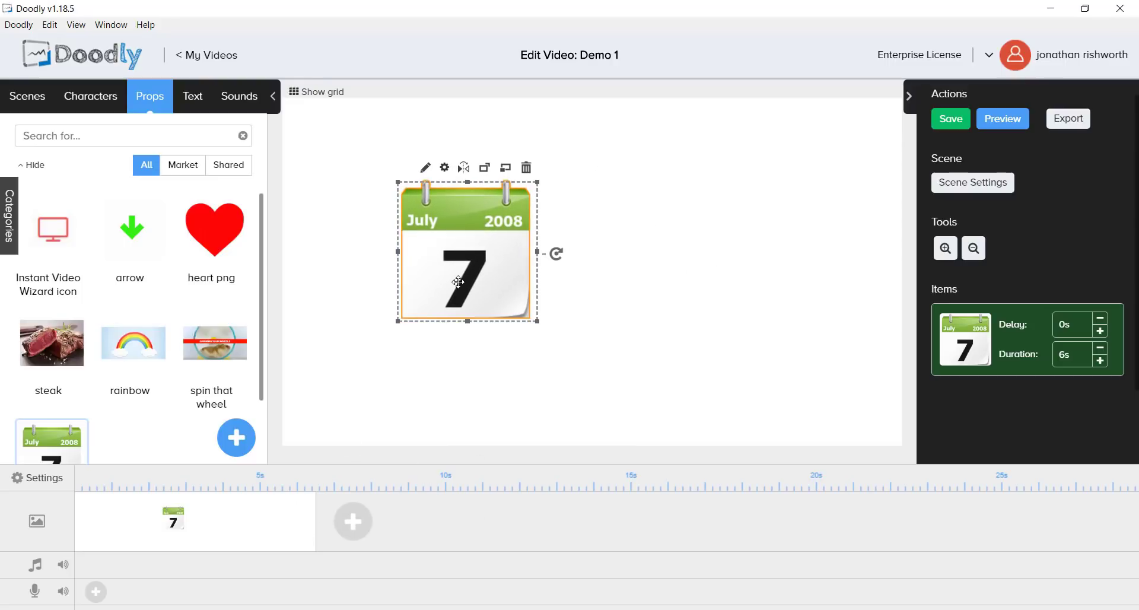
pyautogui.moveTo(474, 251); pyautogui.dragTo(529, 247)
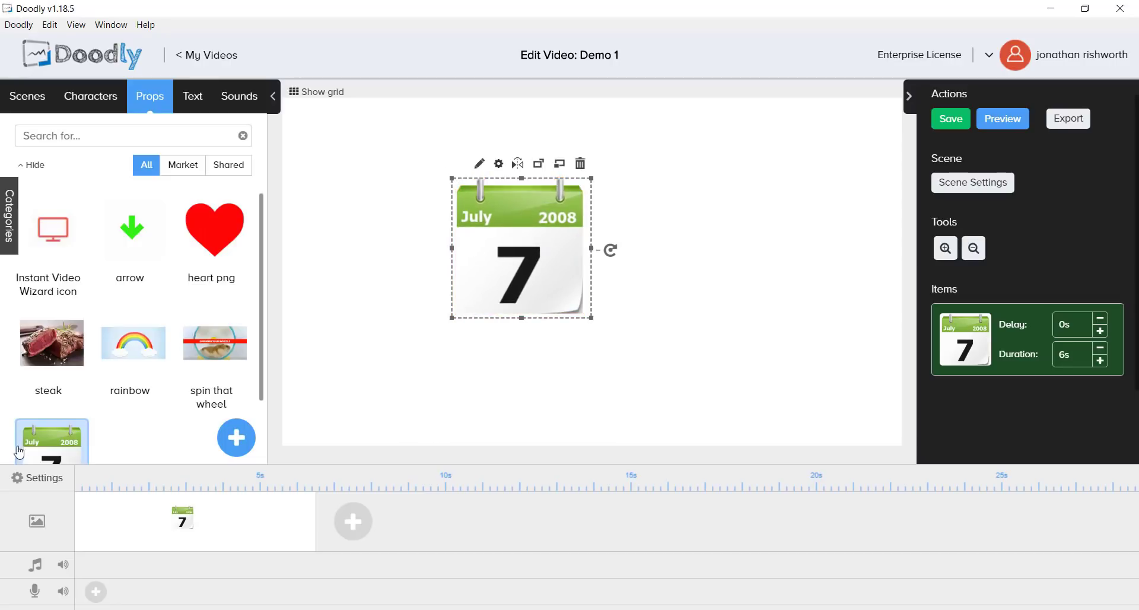
# Set the video's scene transition to Swipe left and apply the settings
pyautogui.click(34, 478)
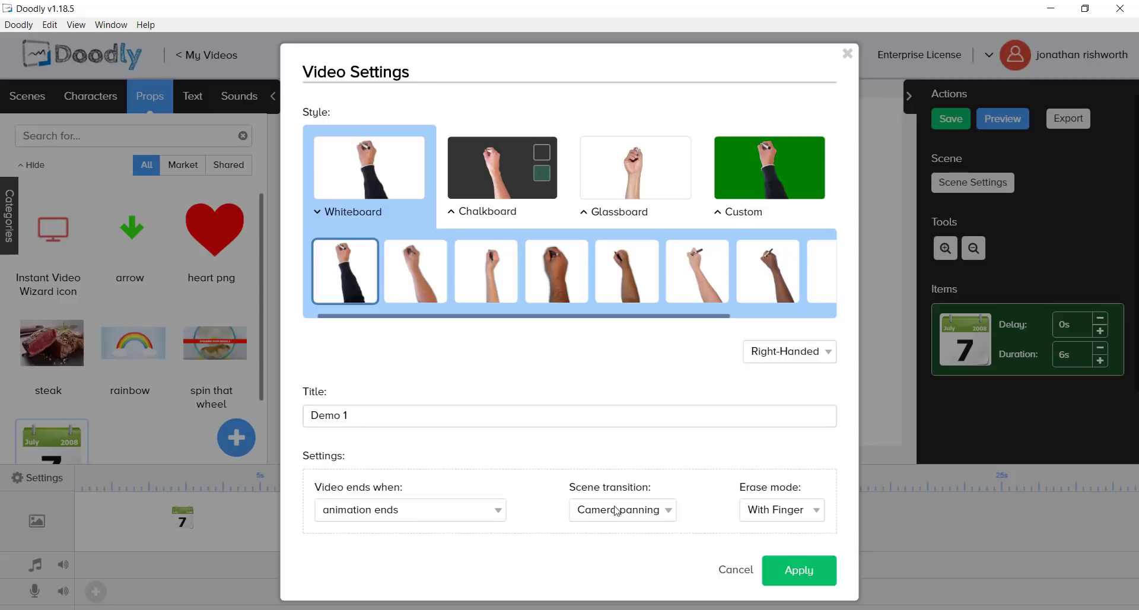
pyautogui.click(617, 510)
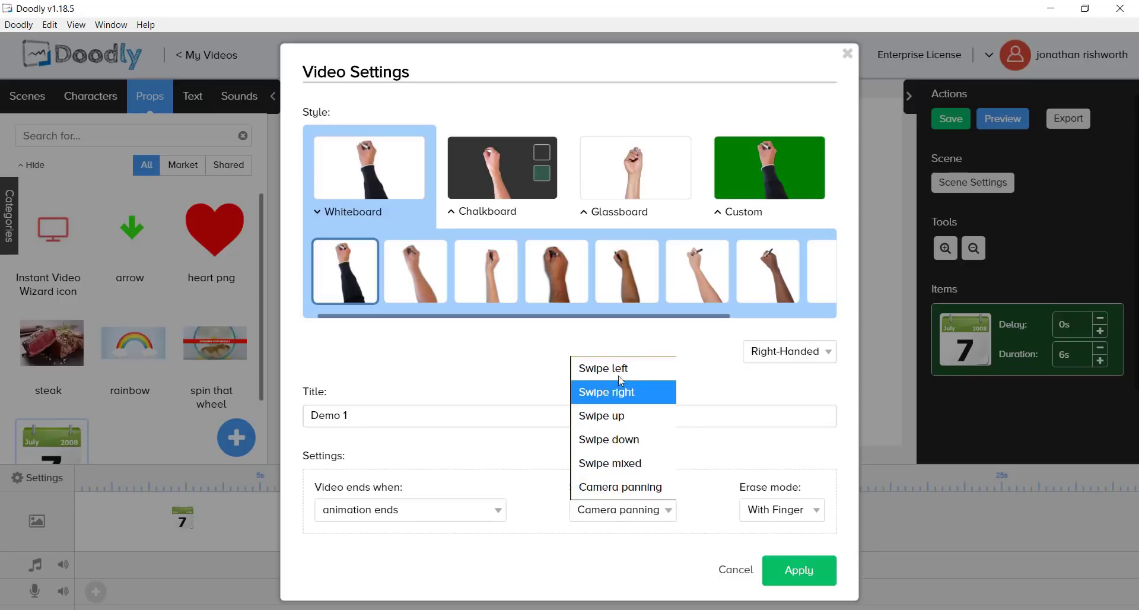
pyautogui.click(611, 369)
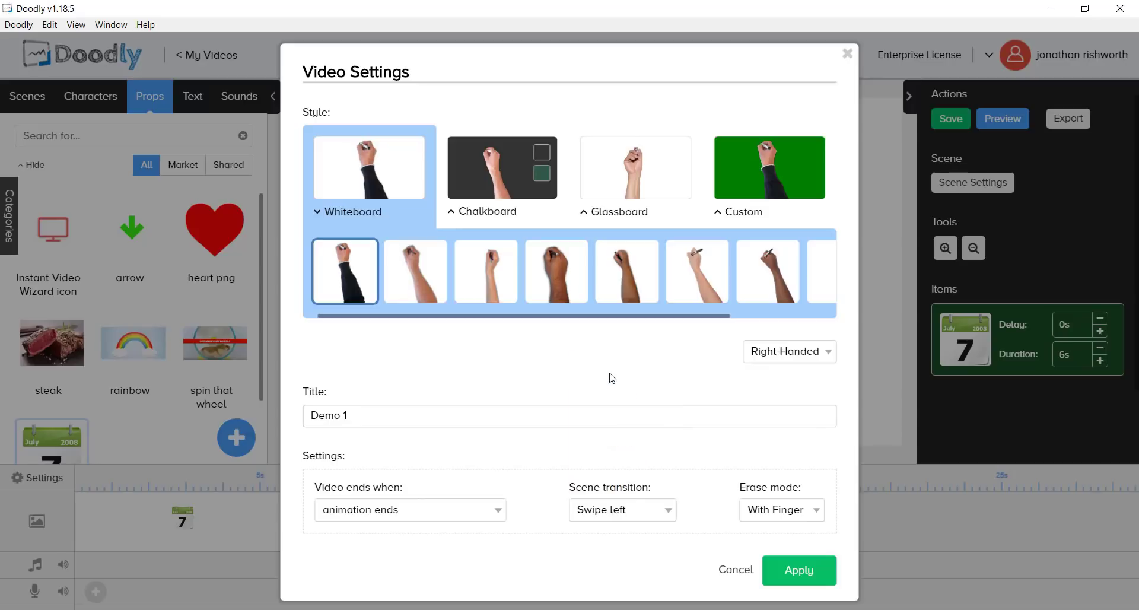
pyautogui.click(789, 570)
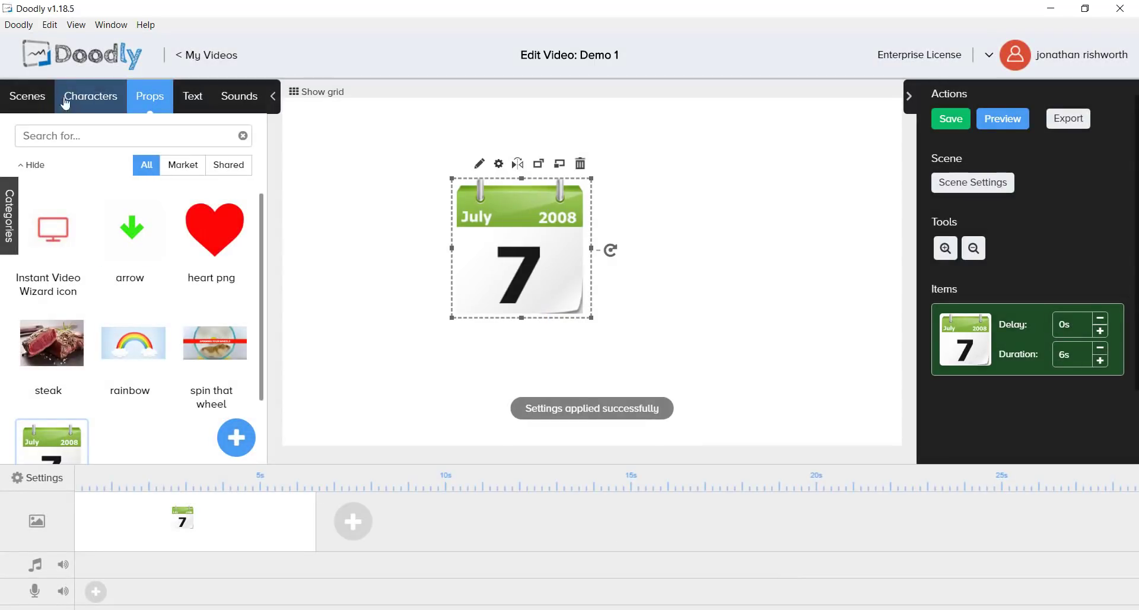
# Add the Roger Sprinting character from all character categories and shift it slightly down, overlapping the calendar's right side
pyautogui.click(88, 106)
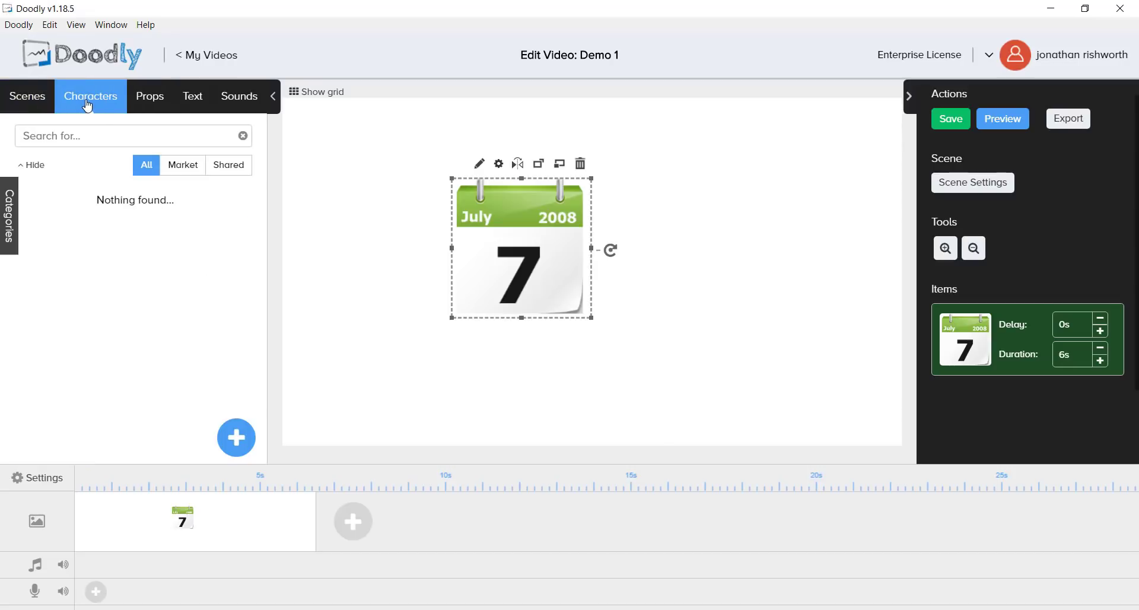
pyautogui.click(10, 212)
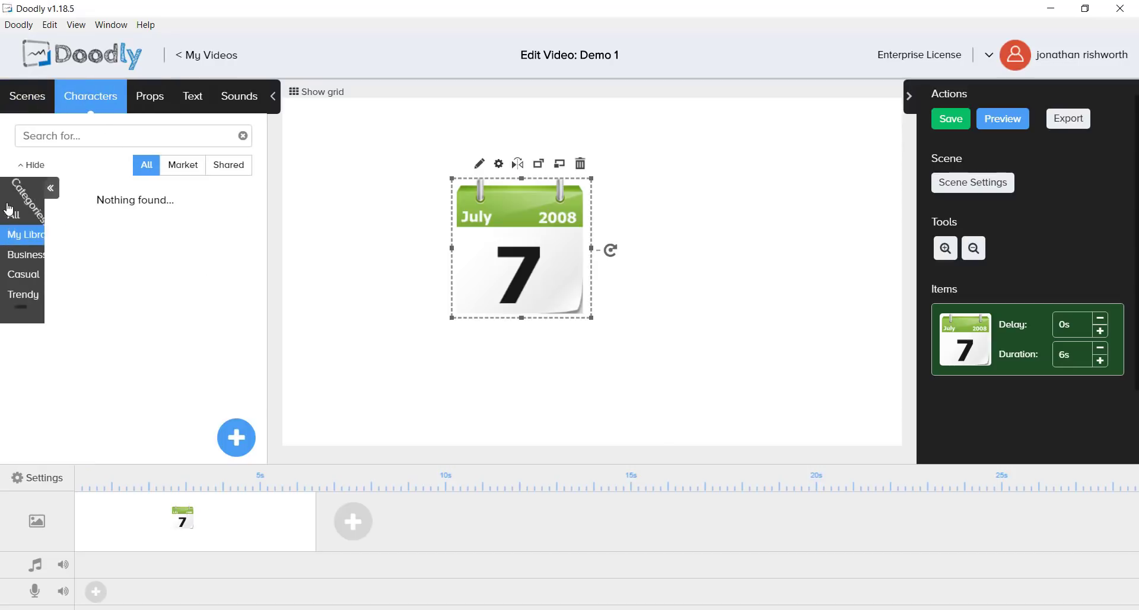
pyautogui.click(42, 218)
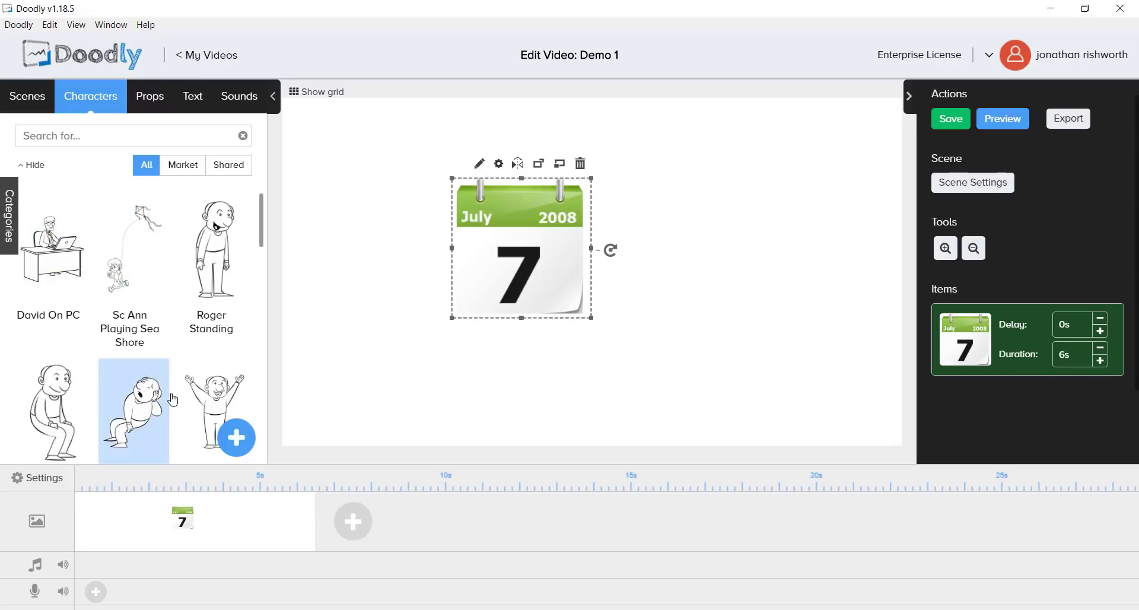
pyautogui.scroll(-1, 177, 374)
pyautogui.scroll(-10, 177, 374)
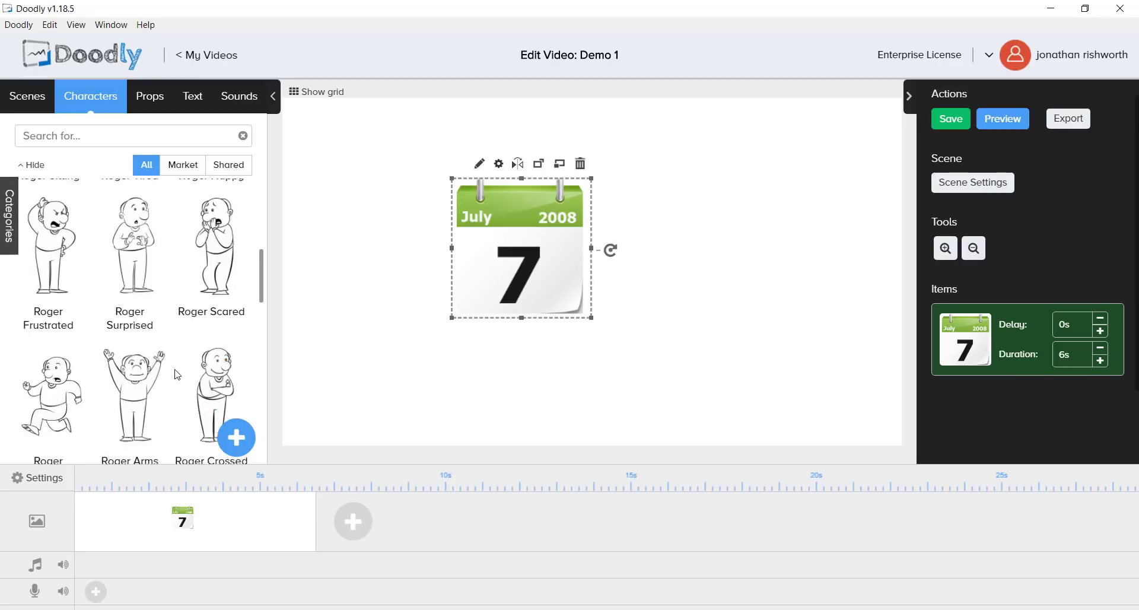
pyautogui.click(48, 253)
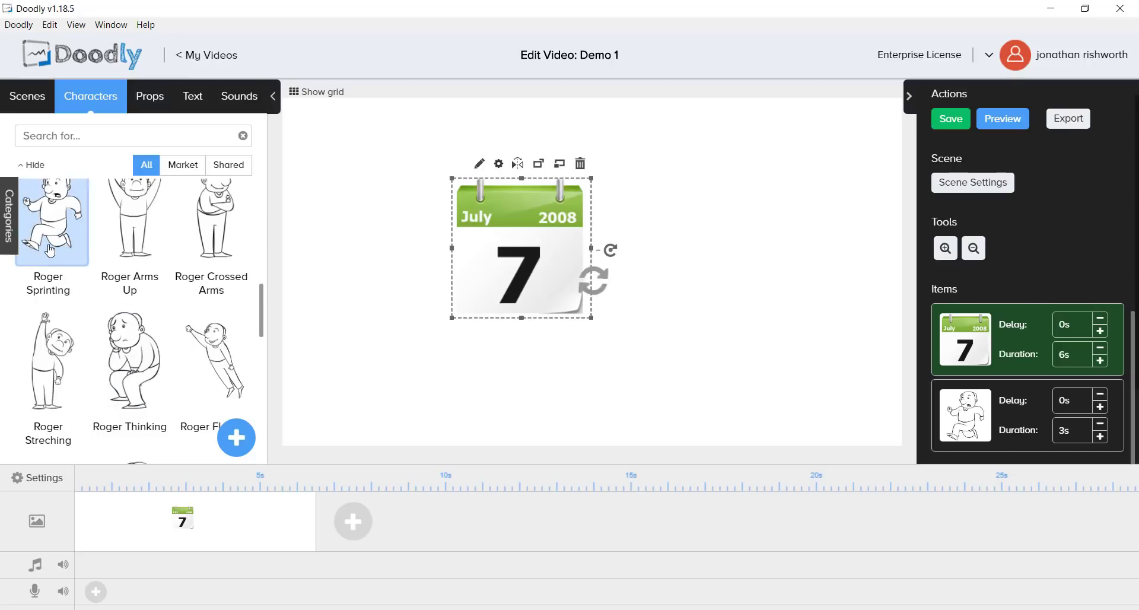
pyautogui.click(629, 276)
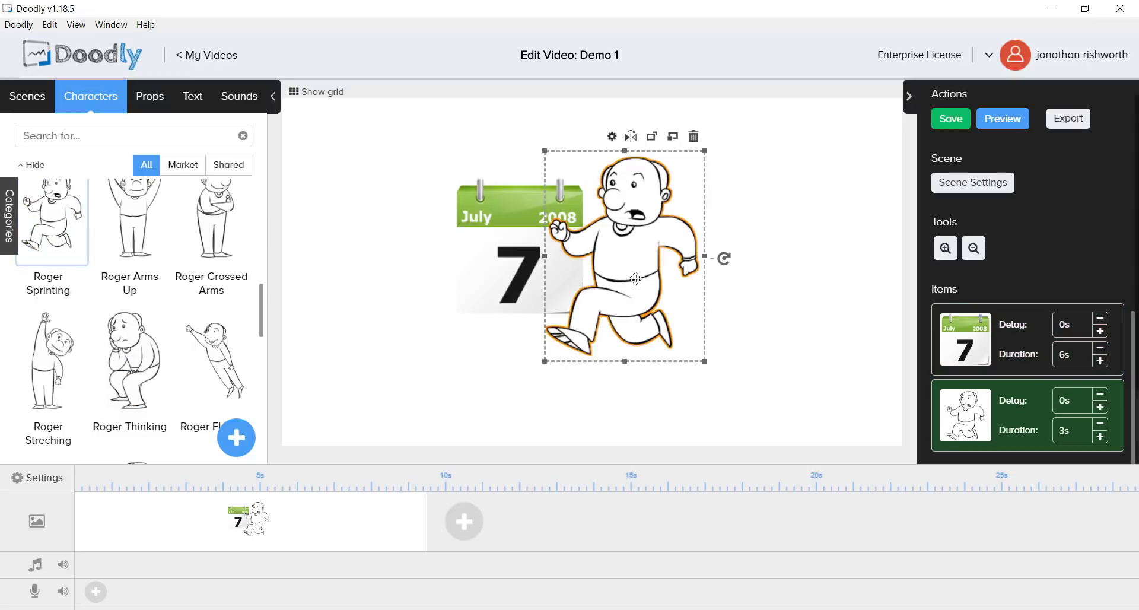
pyautogui.moveTo(634, 280)
pyautogui.mouseDown()
pyautogui.moveTo(606, 319)
pyautogui.moveTo(637, 295)
pyautogui.mouseUp()
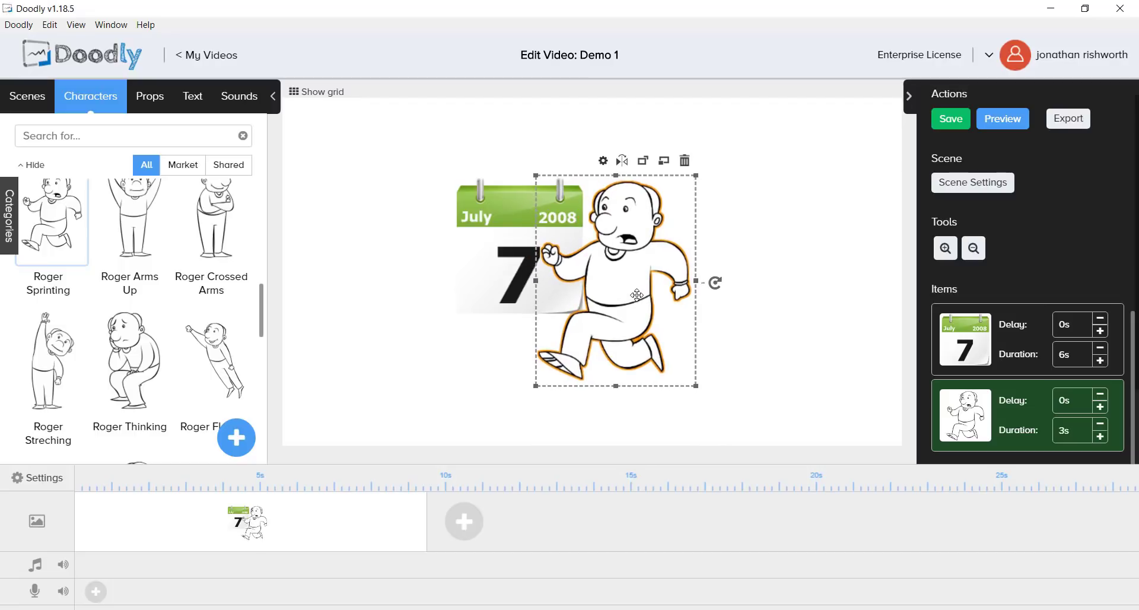
# Set the calendar's drawing duration to 4 seconds and preview the video
pyautogui.click(1070, 354)
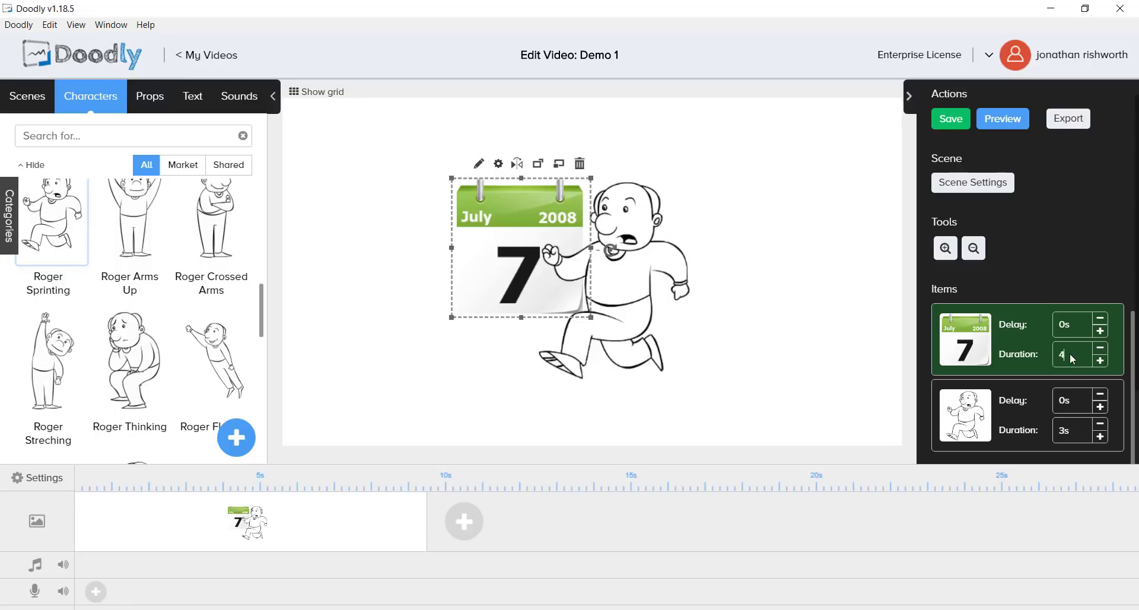
pyautogui.press('Return')
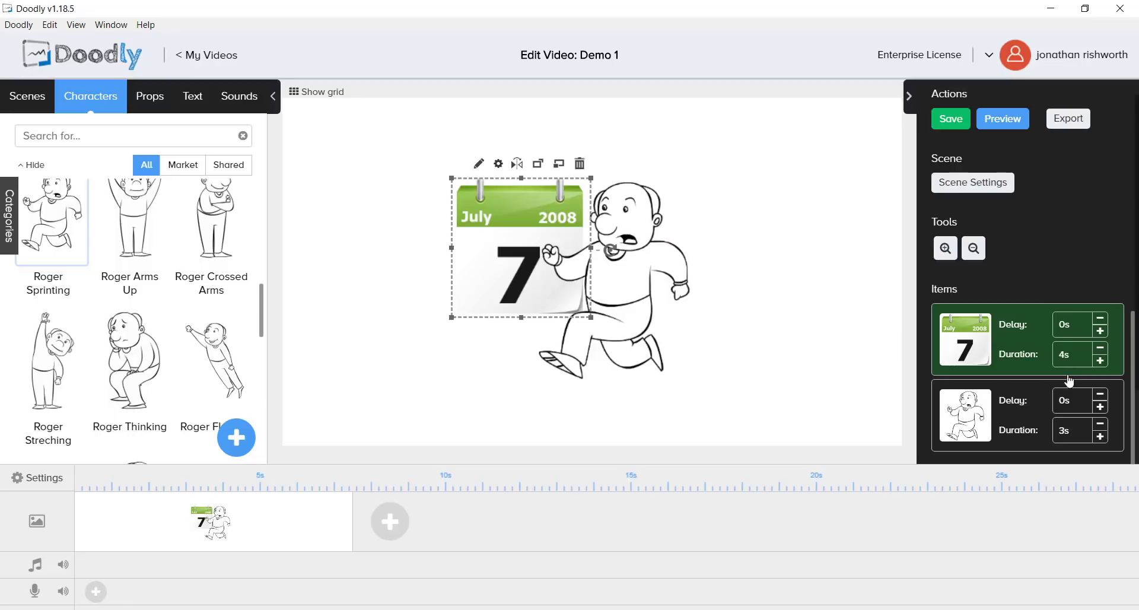
pyautogui.click(989, 119)
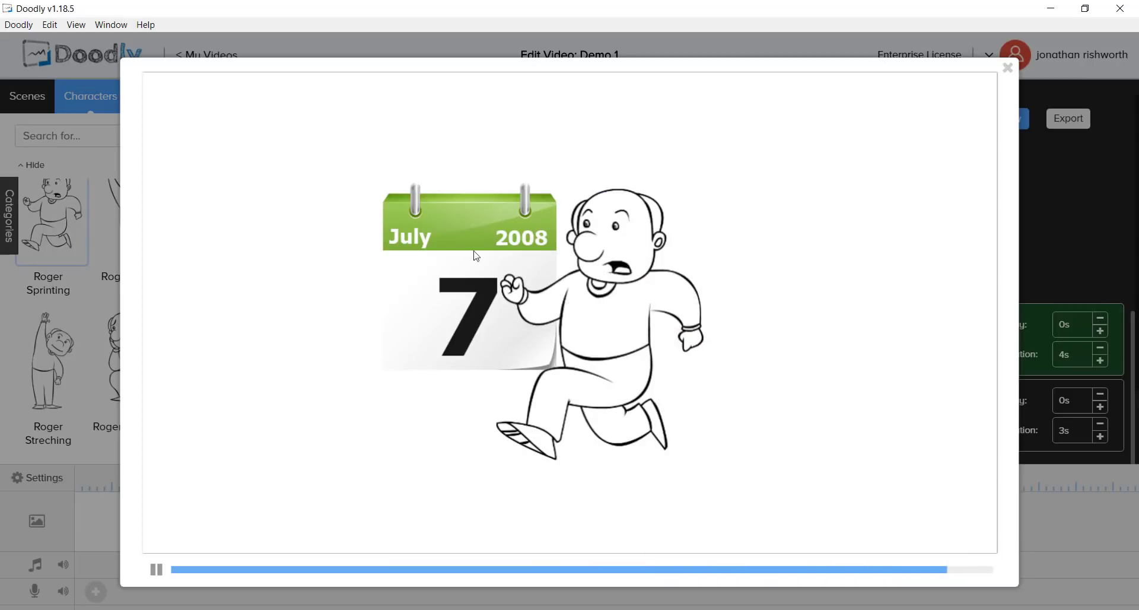
pyautogui.click(1007, 68)
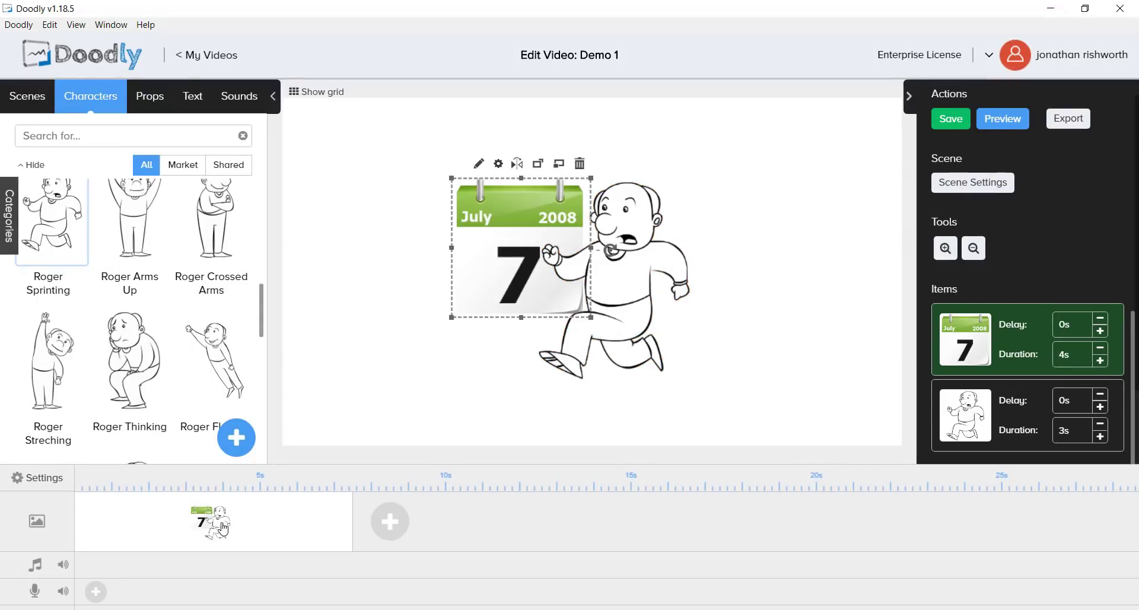
# Delete the sprinting Roger character from the calendar scene
pyautogui.click(631, 274)
pyautogui.rightClick(629, 267)
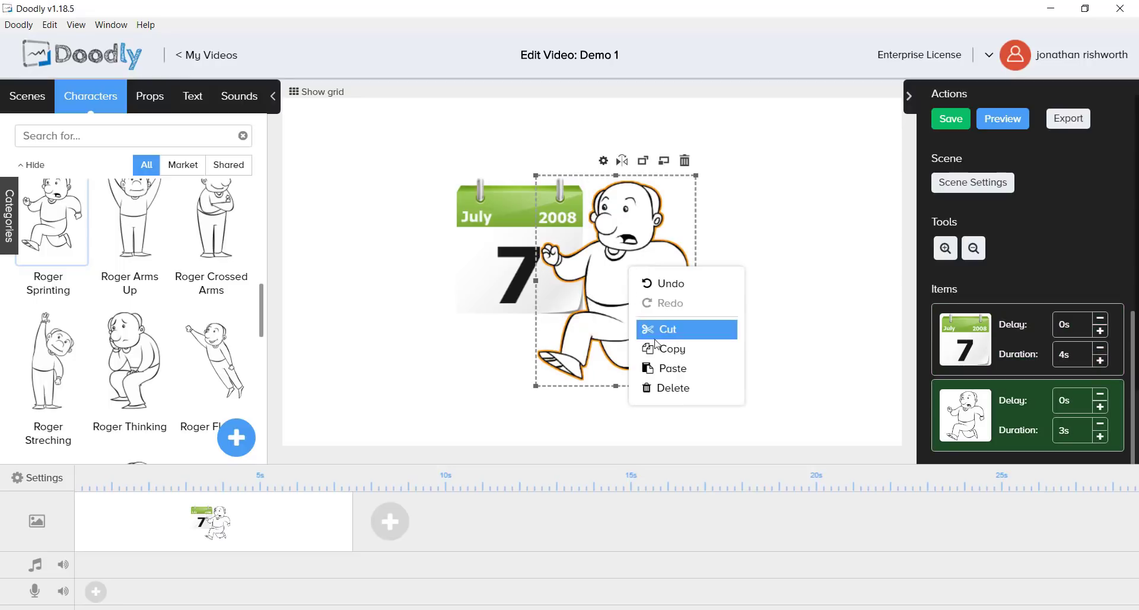
pyautogui.click(673, 387)
pyautogui.click(523, 360)
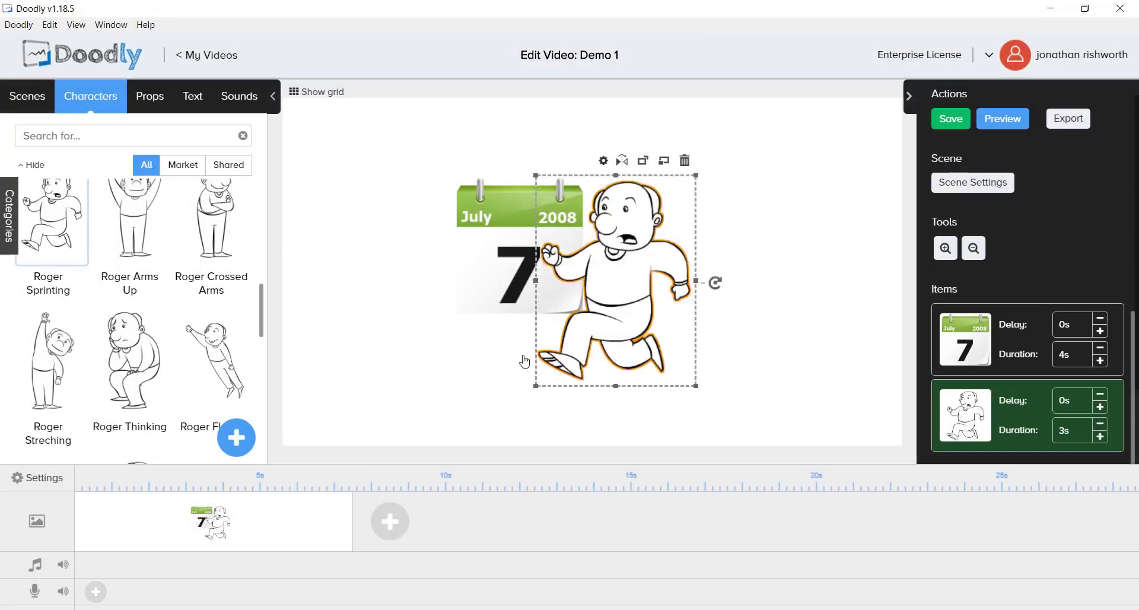
# Add a second scene containing the Roger Sprinting character and preview the video
pyautogui.click(280, 522)
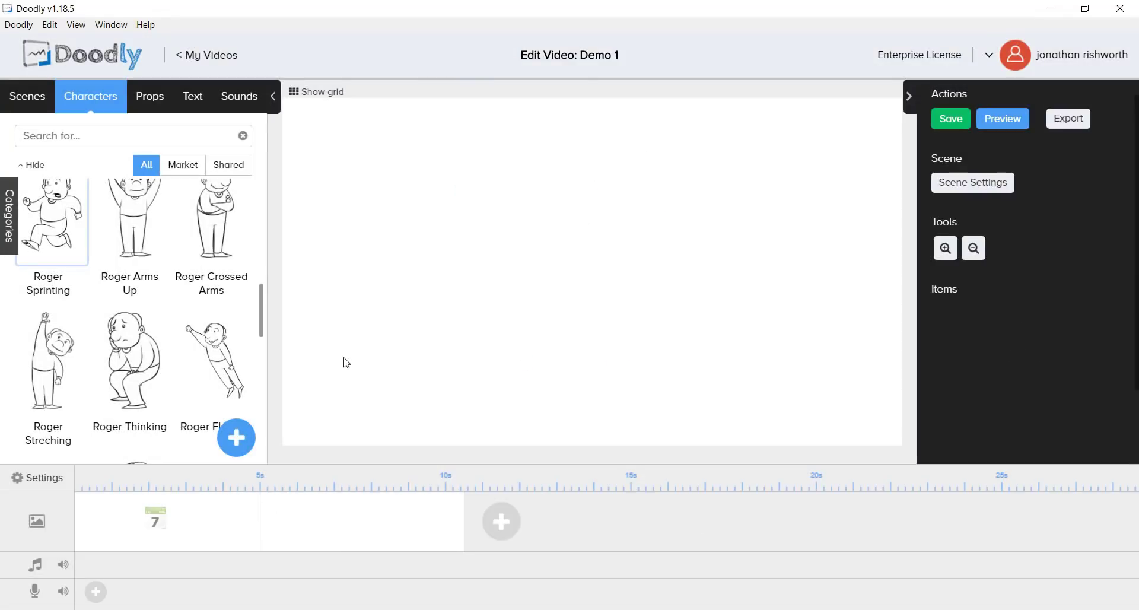
pyautogui.click(37, 235)
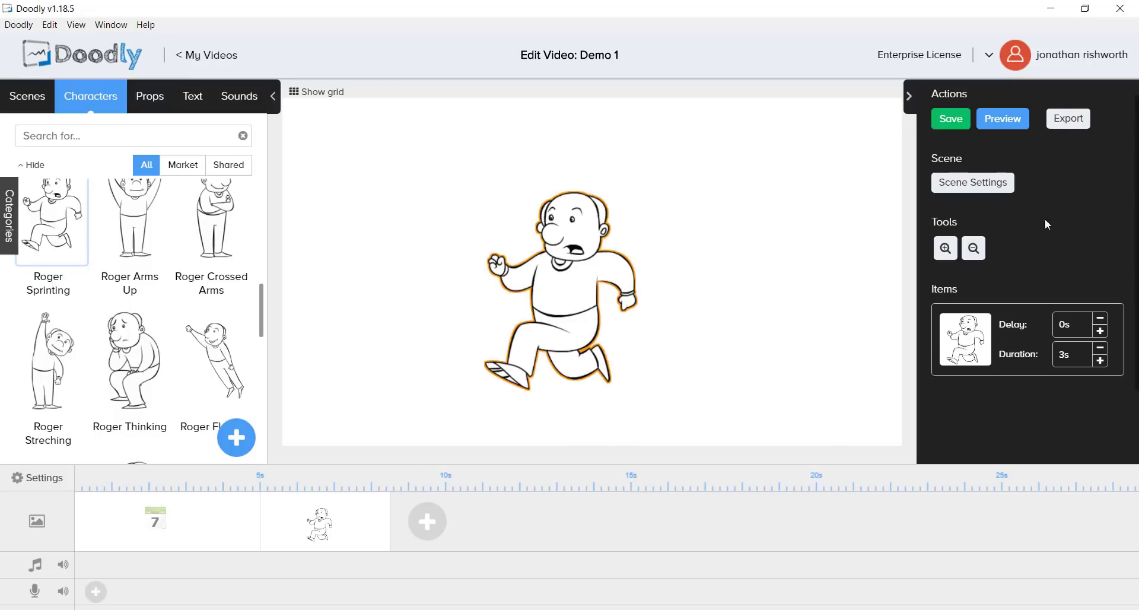
pyautogui.click(1003, 120)
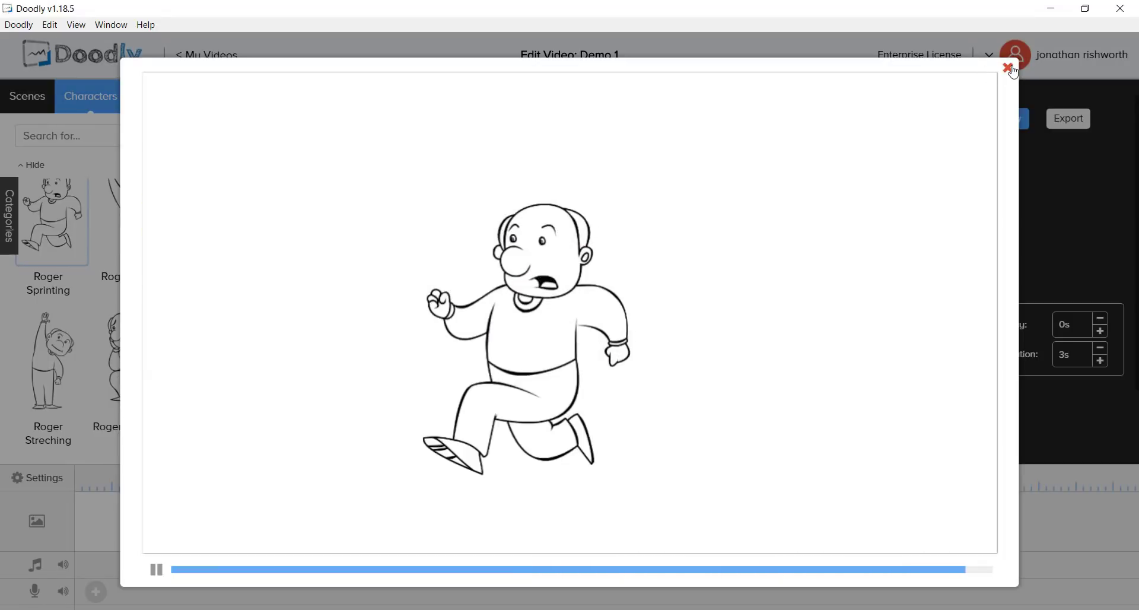
pyautogui.click(1007, 69)
# Move the sprinting Roger character into the left half of the second scene's canvas
pyautogui.click(586, 297)
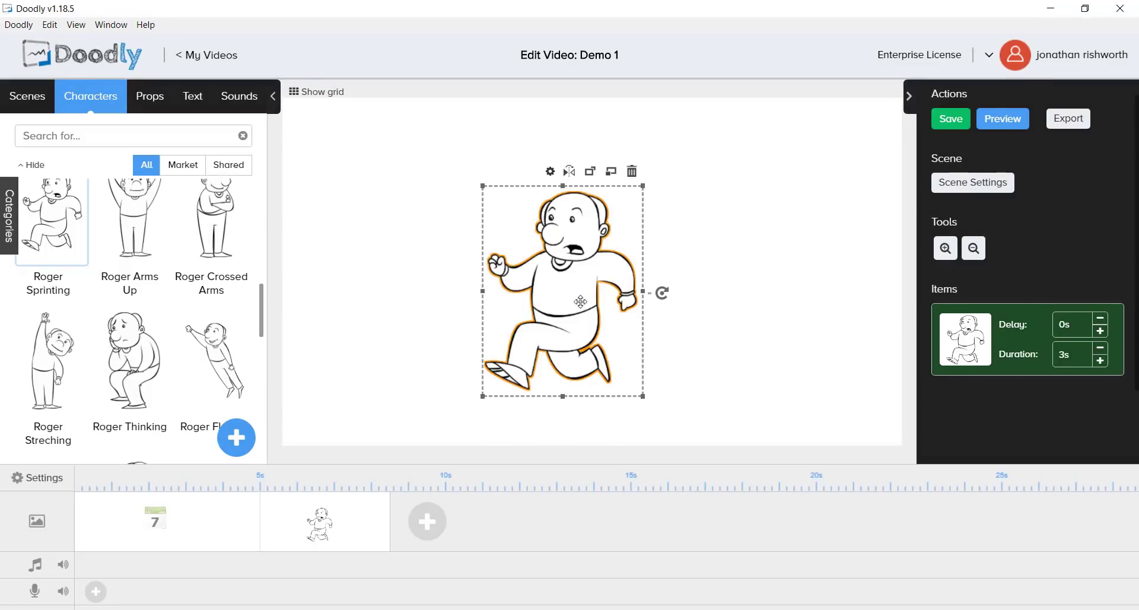
pyautogui.moveTo(586, 297); pyautogui.dragTo(440, 303)
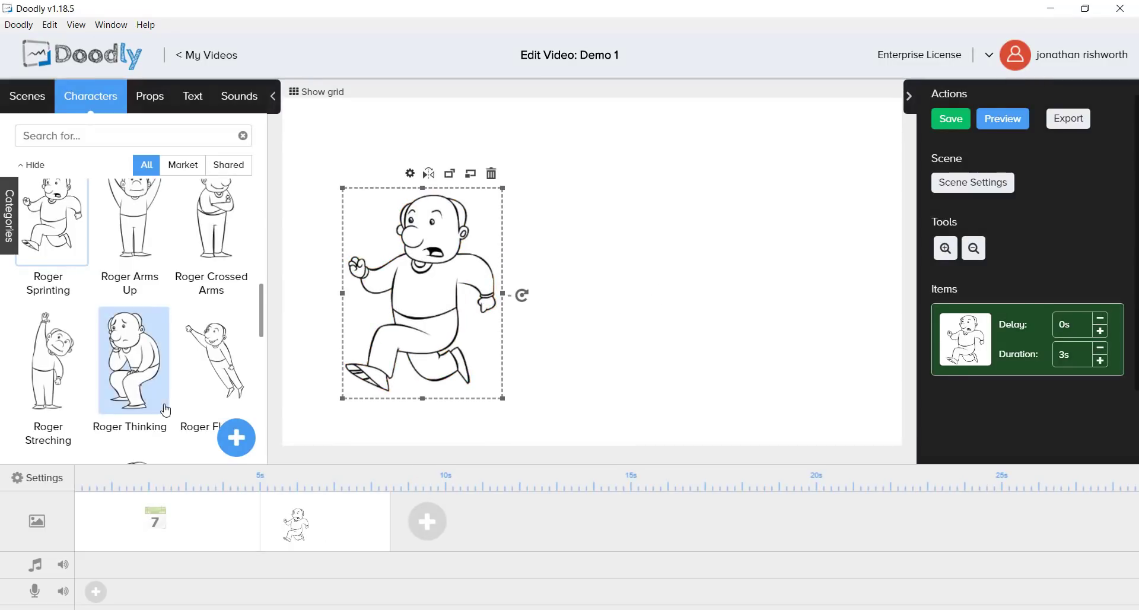
# Choose a different scene transition in the video settings, apply it and preview the video
pyautogui.click(36, 478)
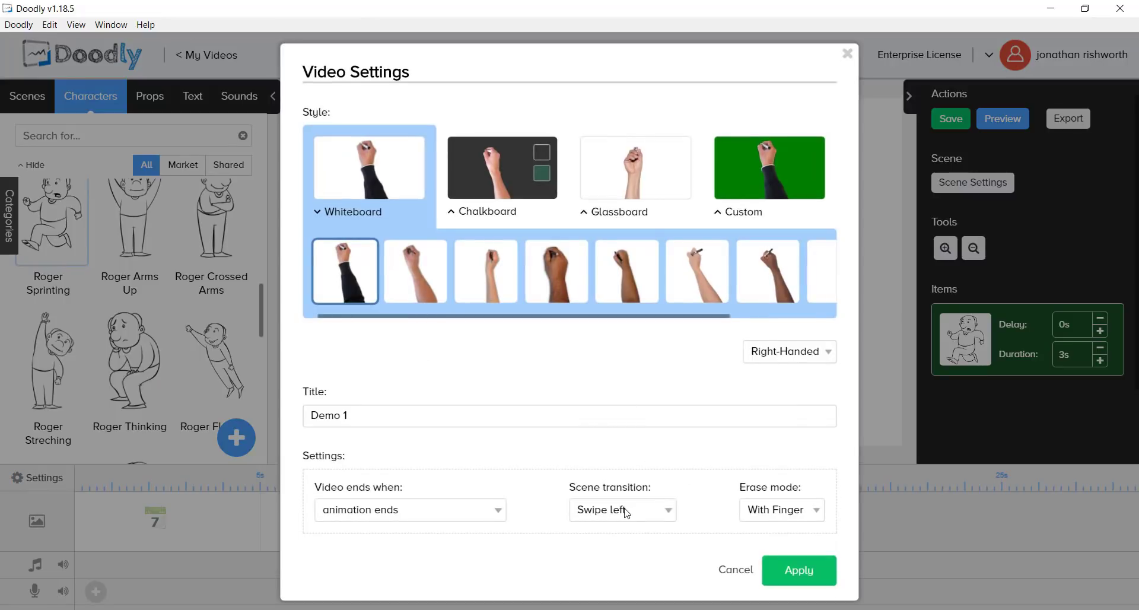
pyautogui.click(630, 515)
pyautogui.click(631, 492)
pyautogui.click(798, 566)
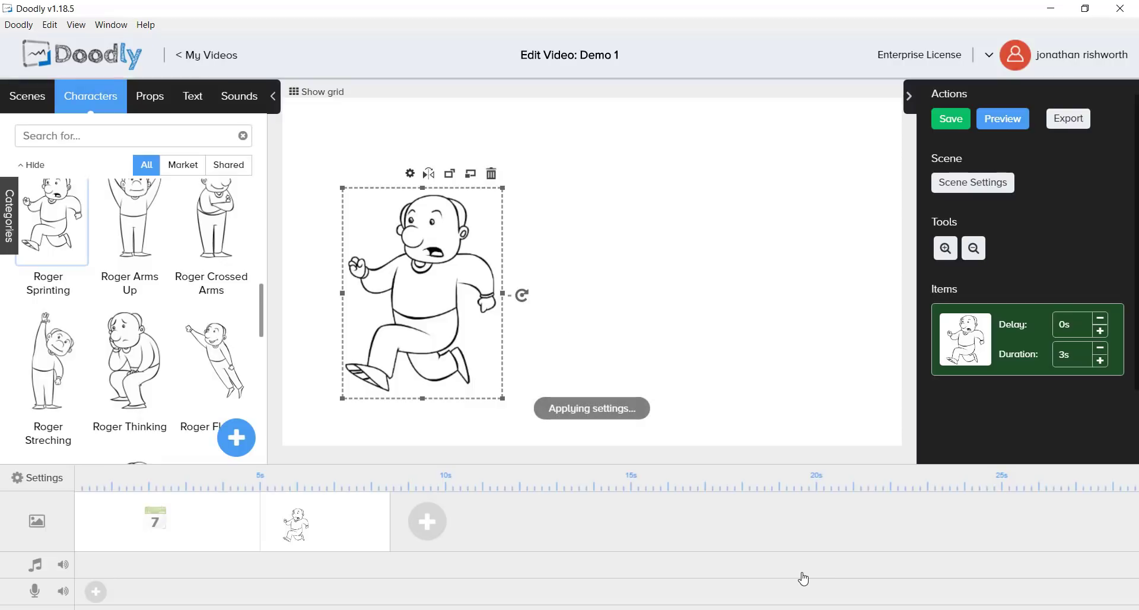
pyautogui.click(997, 121)
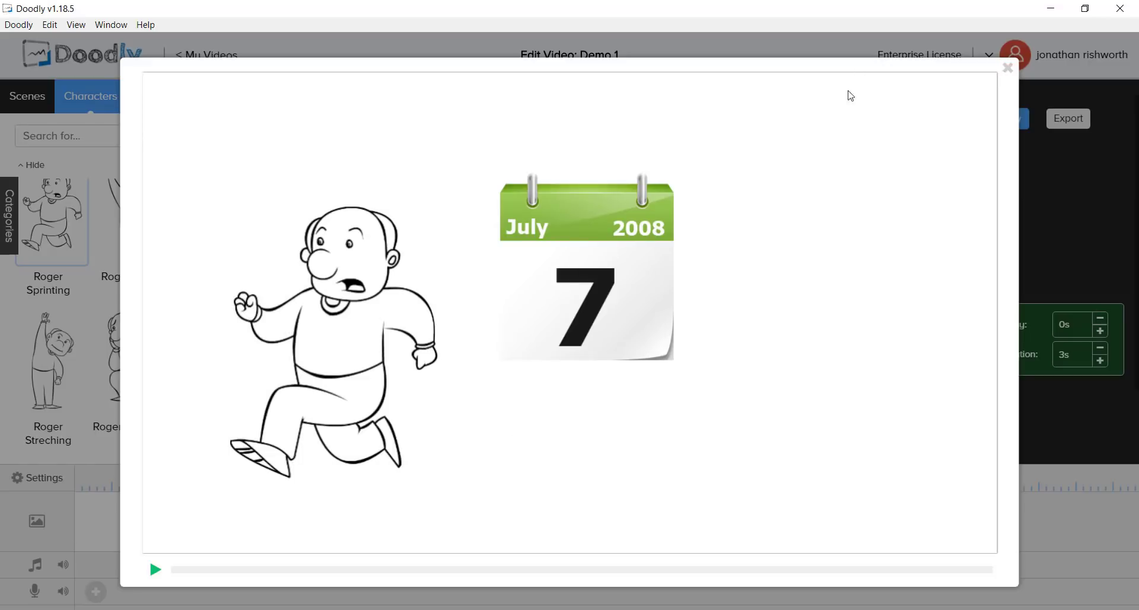
pyautogui.click(1007, 67)
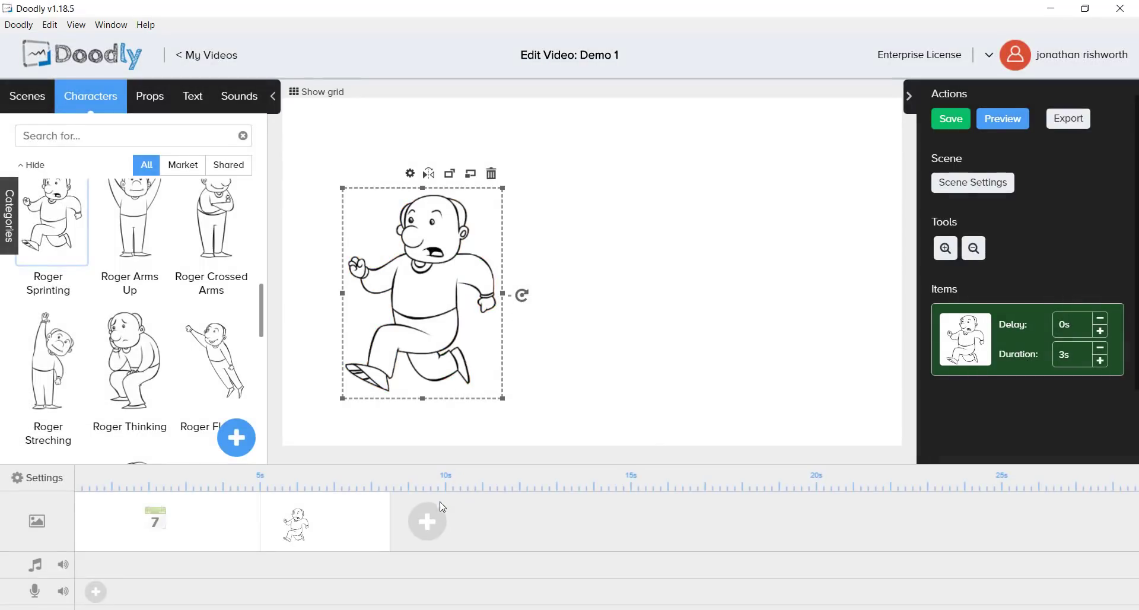
# Add a third scene with the flying Roger character in the canvas's upper-left corner and preview the video
pyautogui.click(429, 520)
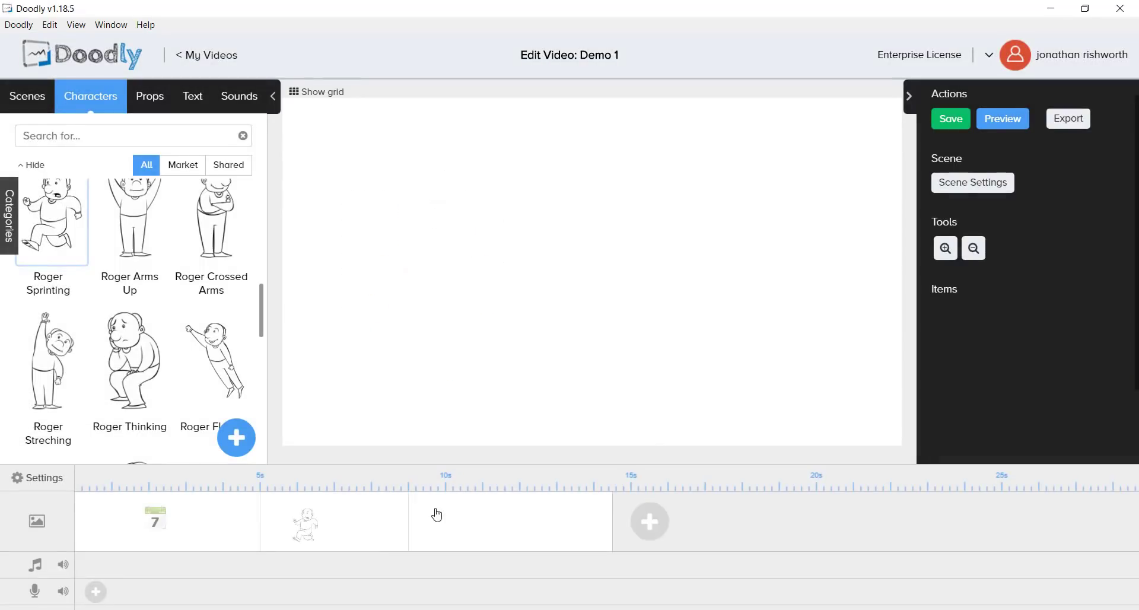
pyautogui.click(229, 364)
pyautogui.click(570, 273)
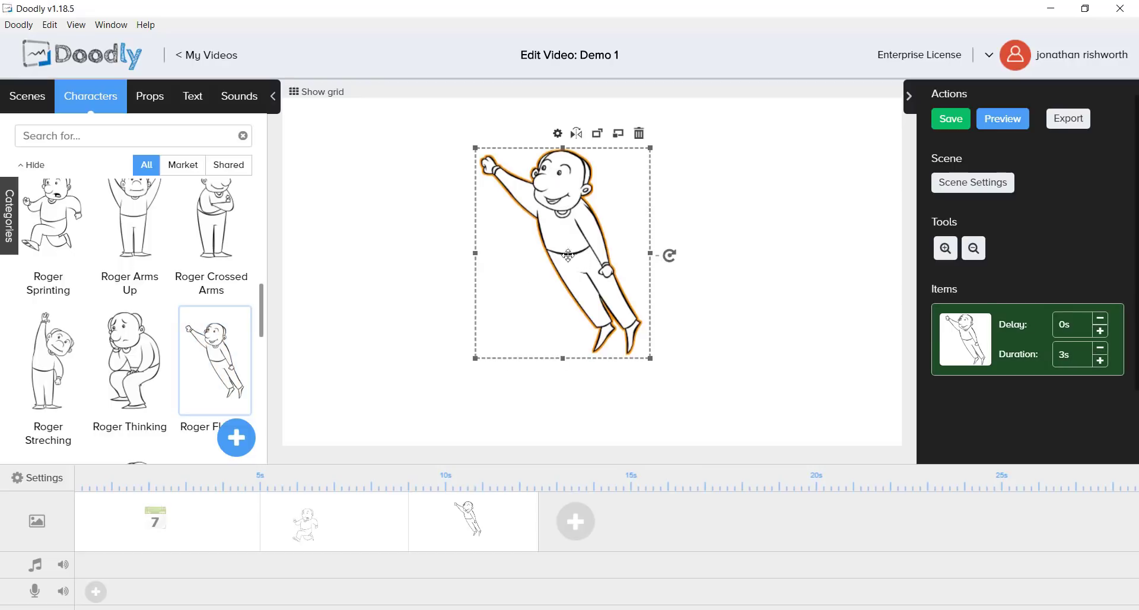
pyautogui.moveTo(568, 255); pyautogui.dragTo(380, 219)
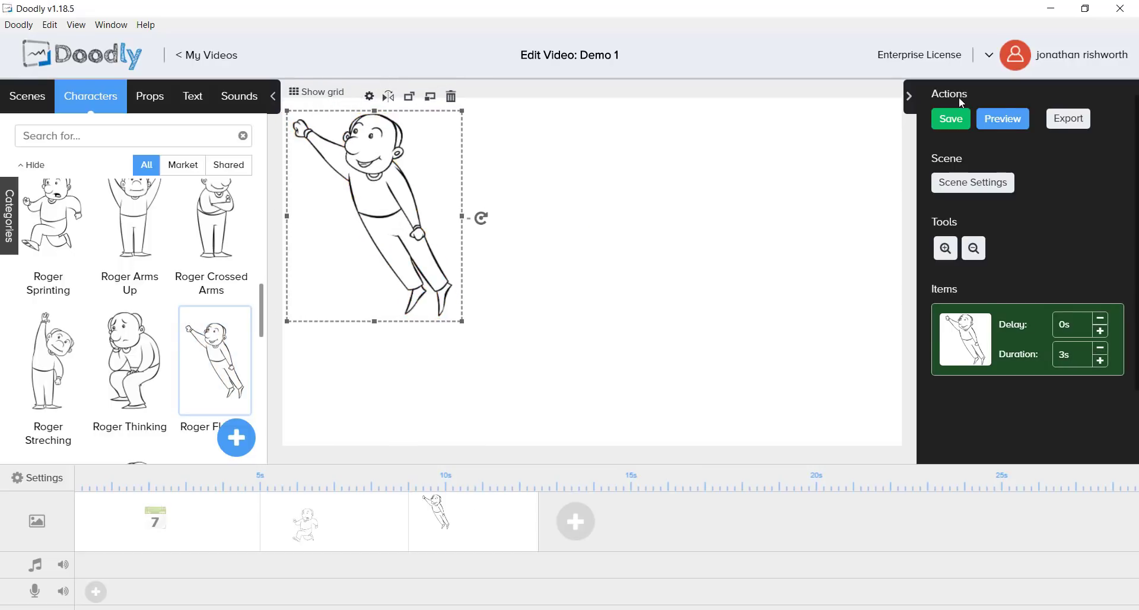
pyautogui.click(1011, 121)
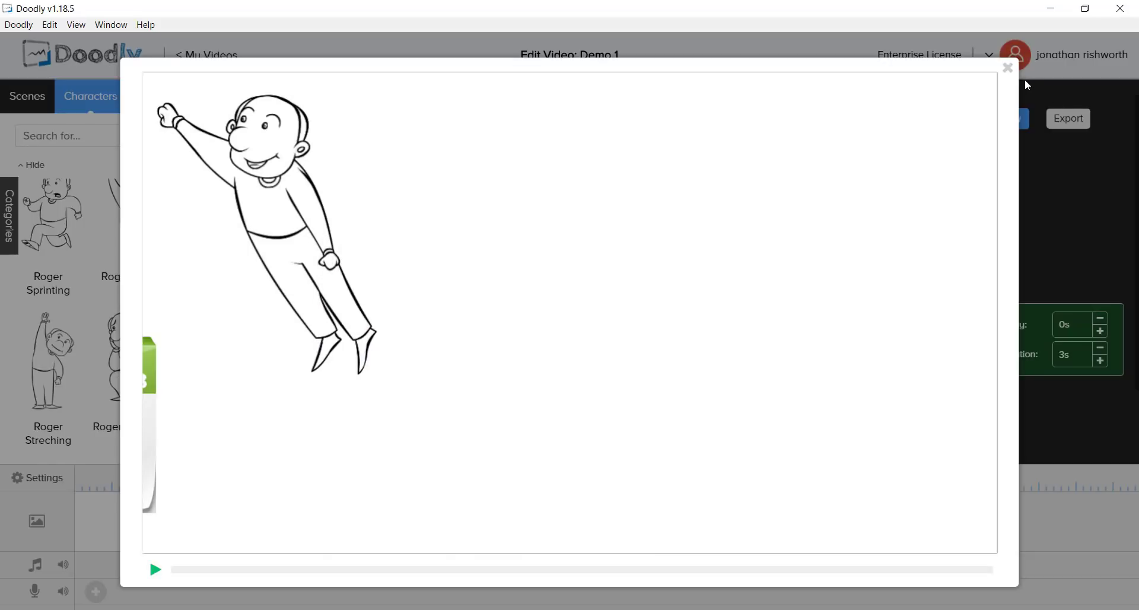
pyautogui.click(1007, 69)
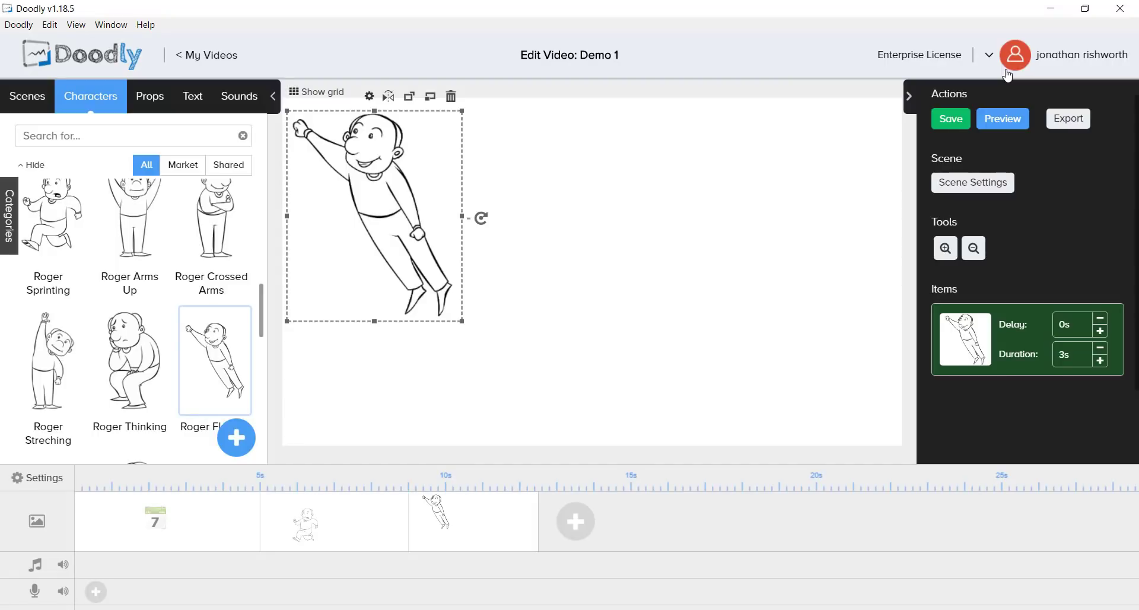